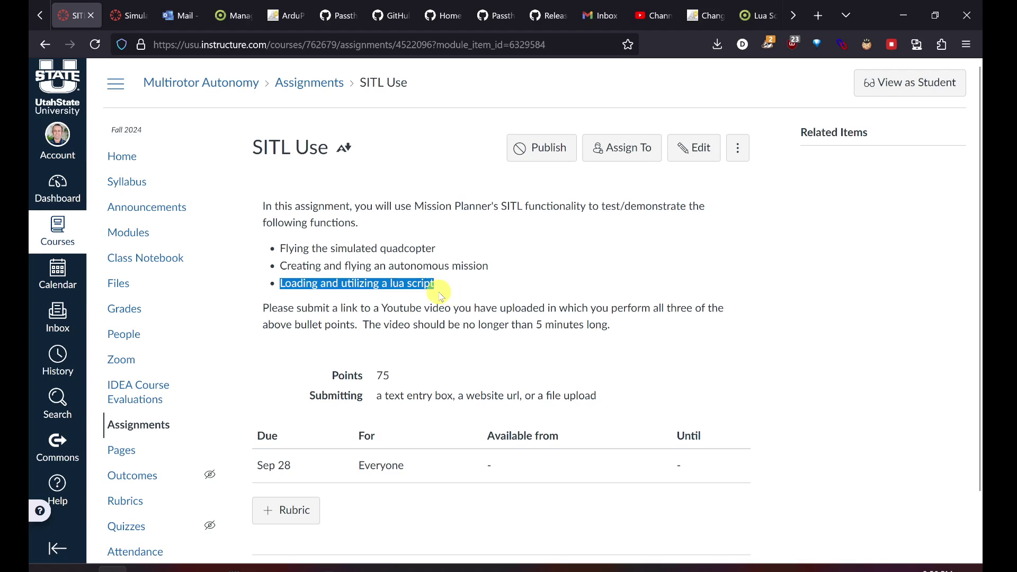
# Step: Switch to Mission Planner, enlarge the flight plan map area and disconnect the current vehicle
pyautogui.click(444, 302)
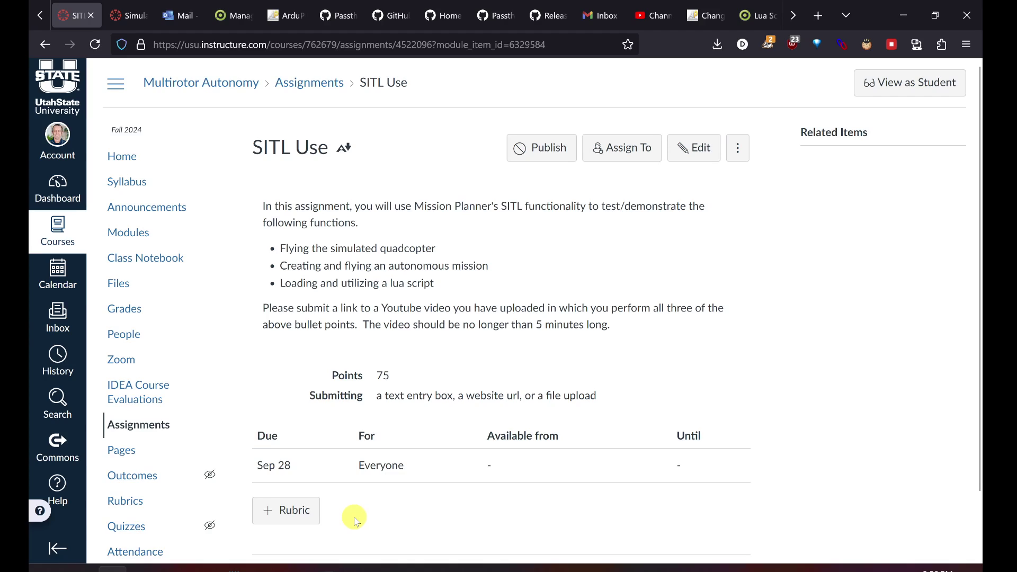
pyautogui.moveTo(325, 564)
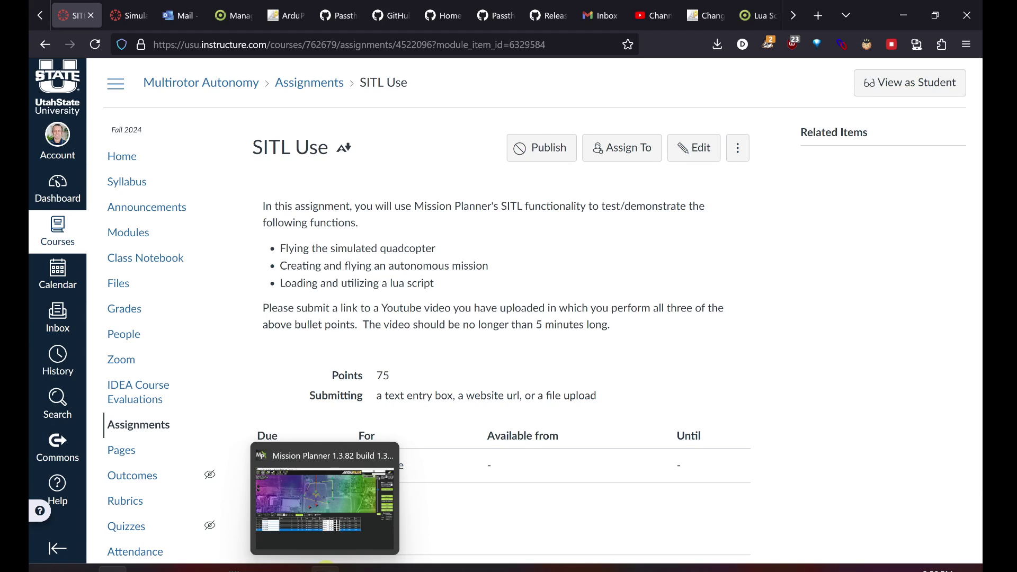
pyautogui.click(326, 562)
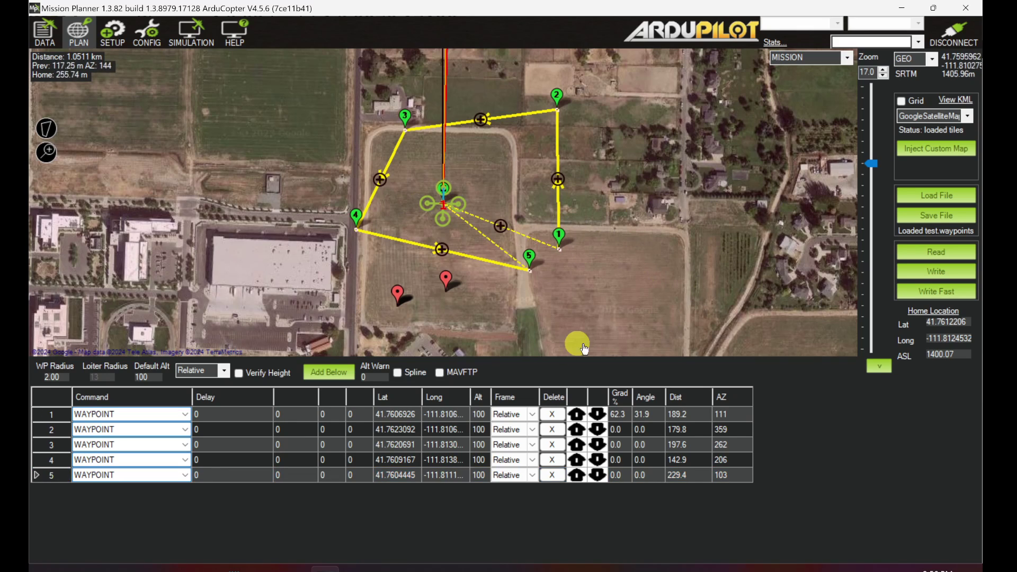
pyautogui.moveTo(510, 357); pyautogui.dragTo(511, 411)
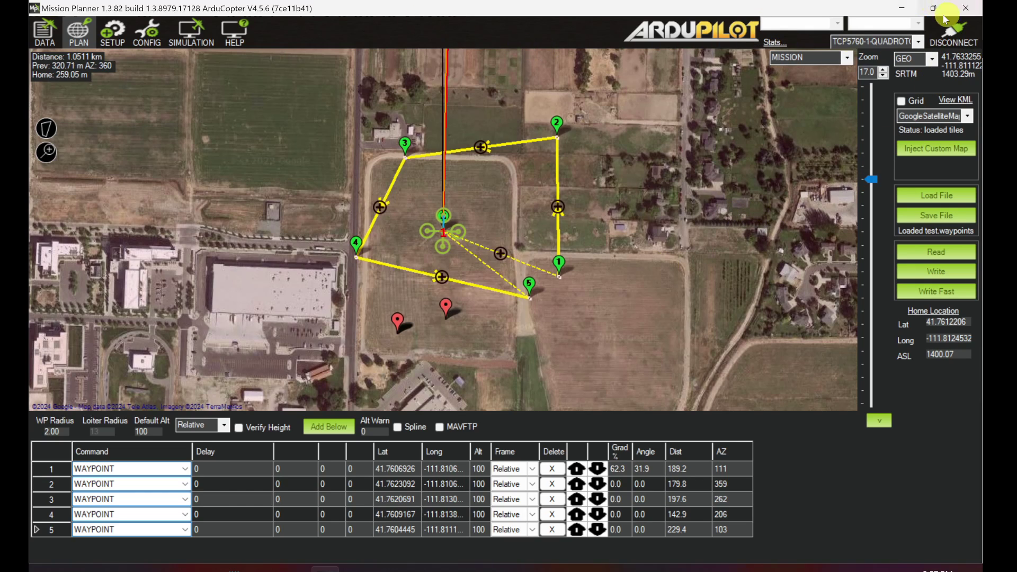
pyautogui.click(959, 31)
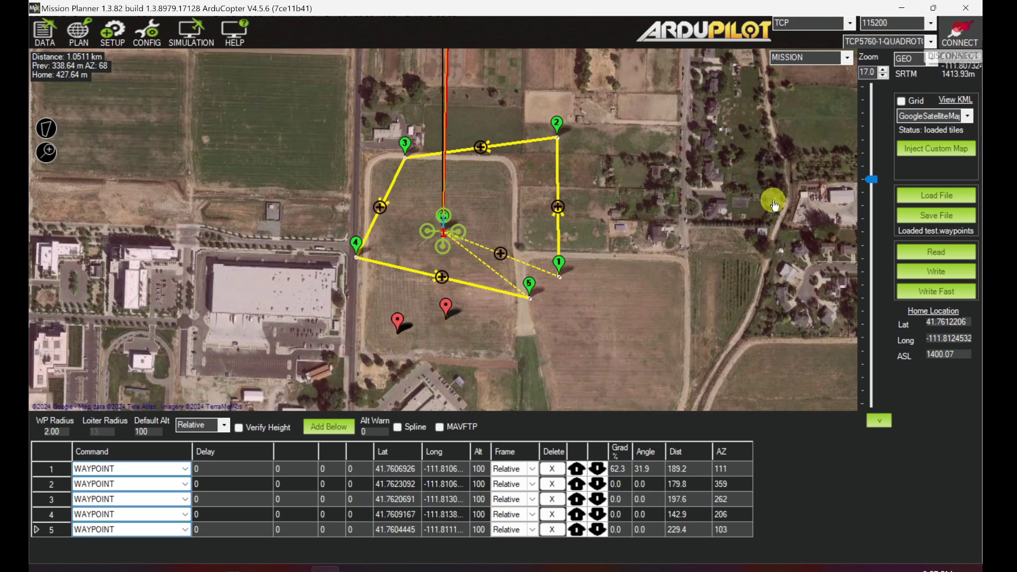
# Step: Clear the five-waypoint mission and set the home location in the green field northwest of the vehicle
pyautogui.click(88, 44)
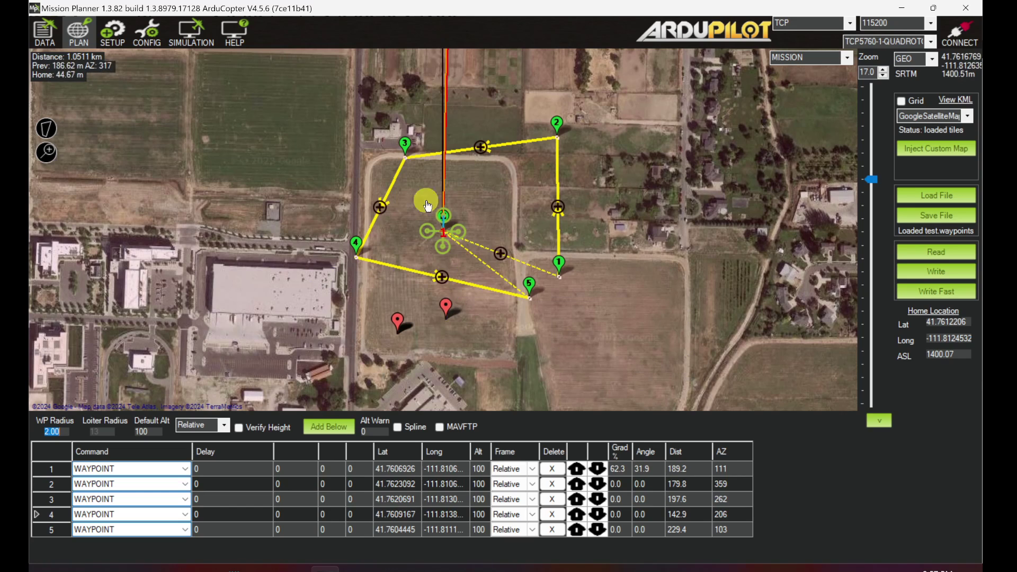
pyautogui.rightClick(637, 159)
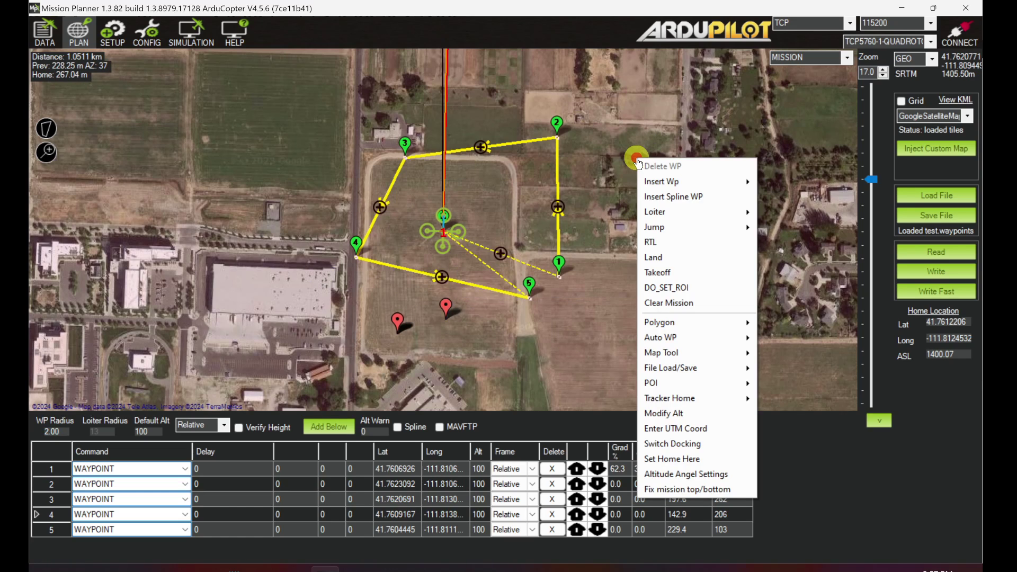
pyautogui.click(707, 313)
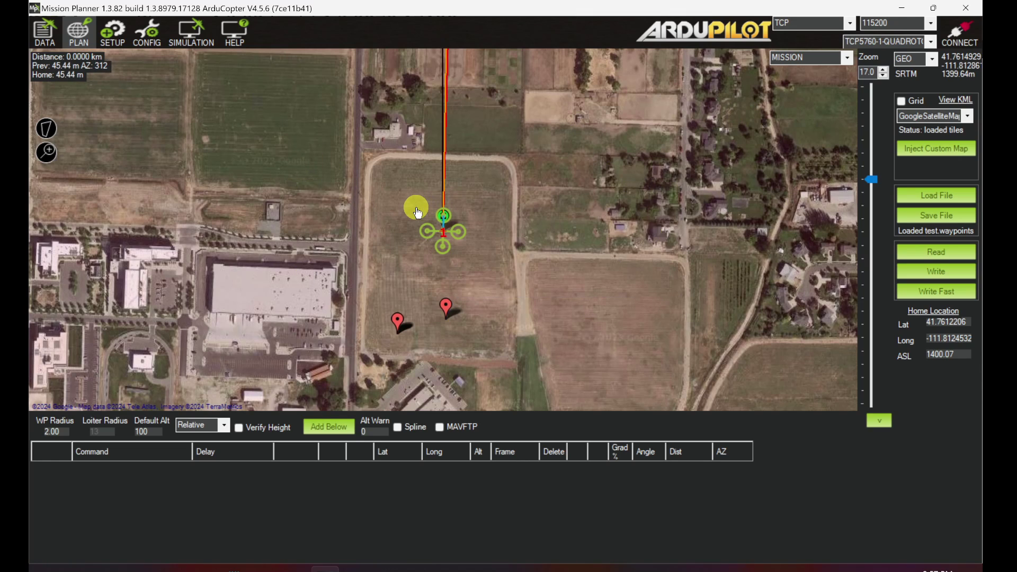
pyautogui.rightClick(244, 150)
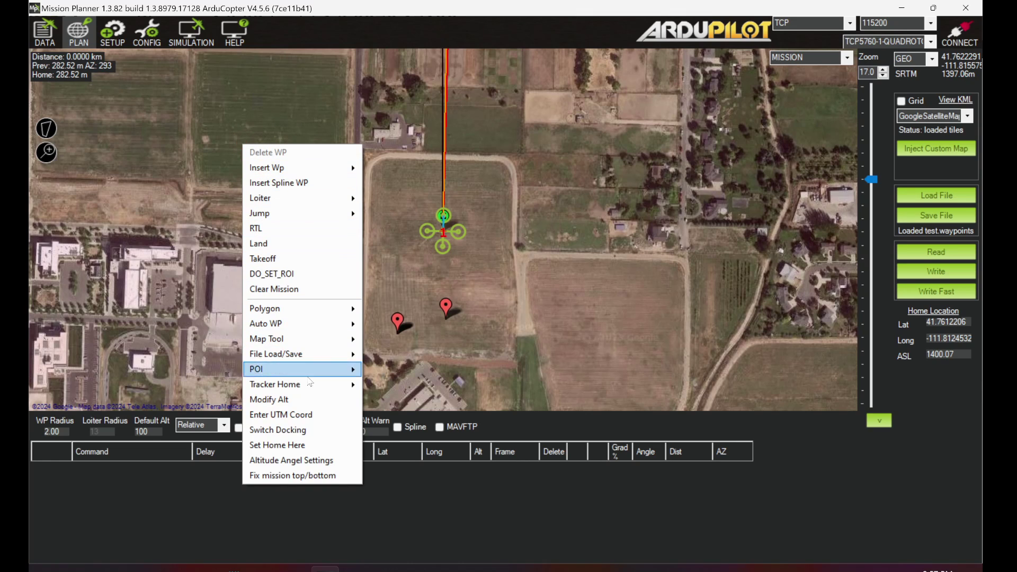
pyautogui.click(275, 445)
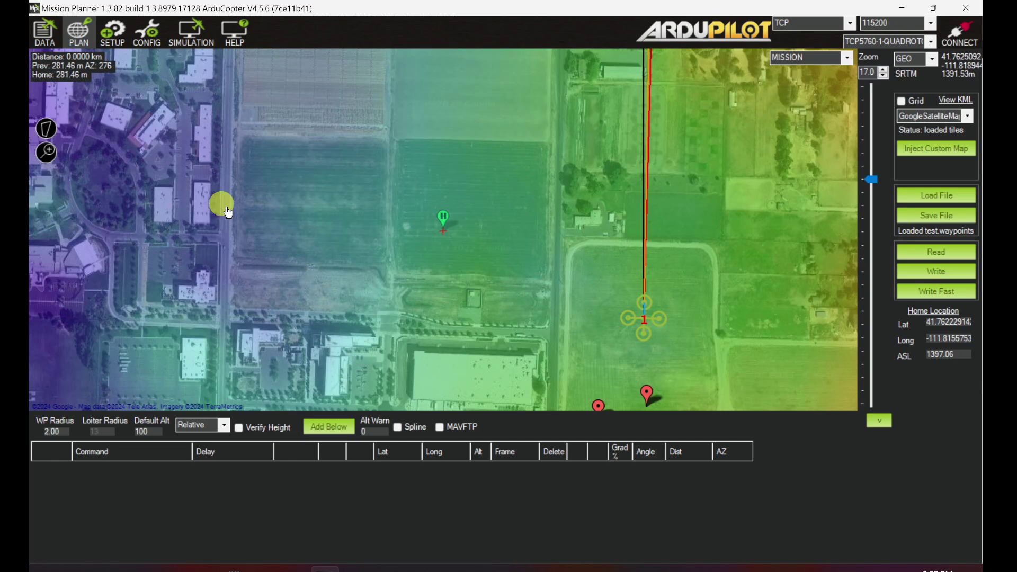
# Step: Start a Multirotor simulation at the new home location using the Stable firmware version
pyautogui.click(185, 33)
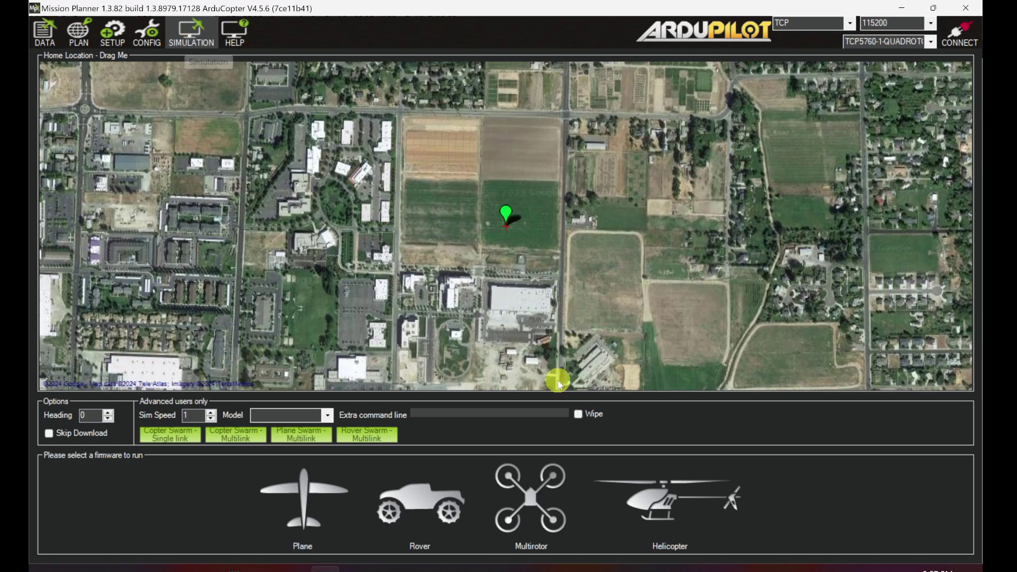
pyautogui.click(531, 500)
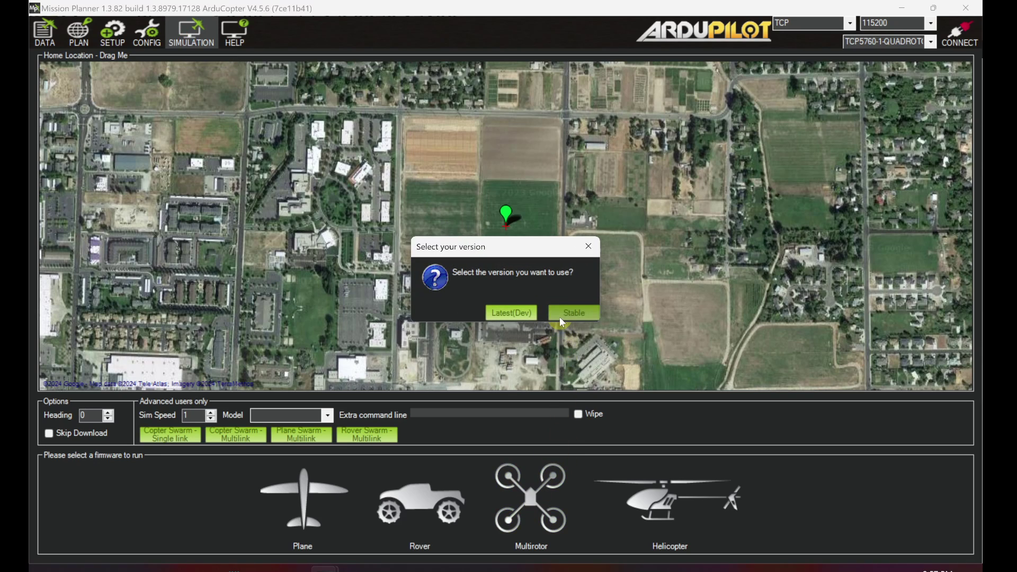
pyautogui.click(560, 314)
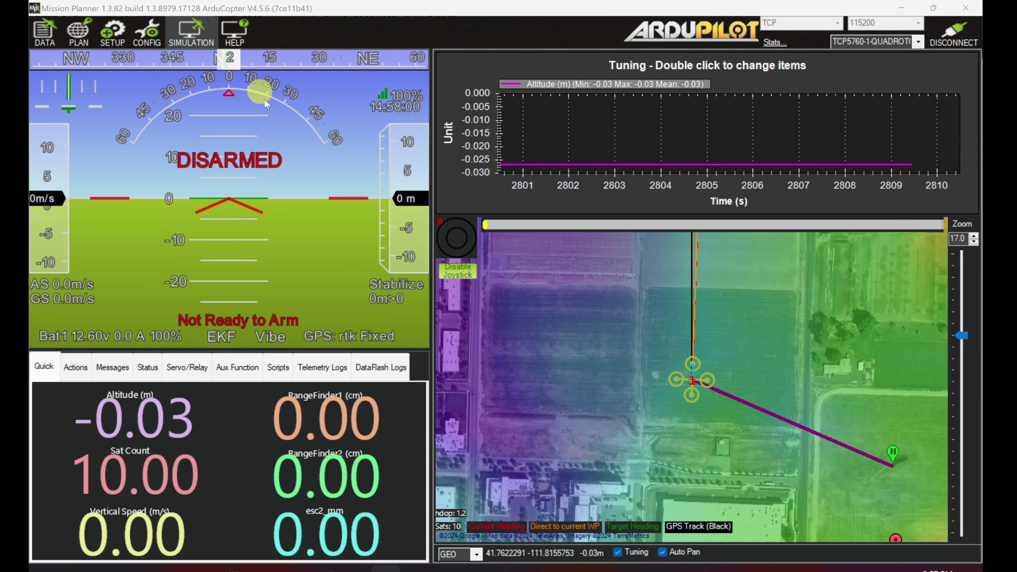
# Step: Examine the simulated quadcopter's position relative to the new home location on the flight plan map
pyautogui.click(80, 34)
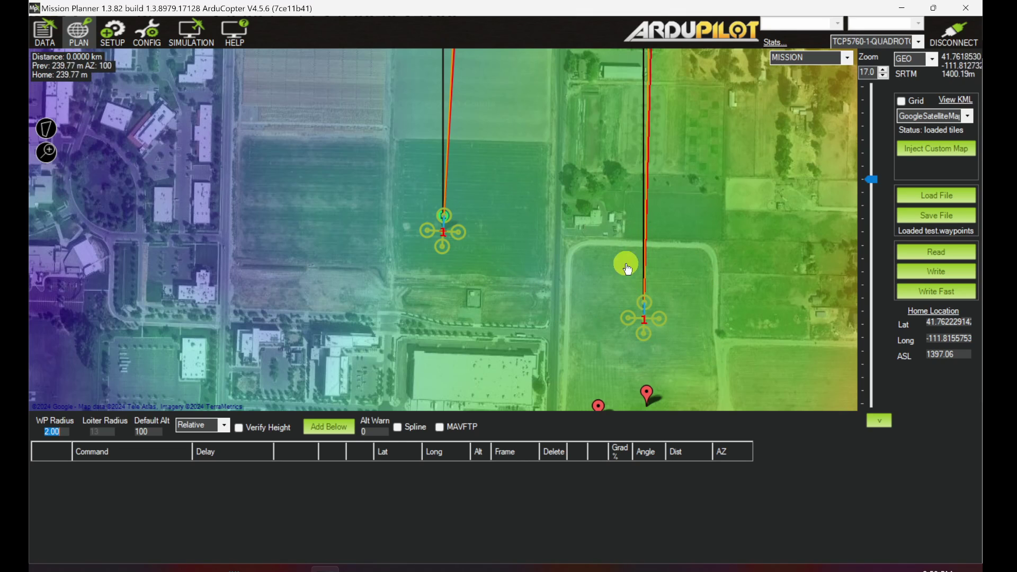
pyautogui.moveTo(441, 233)
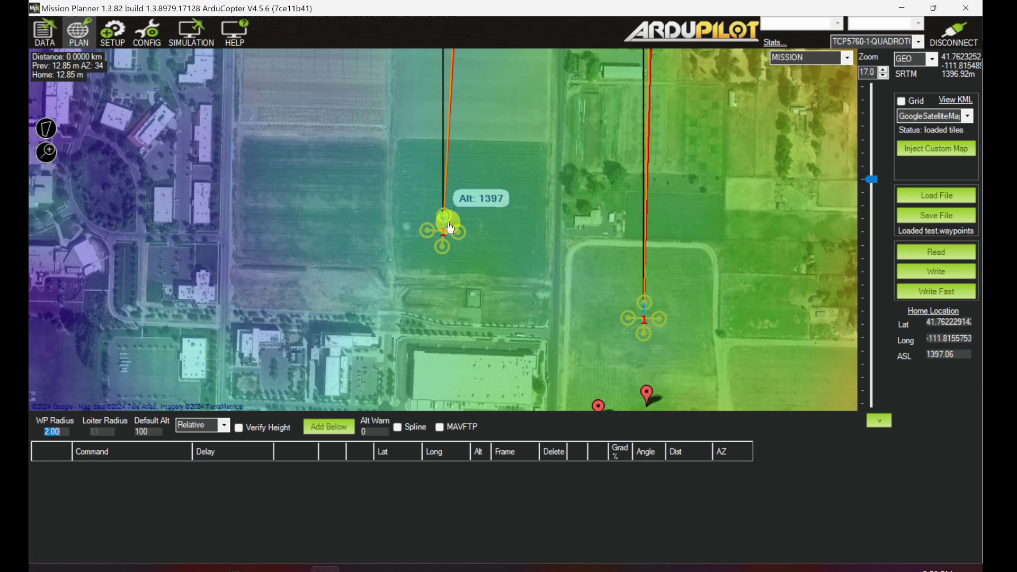
pyautogui.scroll(2, 450, 228)
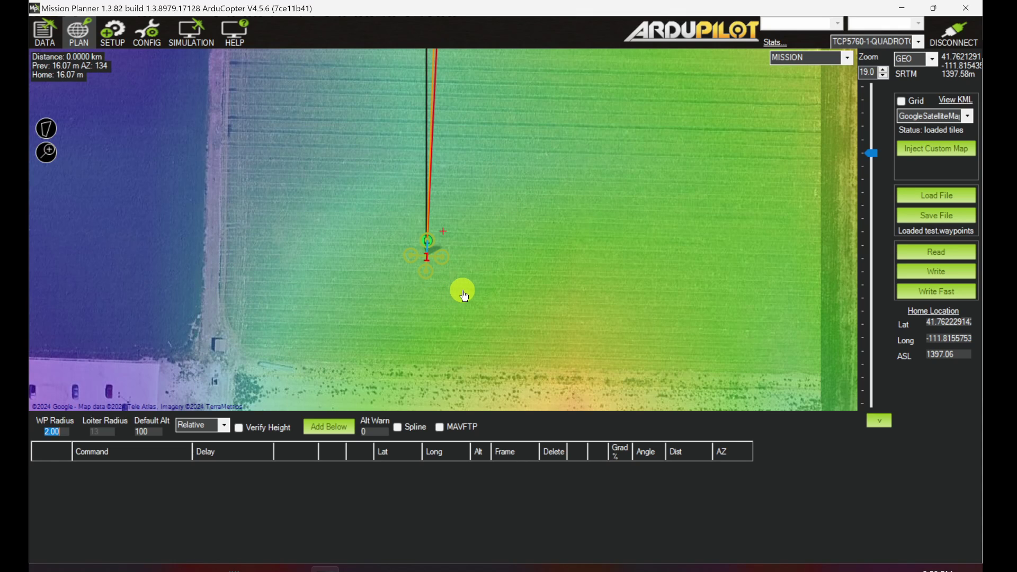
pyautogui.scroll(-1, 463, 292)
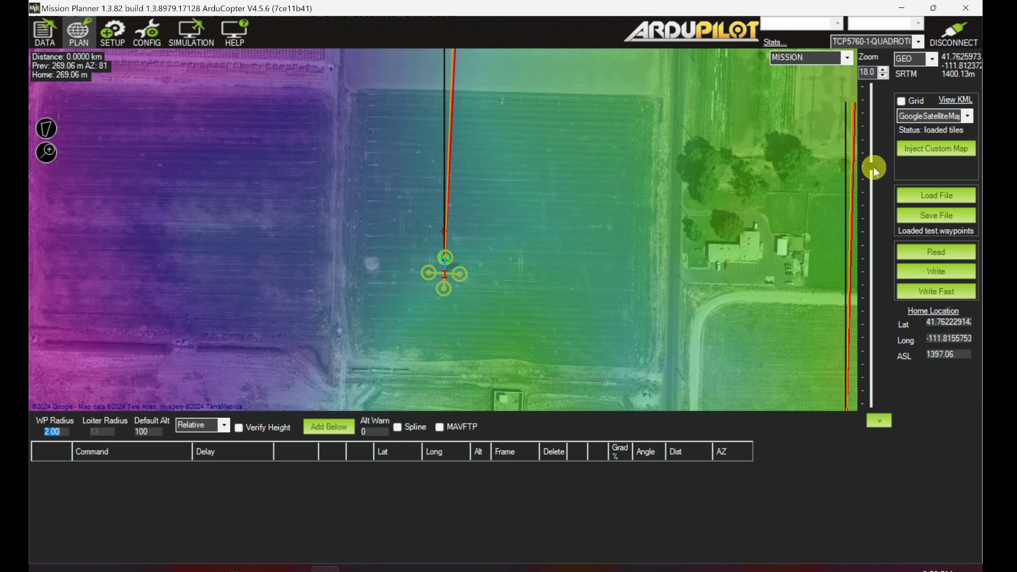
pyautogui.click(874, 167)
pyautogui.moveTo(874, 167); pyautogui.dragTo(872, 176)
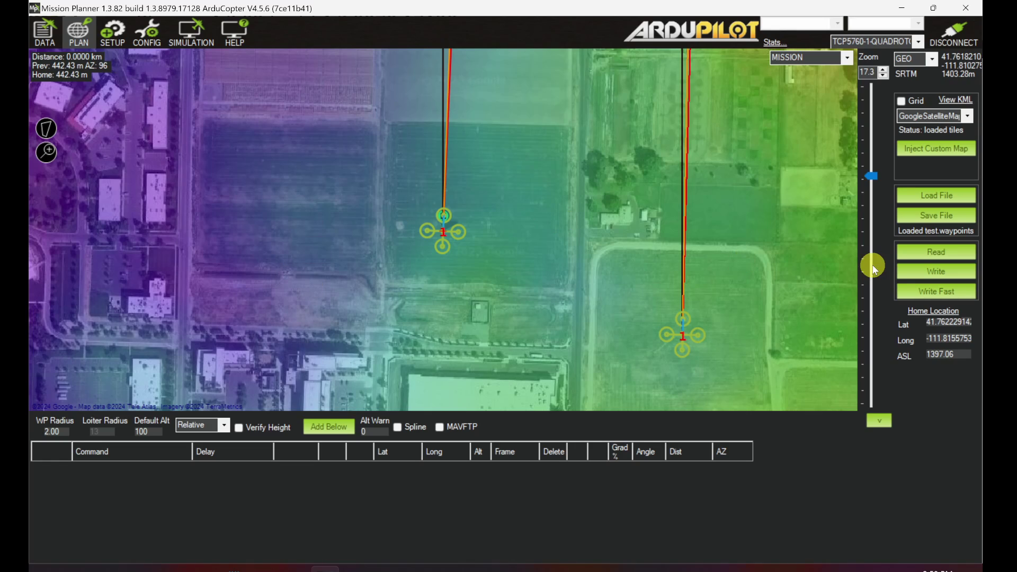
pyautogui.moveTo(873, 180)
pyautogui.mouseDown()
pyautogui.moveTo(873, 219)
pyautogui.moveTo(873, 181)
pyautogui.mouseUp()
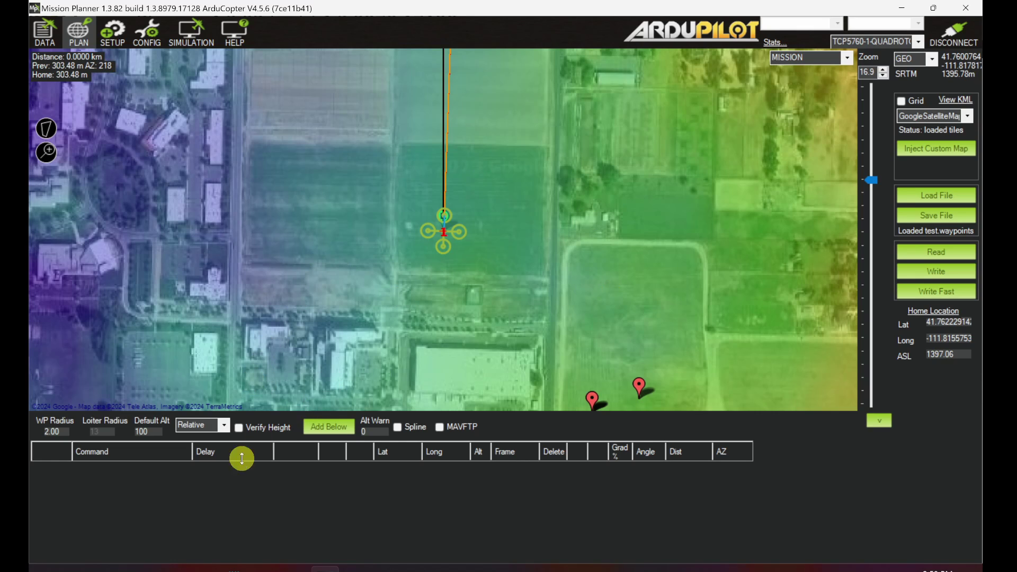
# Step: Switch to the browser and review the Lua script requirement in the SITL Use assignment
pyautogui.click(113, 569)
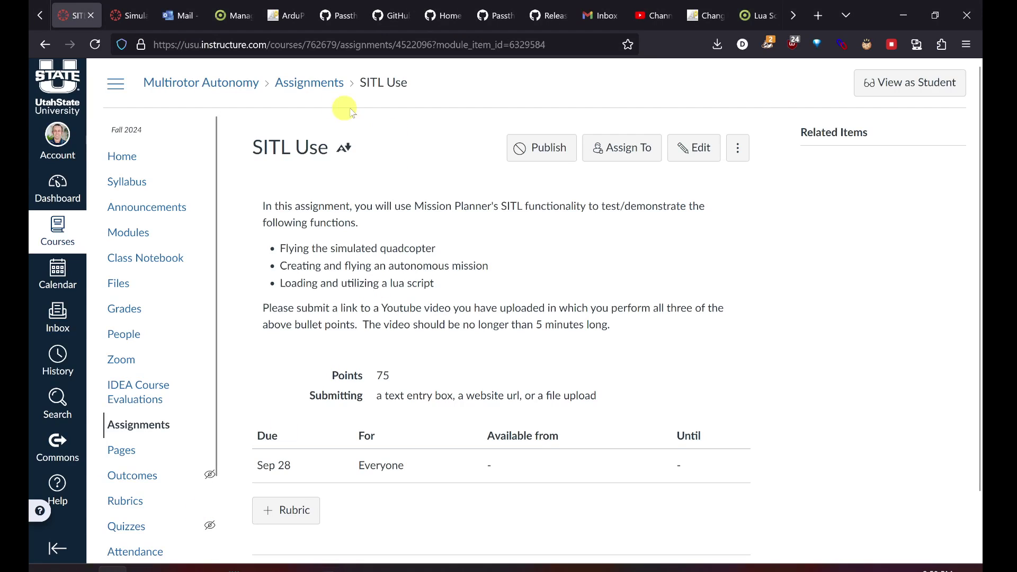
pyautogui.moveTo(280, 286); pyautogui.dragTo(420, 286)
pyautogui.click(427, 291)
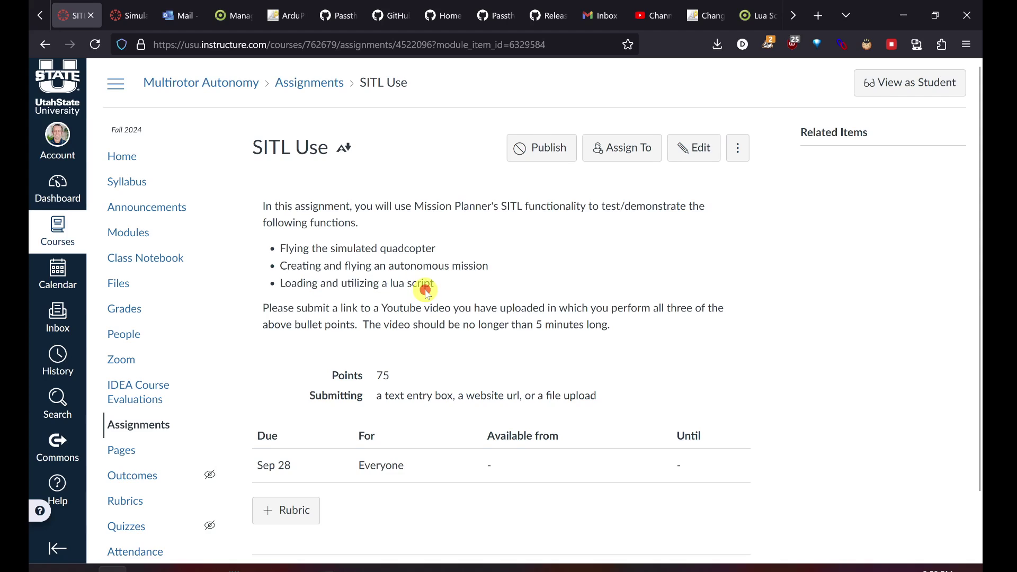
# Step: Read the Getting Started section of ArduPilot's Lua Scripts documentation for the autopilot memory requirements and the SCR_ENABLE setting
pyautogui.click(753, 16)
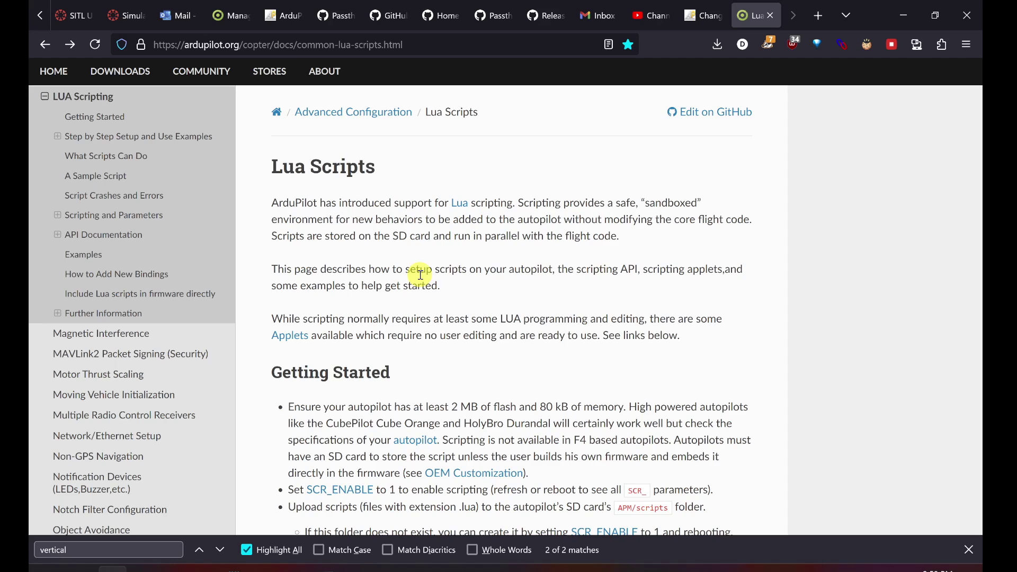
pyautogui.scroll(-3, 519, 313)
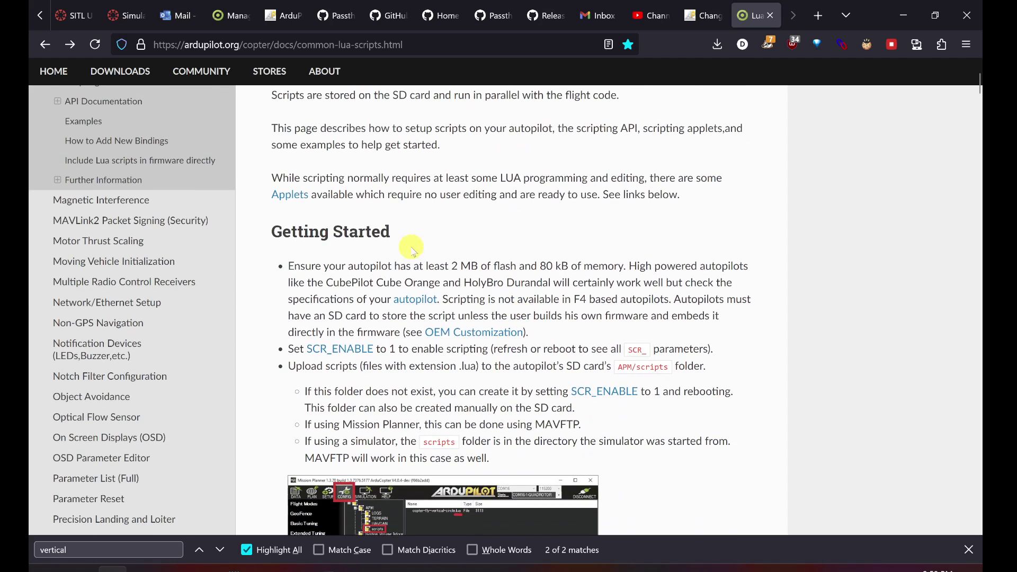
pyautogui.scroll(-1, 408, 281)
pyautogui.moveTo(346, 228); pyautogui.dragTo(553, 228)
pyautogui.click(573, 229)
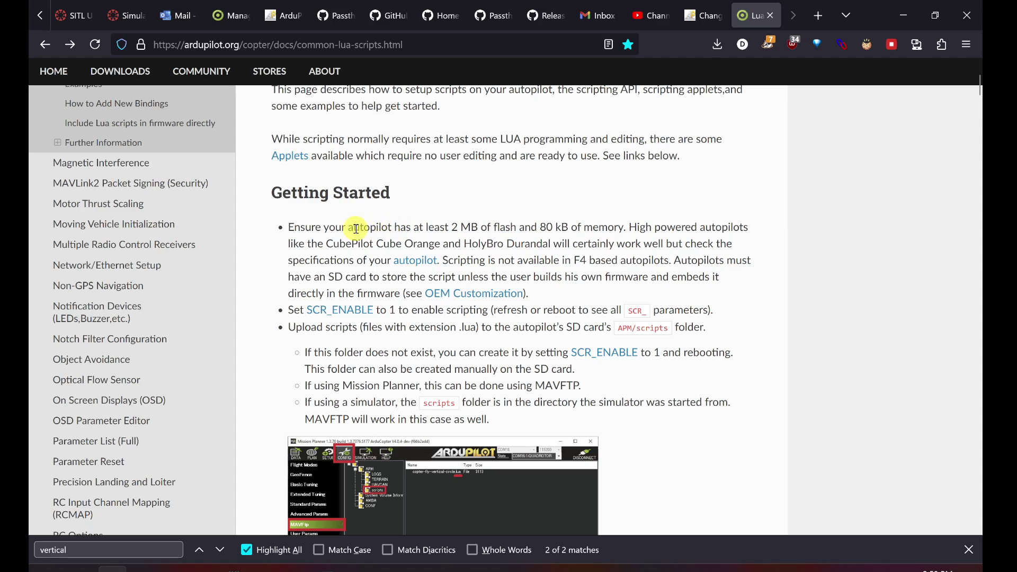
pyautogui.moveTo(349, 229); pyautogui.dragTo(522, 223)
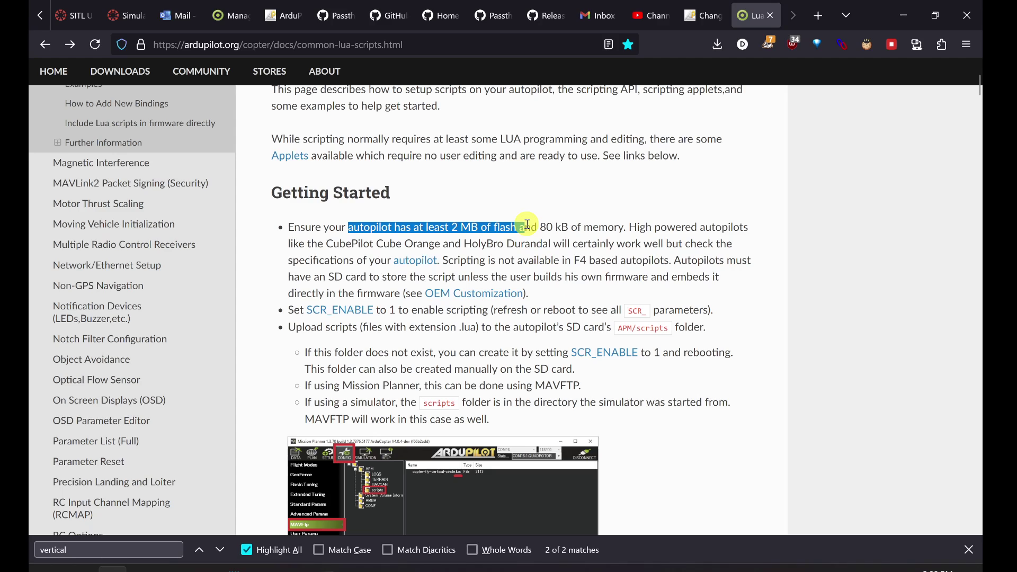
pyautogui.click(539, 229)
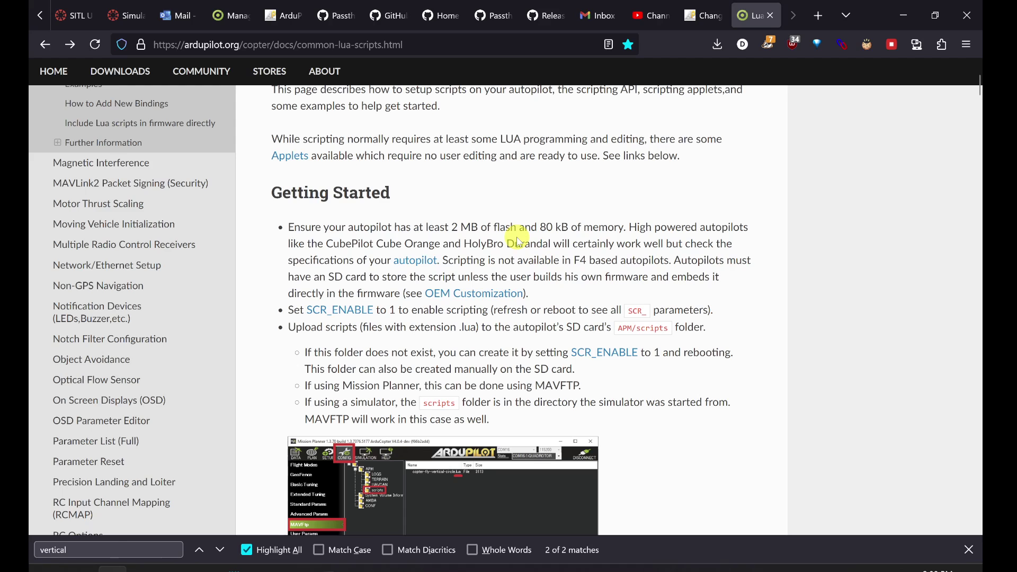
pyautogui.scroll(-3, 516, 236)
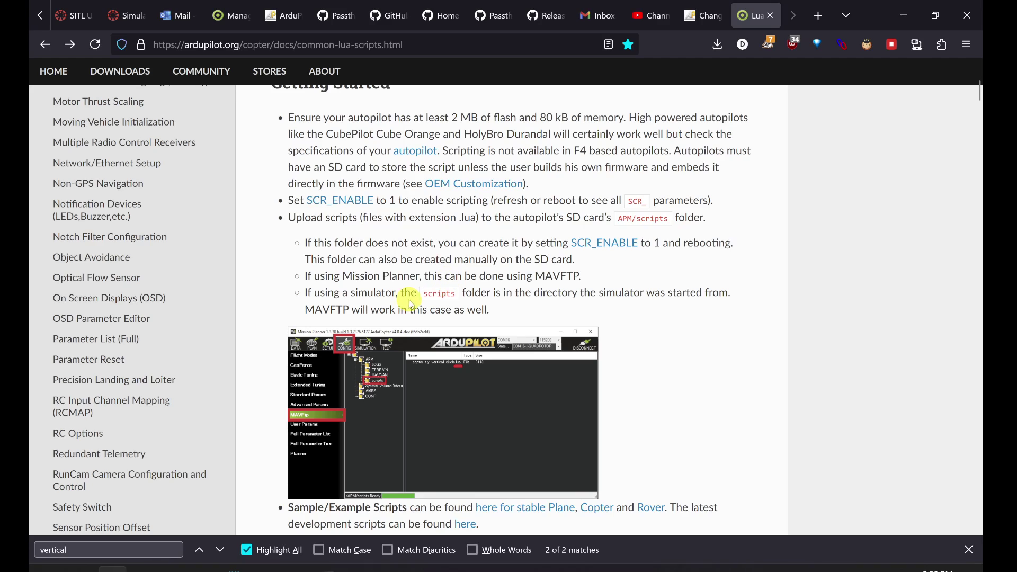
pyautogui.moveTo(298, 202); pyautogui.dragTo(410, 204)
pyautogui.click(431, 205)
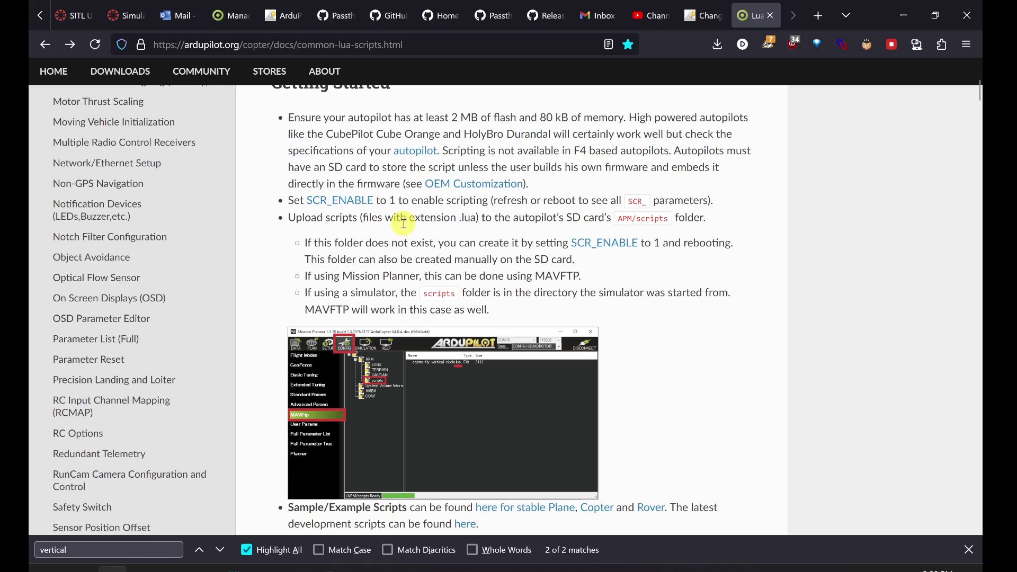
# Step: Switch to Mission Planner and search the full parameter list for "SCR_EN" to check the scripting parameter
pyautogui.click(325, 566)
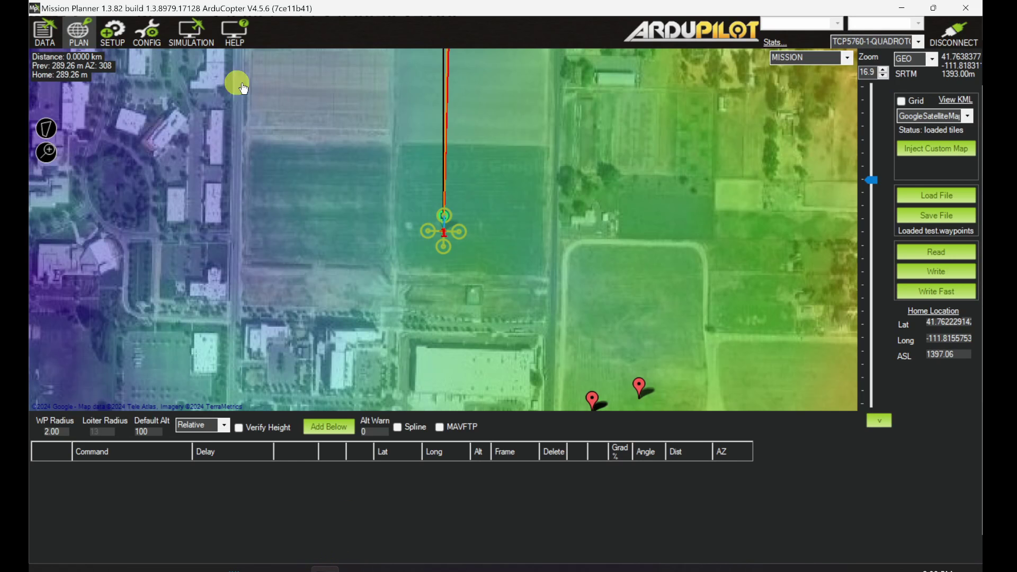
pyautogui.click(149, 45)
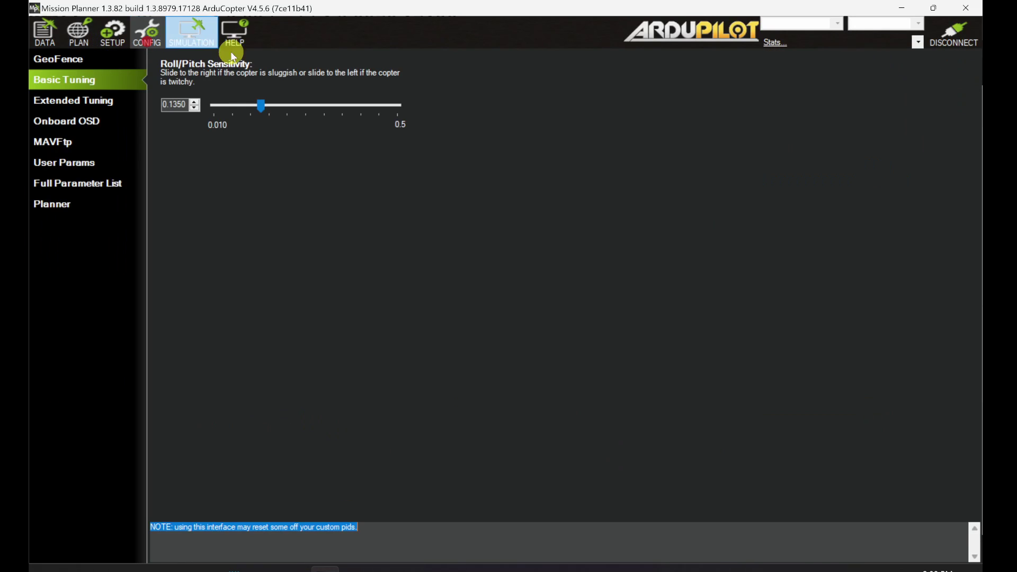
pyautogui.click(102, 186)
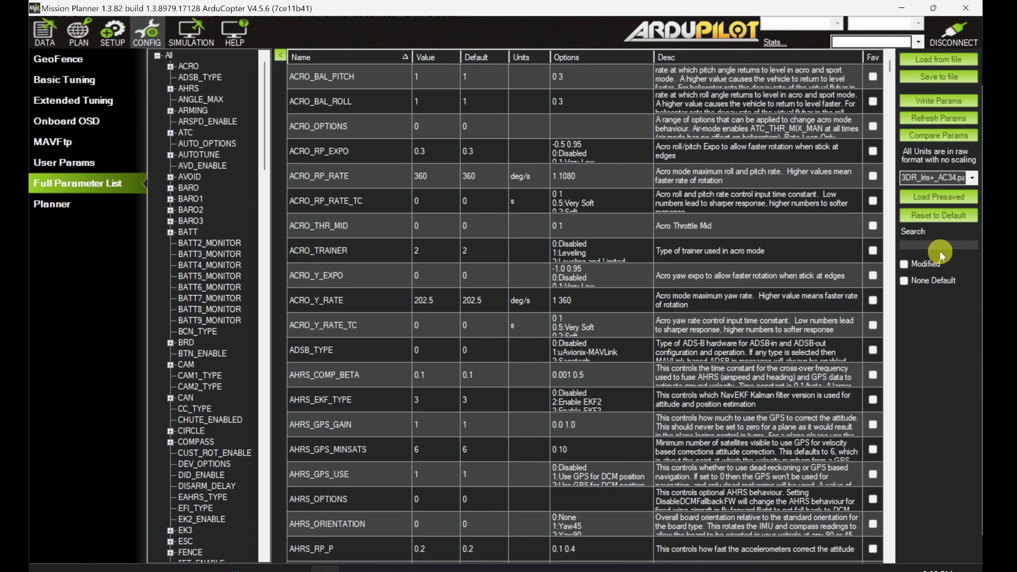
pyautogui.write('WSSAC')
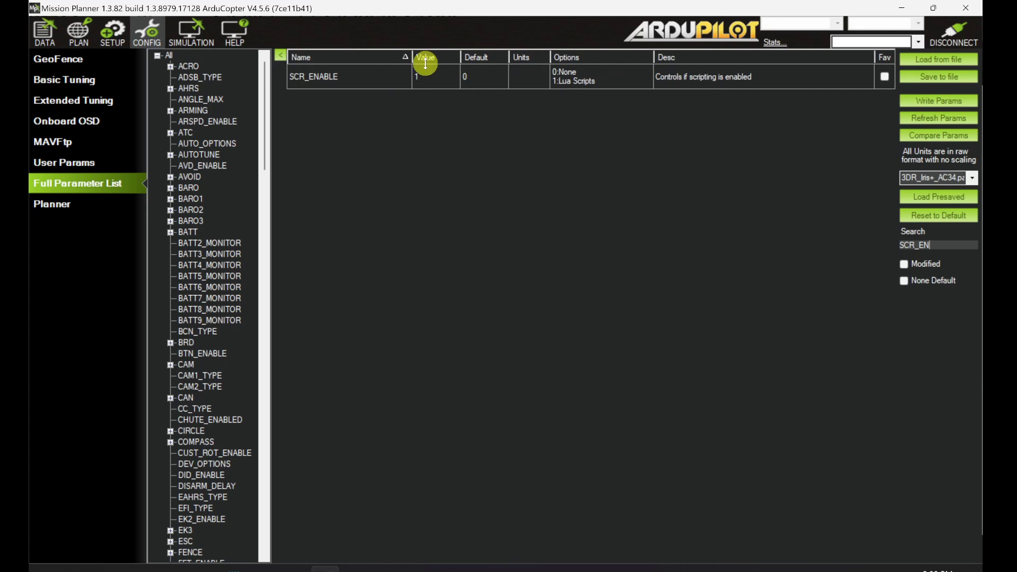
# Step: Check the documentation's note on refreshing or rebooting after enabling scripting, and return to Mission Planner's parameter list
pyautogui.click(112, 567)
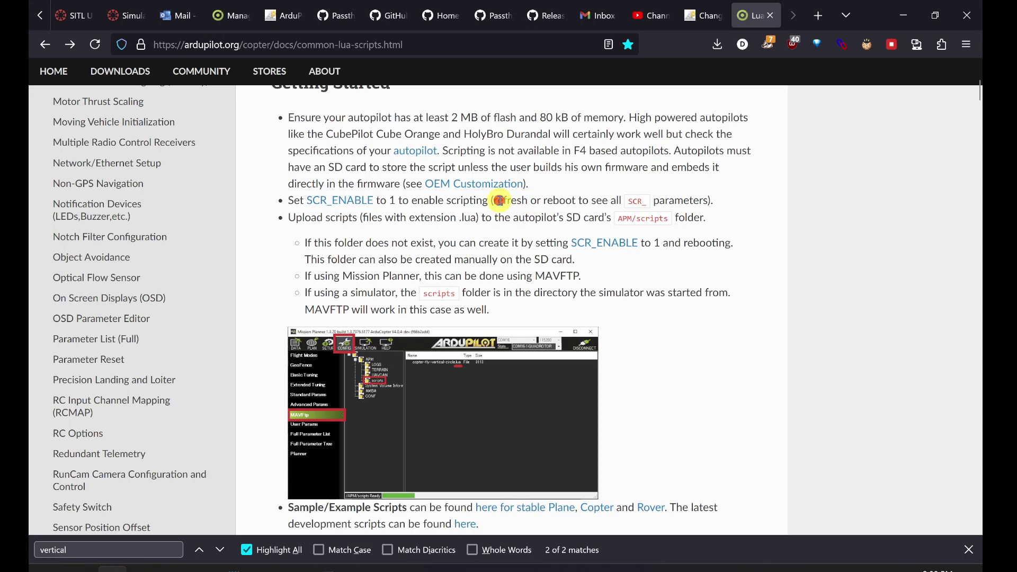
pyautogui.moveTo(497, 200); pyautogui.dragTo(557, 199)
pyautogui.click(483, 202)
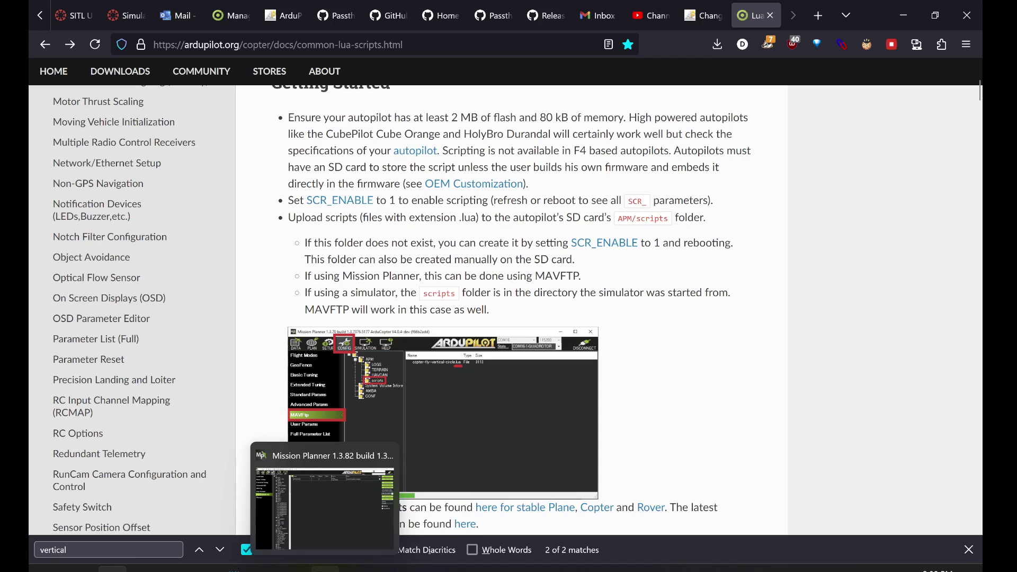
pyautogui.click(325, 569)
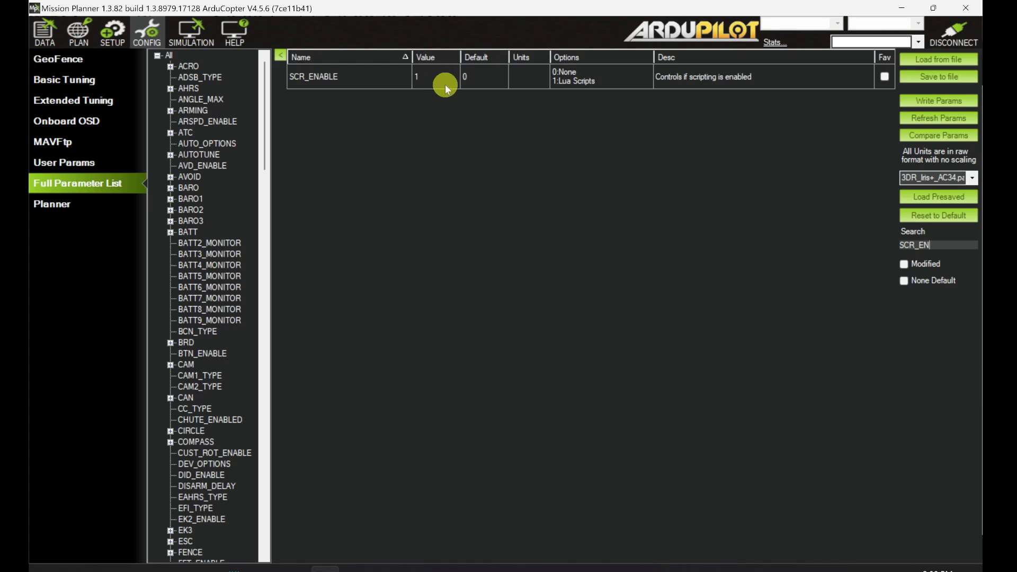
# Step: Write the parameters with SCR_ENABLE set to 1 to the simulated vehicle and disconnect from it
pyautogui.click(909, 101)
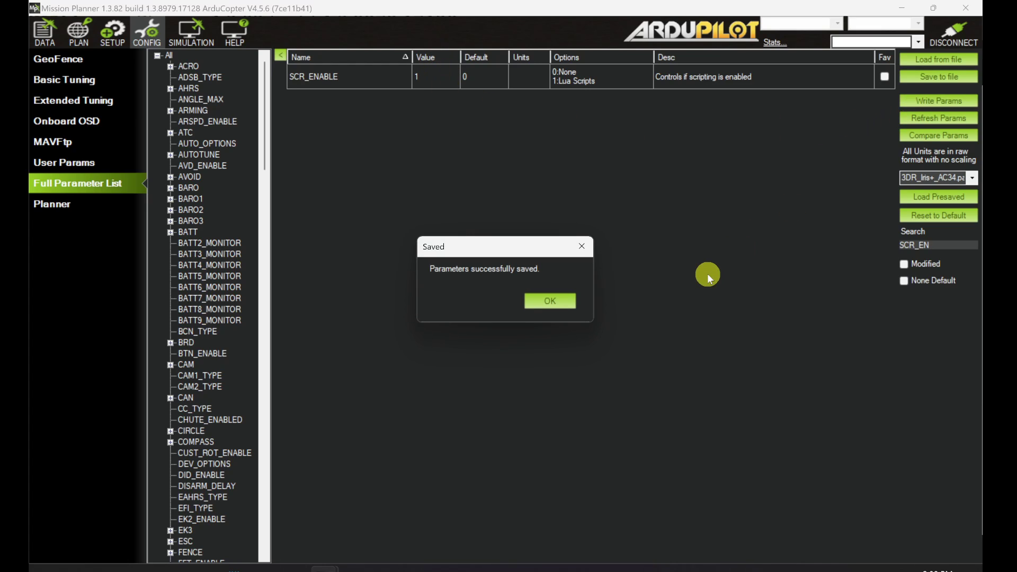
pyautogui.click(566, 297)
pyautogui.click(959, 35)
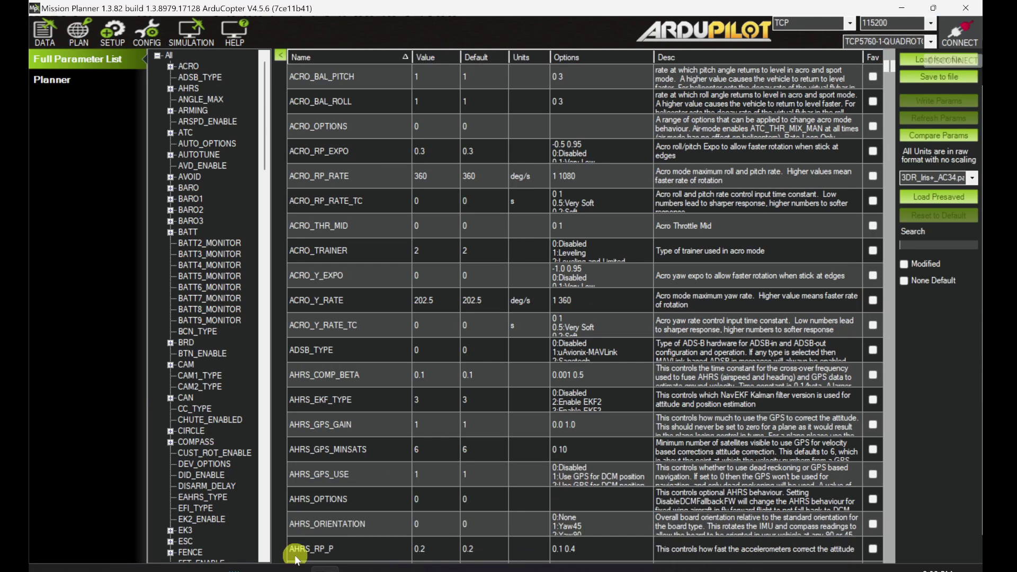
pyautogui.moveTo(272, 510)
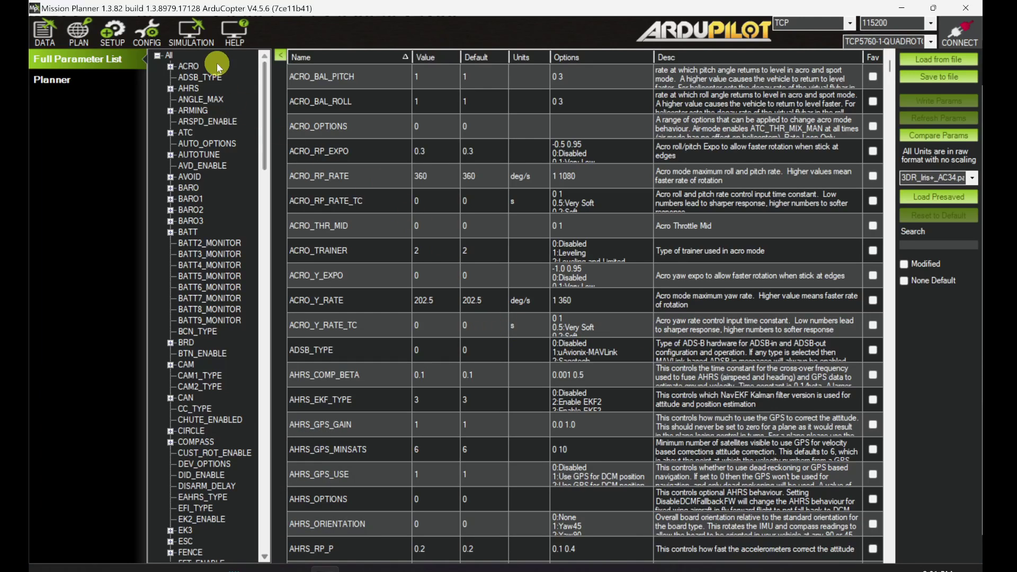
# Step: Relaunch the simulation with the Multirotor firmware and reopen the full parameter list
pyautogui.click(203, 39)
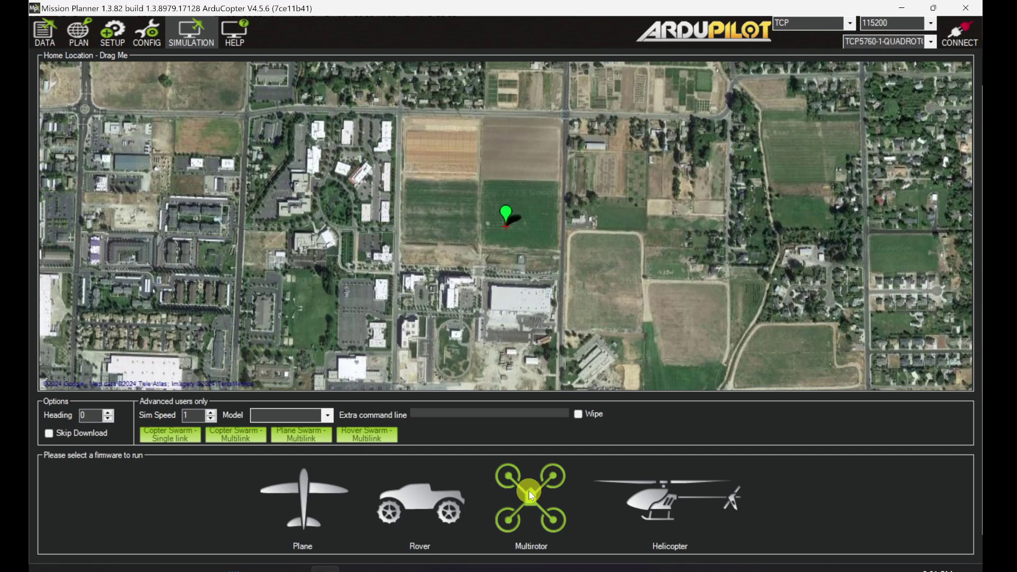
pyautogui.click(528, 491)
pyautogui.click(581, 316)
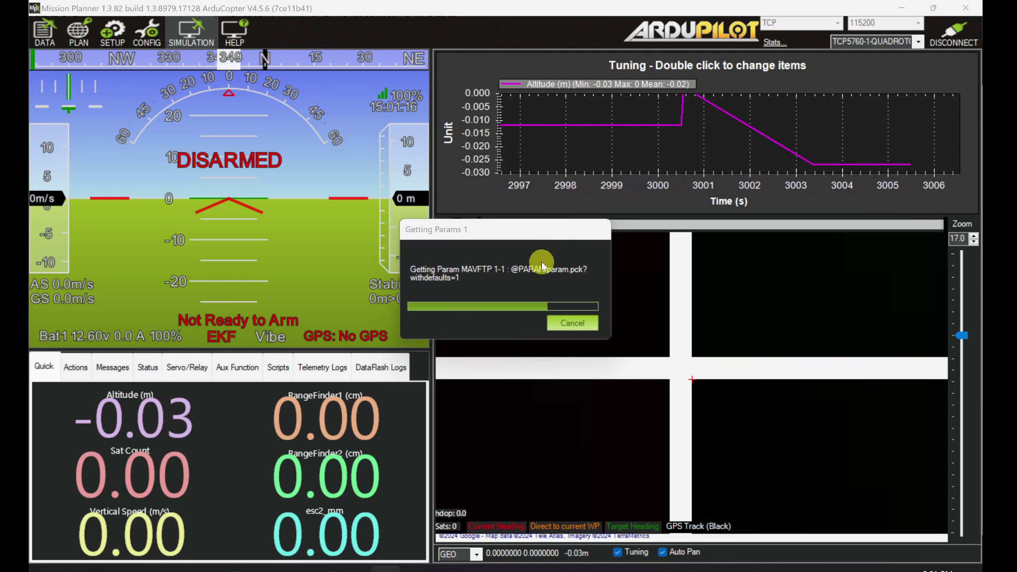
pyautogui.click(149, 33)
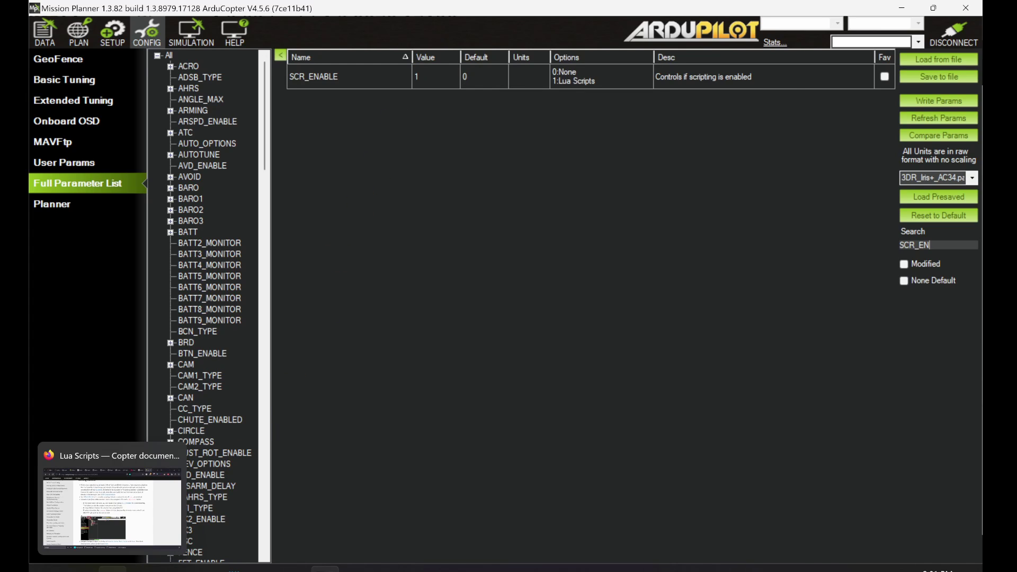
# Step: Switch to the browser and read the Lua Scripts instructions on uploading .lua files to the APM/scripts folder
pyautogui.click(112, 569)
pyautogui.scroll(-1, 543, 323)
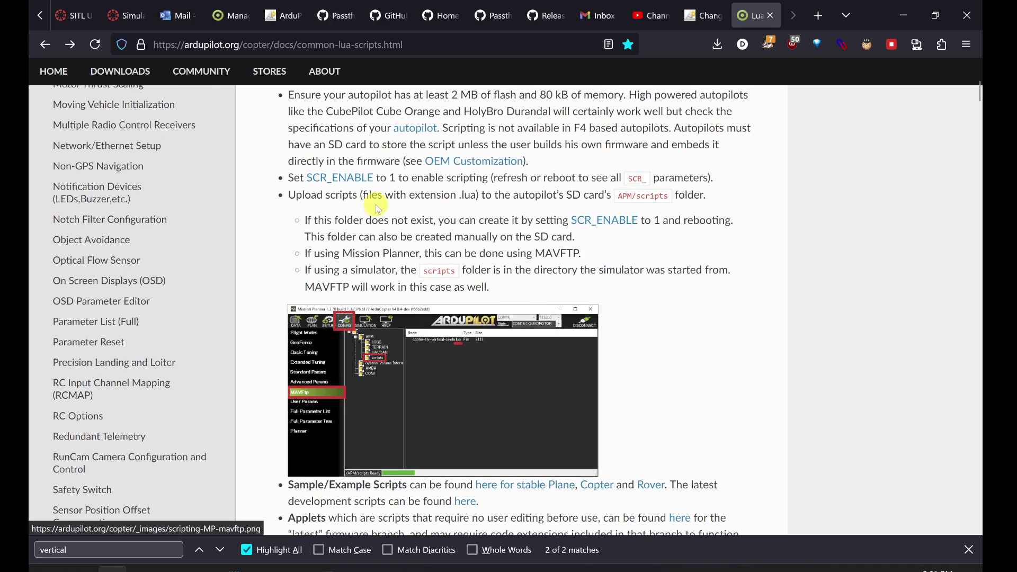
pyautogui.moveTo(304, 197); pyautogui.dragTo(499, 218)
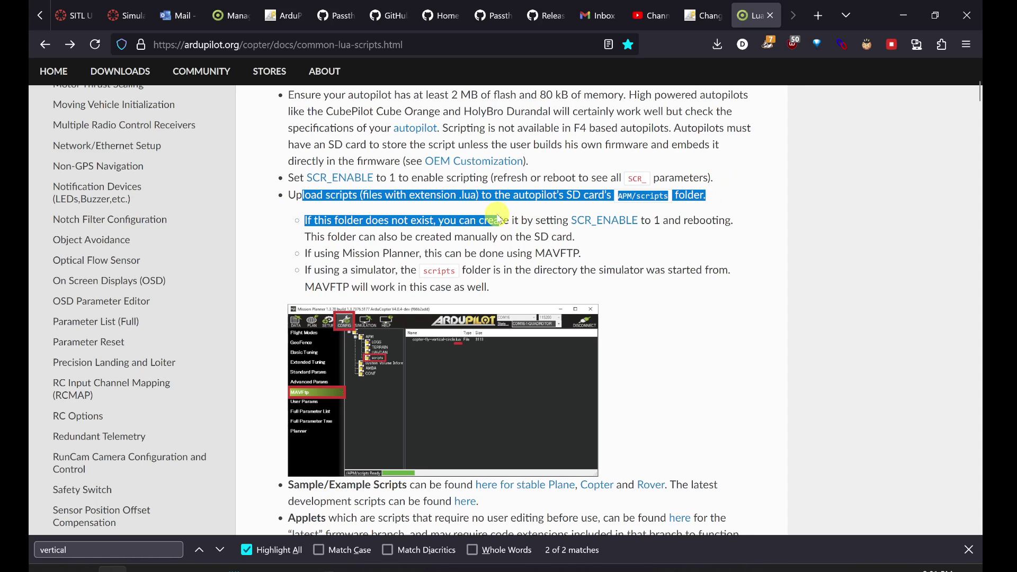
pyautogui.click(499, 218)
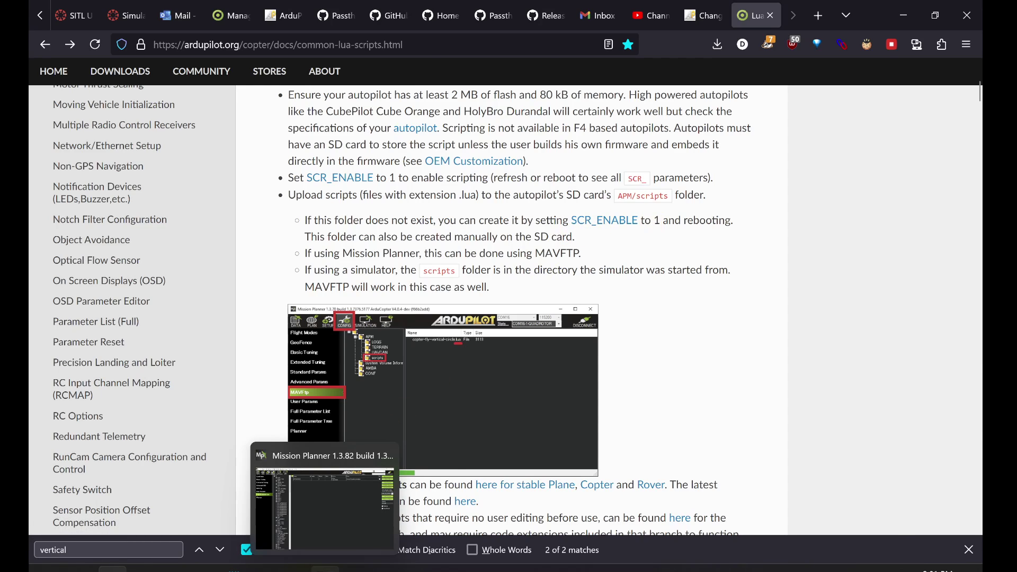
# Step: Switch to Mission Planner and open the vehicle's scripts folder through MAVFtp
pyautogui.click(325, 568)
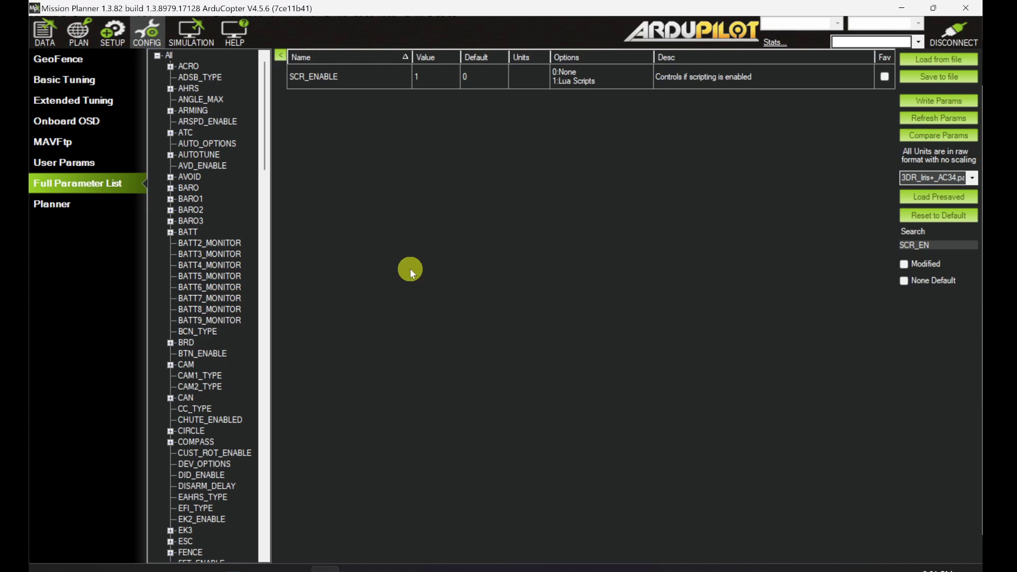
pyautogui.click(73, 150)
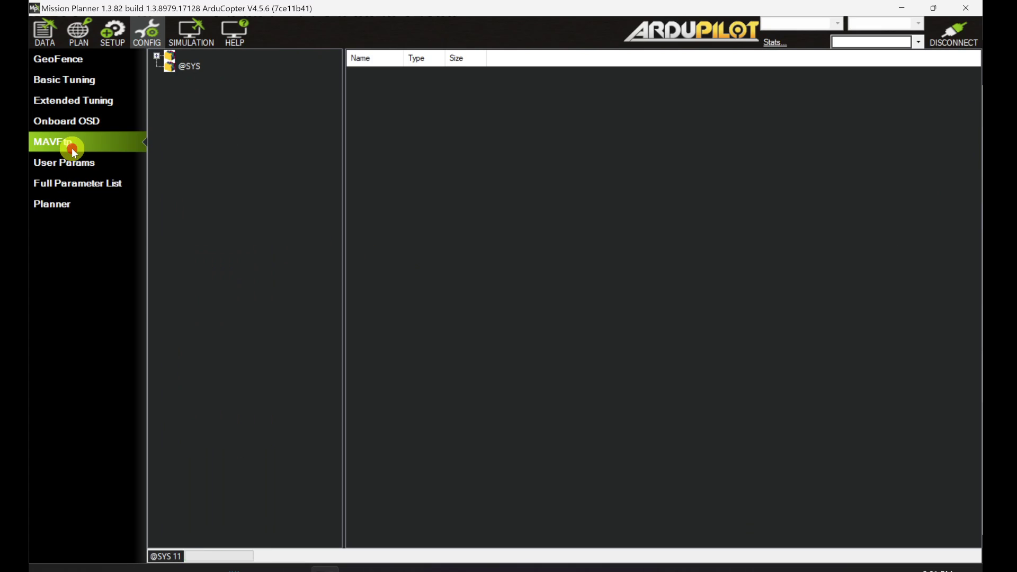
pyautogui.click(157, 56)
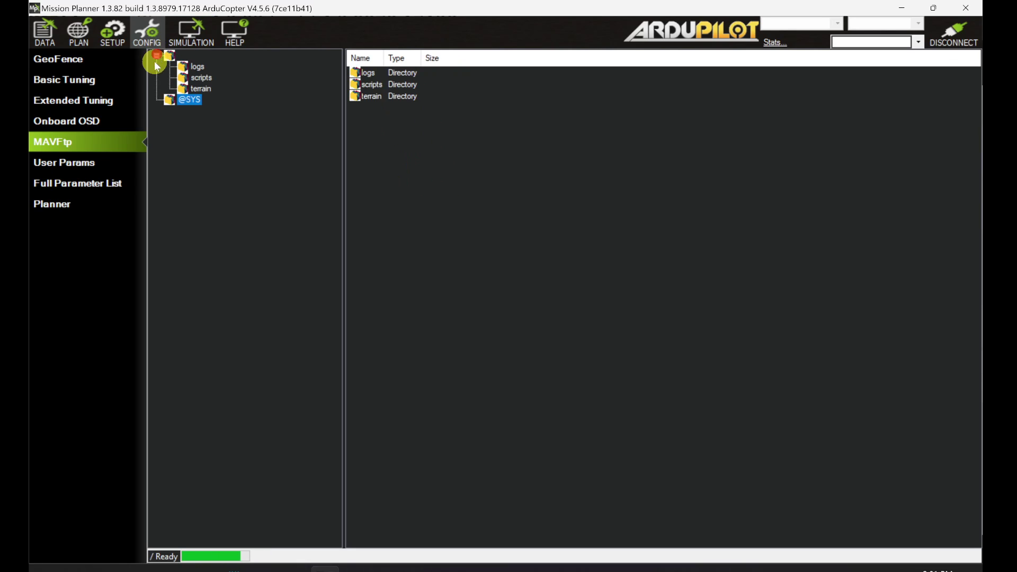
pyautogui.click(185, 81)
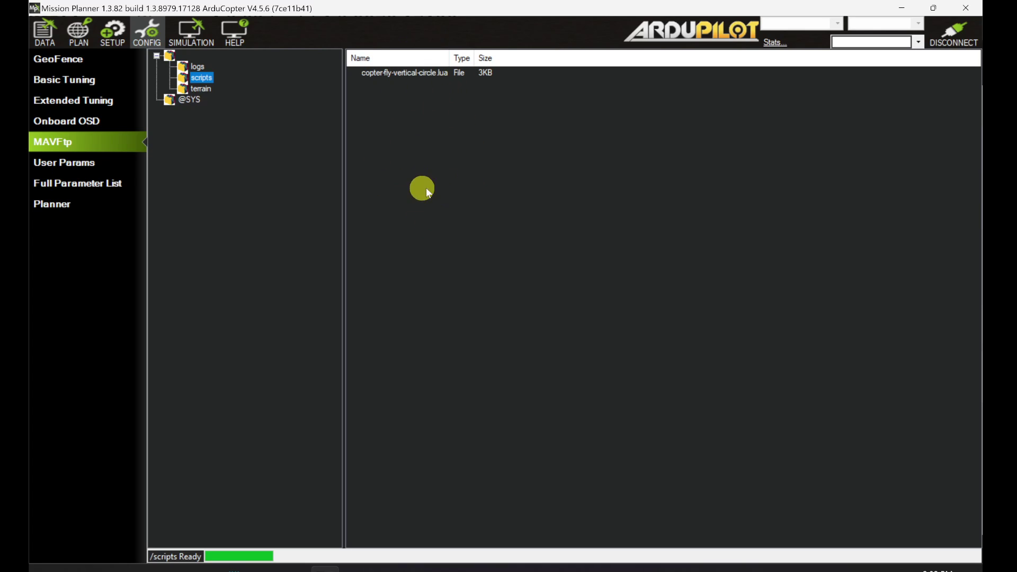
# Step: Examine the file actions offered for copter-fly-vertical-circle.lua and for the scripts folder, without applying any
pyautogui.click(411, 75)
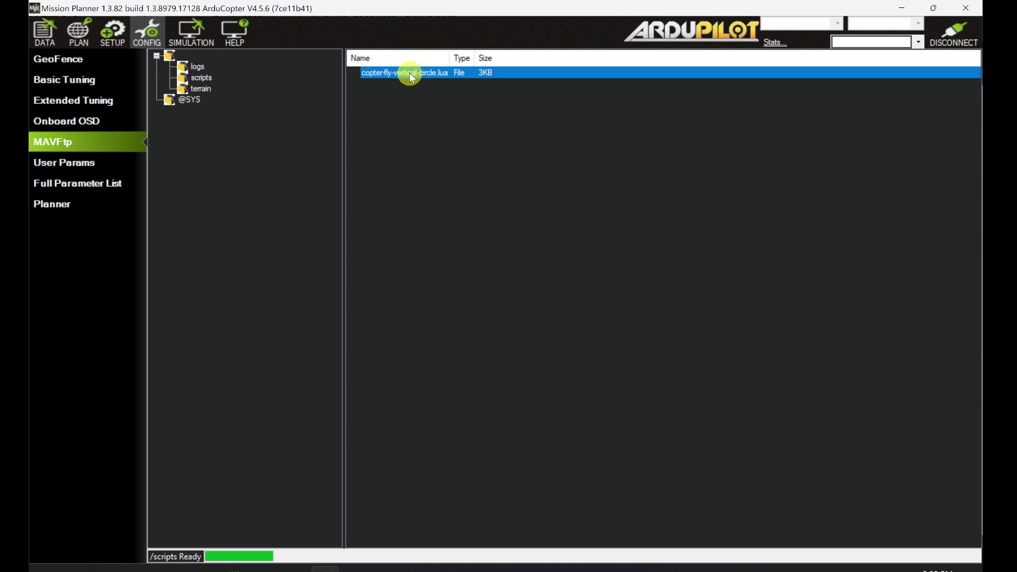
pyautogui.rightClick(411, 76)
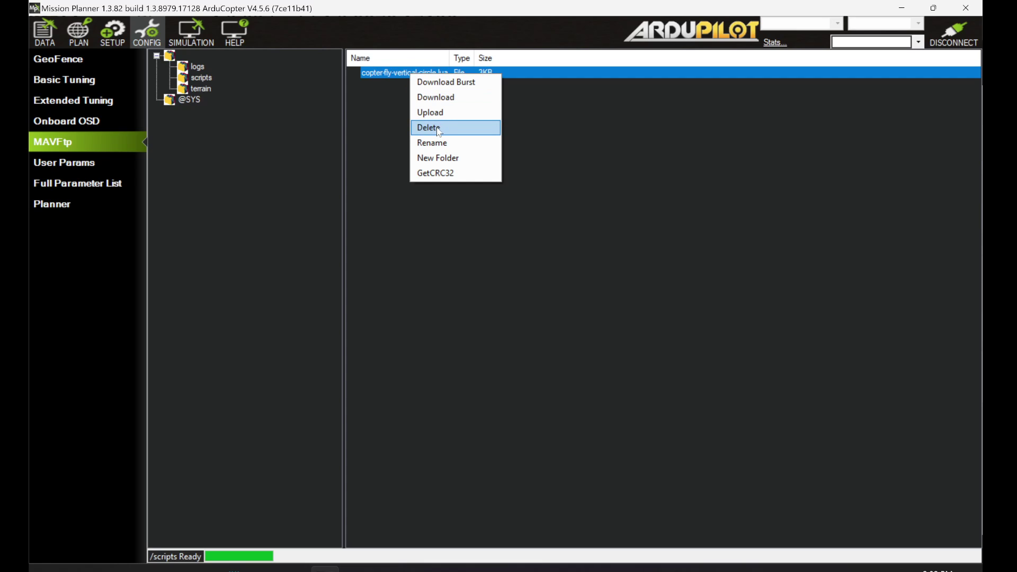
pyautogui.click(376, 142)
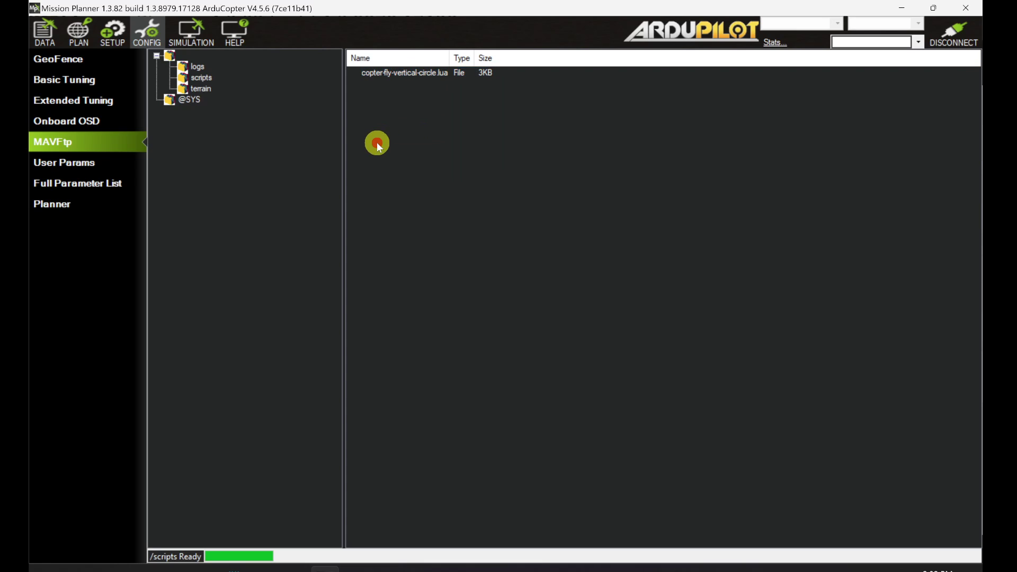
pyautogui.rightClick(401, 102)
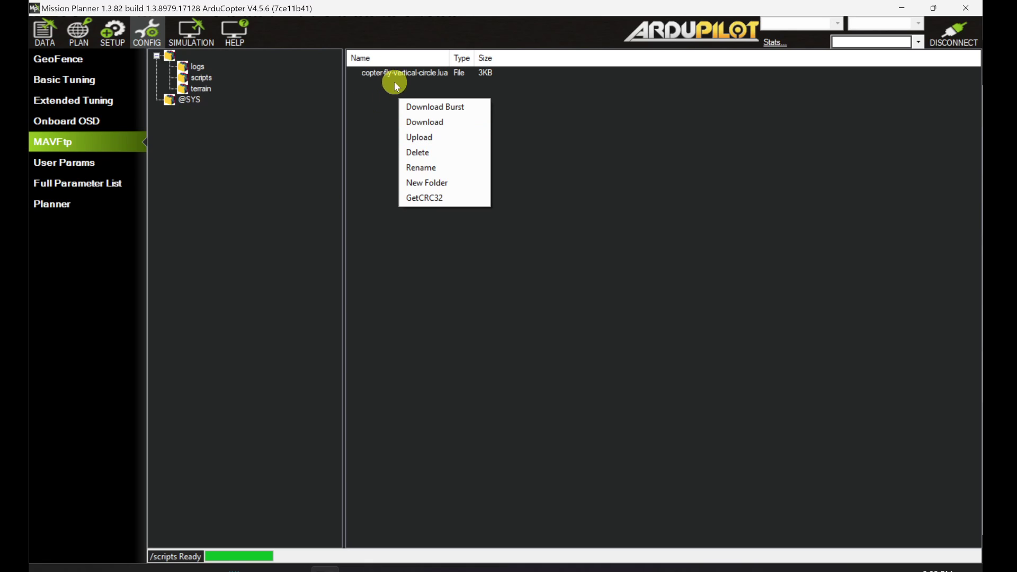
pyautogui.click(384, 106)
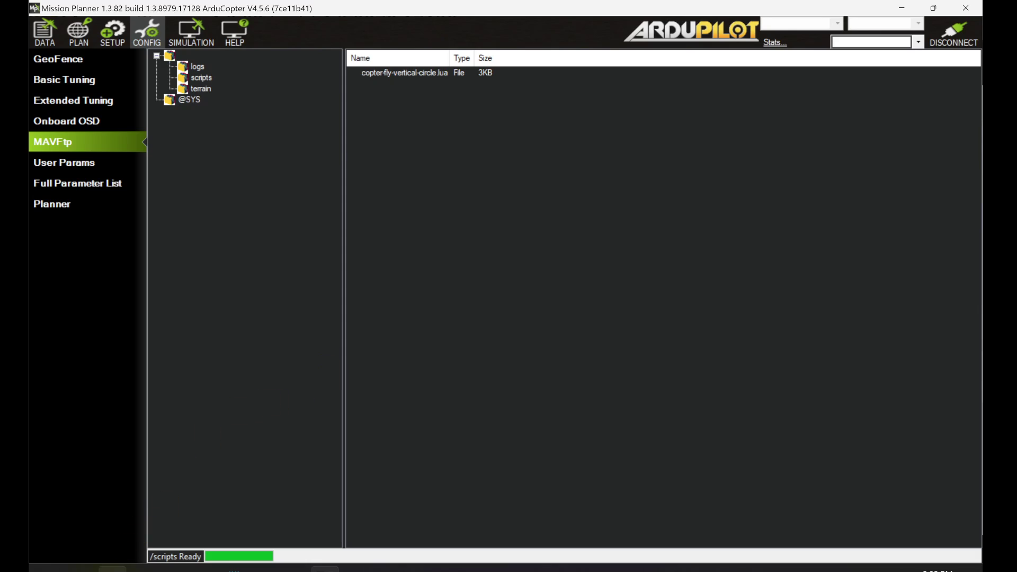
# Step: Switch to the browser, follow the Applets link in the Lua Scripts documentation, and browse the applets folder on GitHub
pyautogui.click(112, 569)
pyautogui.scroll(6, 584, 165)
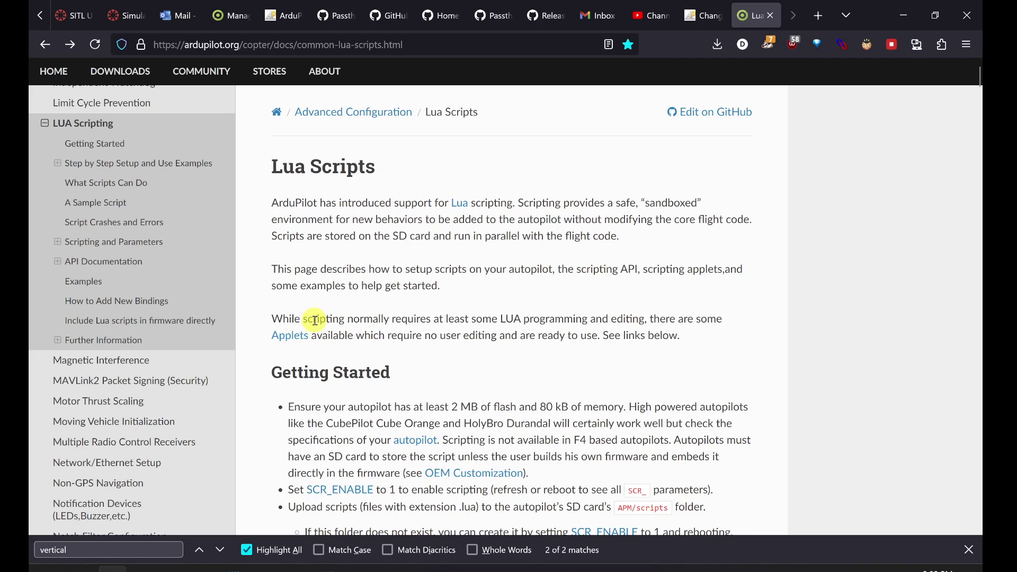
pyautogui.click(290, 339)
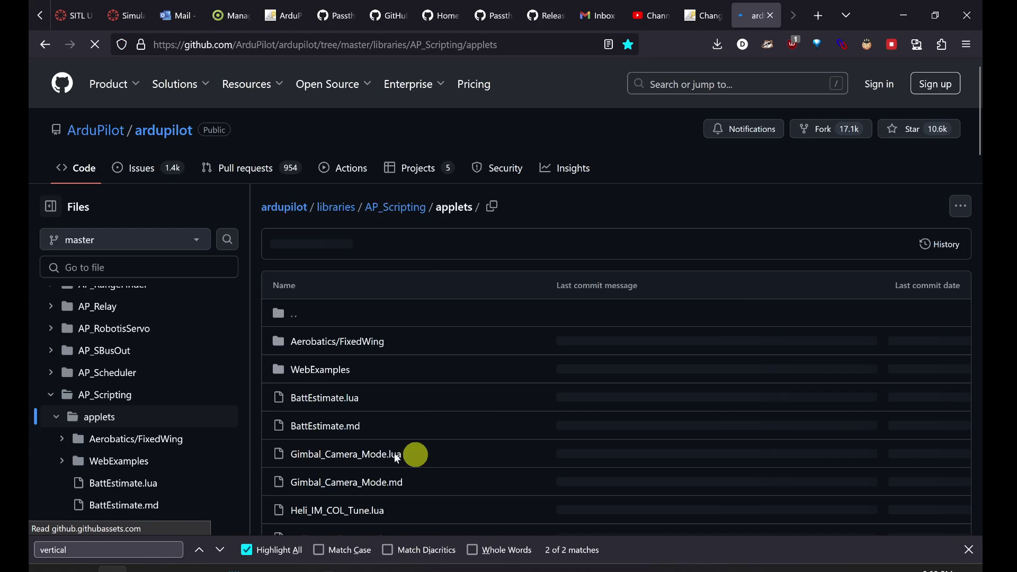
pyautogui.scroll(-1, 556, 307)
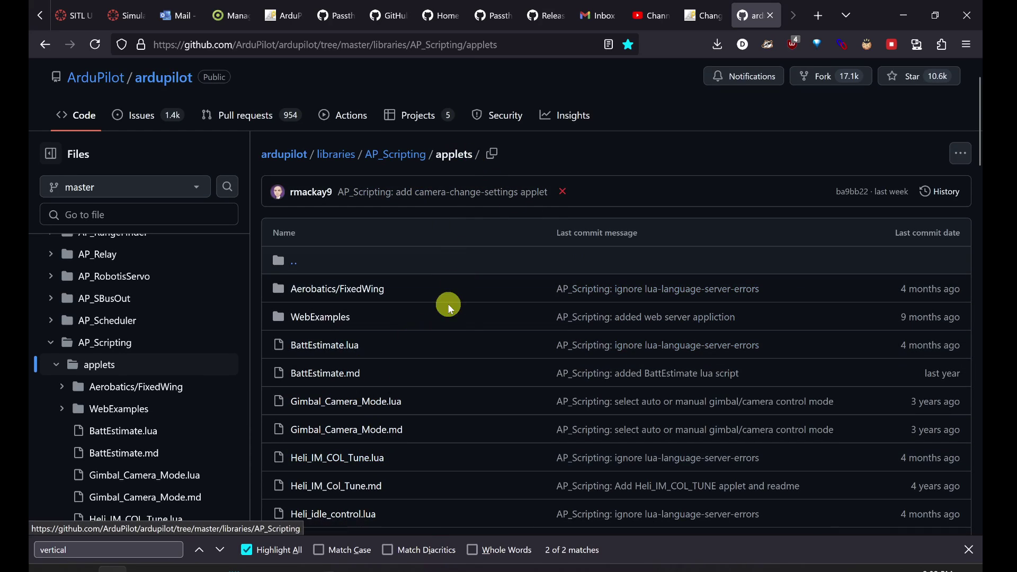
pyautogui.scroll(-1, 458, 339)
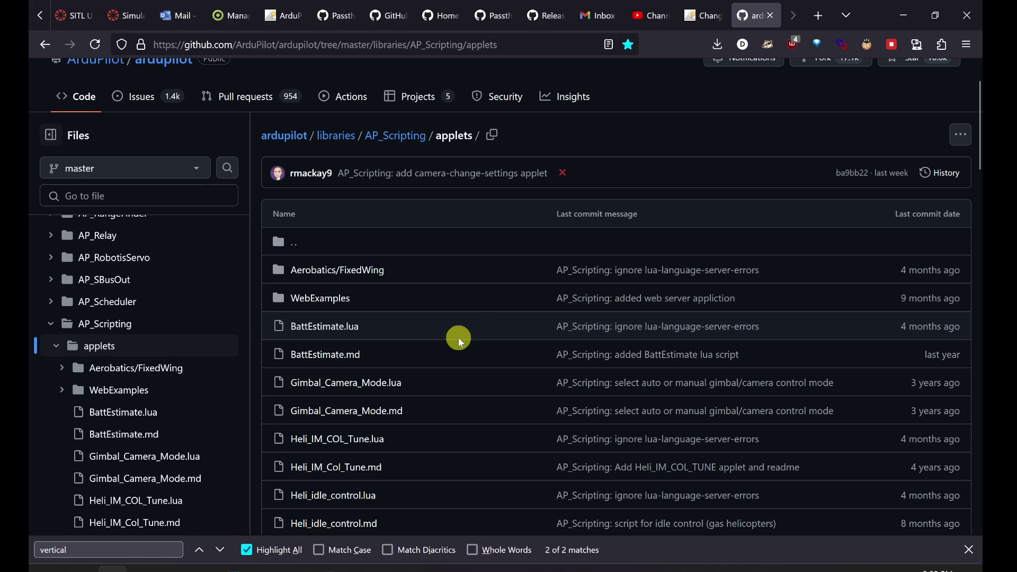
pyautogui.scroll(-6, 479, 287)
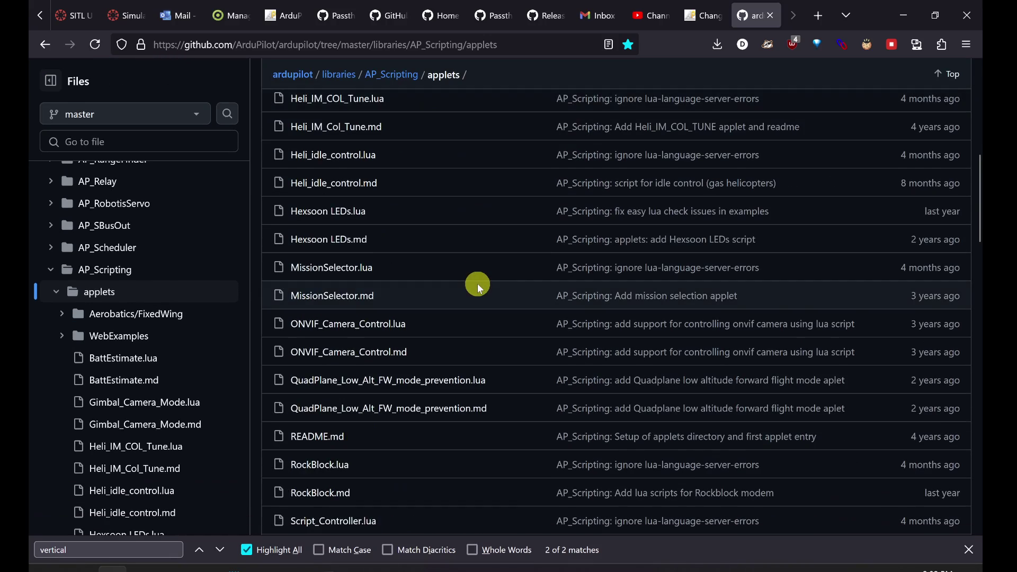
pyautogui.scroll(-13, 478, 284)
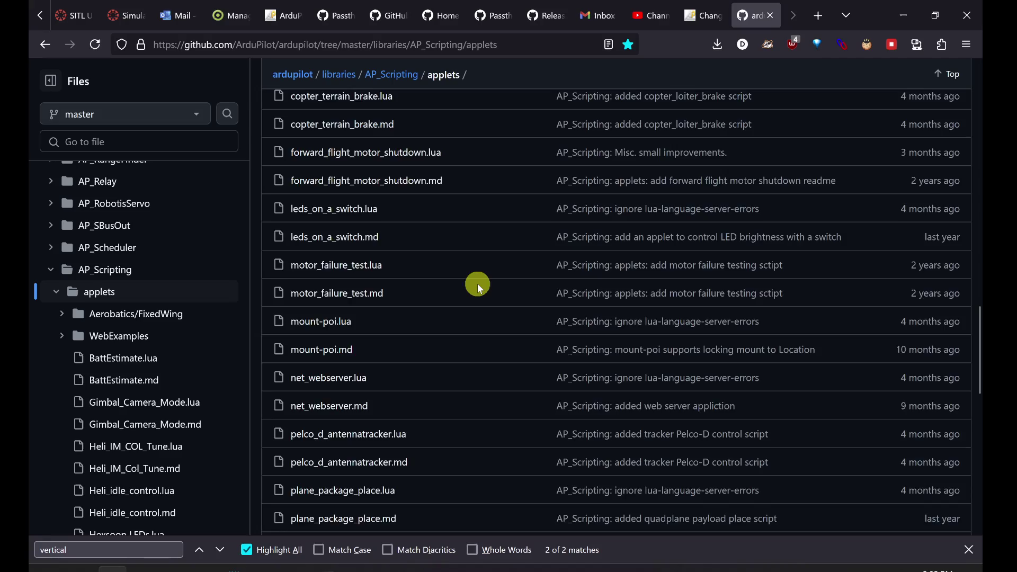
pyautogui.scroll(-10, 478, 284)
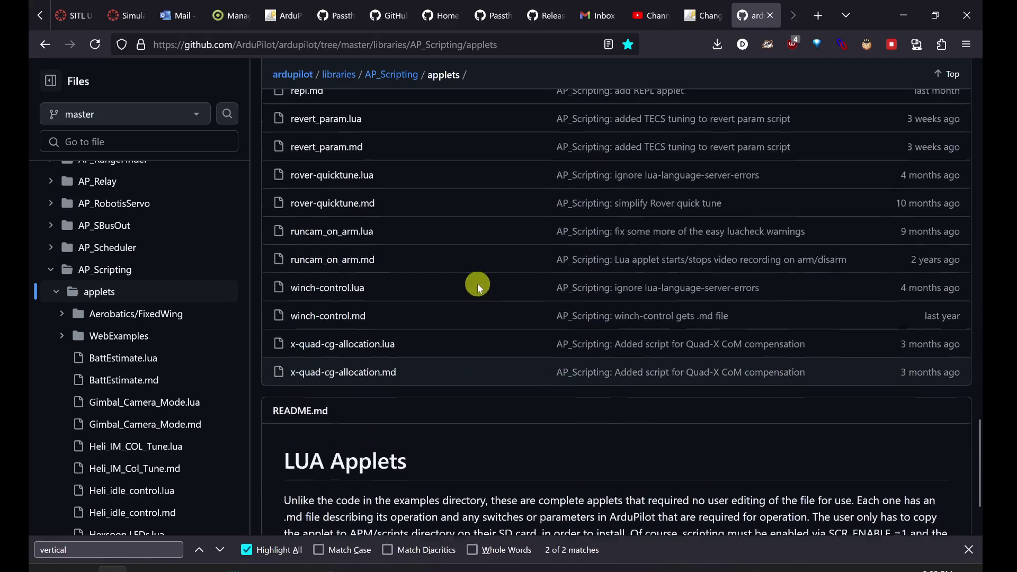
pyautogui.scroll(6, 477, 284)
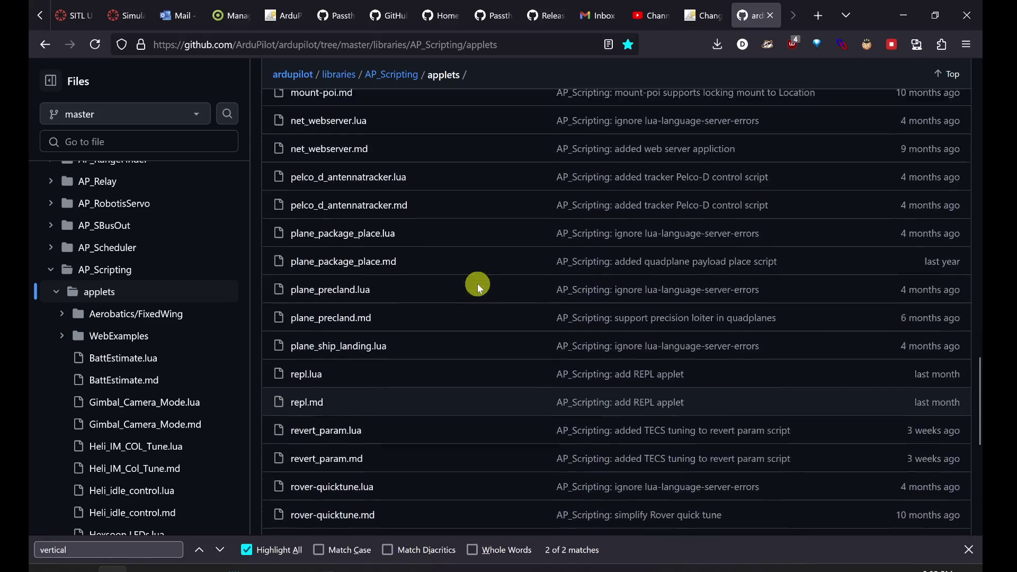
pyautogui.scroll(2, 477, 284)
# Step: Search the applets page for "qui" and look over the matching quicktune scripts
pyautogui.hotkey('ctrl', 'f')
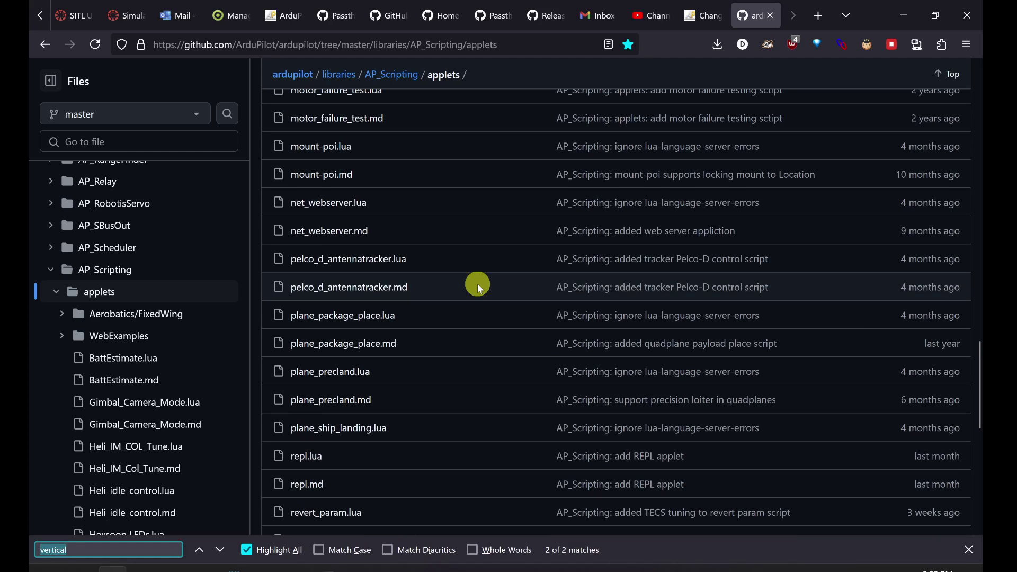
pyautogui.write('qui')
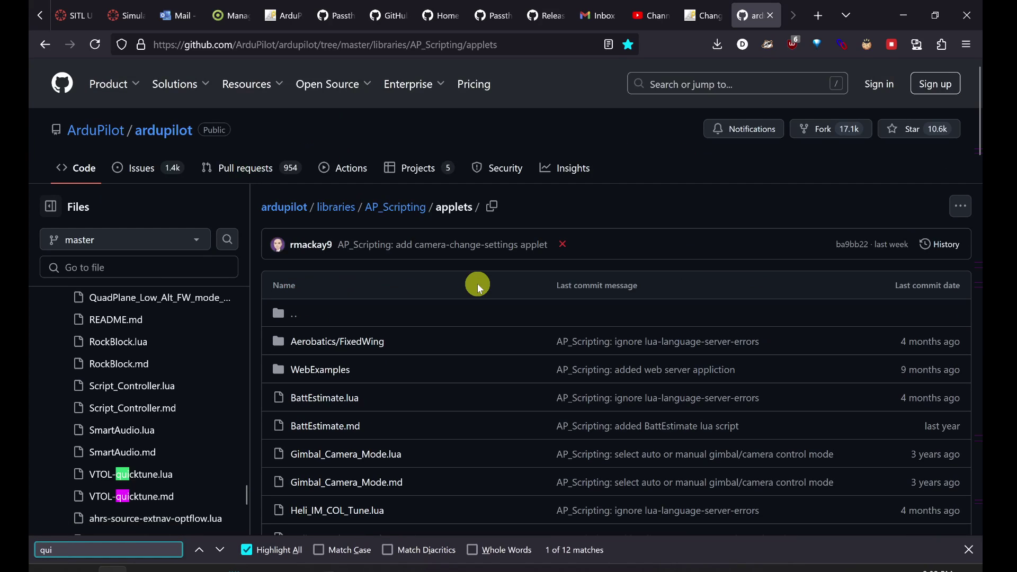
pyautogui.scroll(-15, 478, 284)
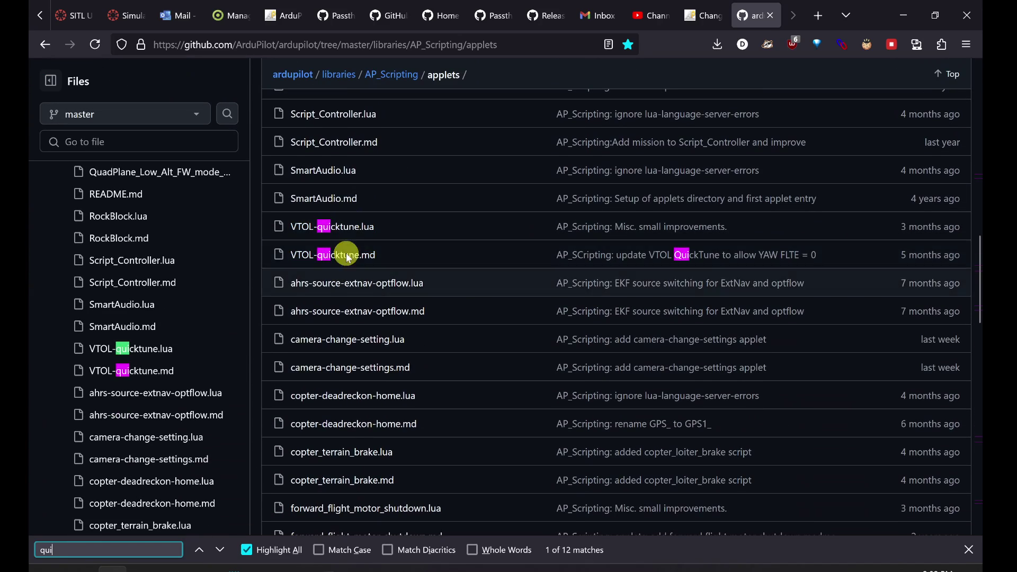
pyautogui.scroll(10, 357, 286)
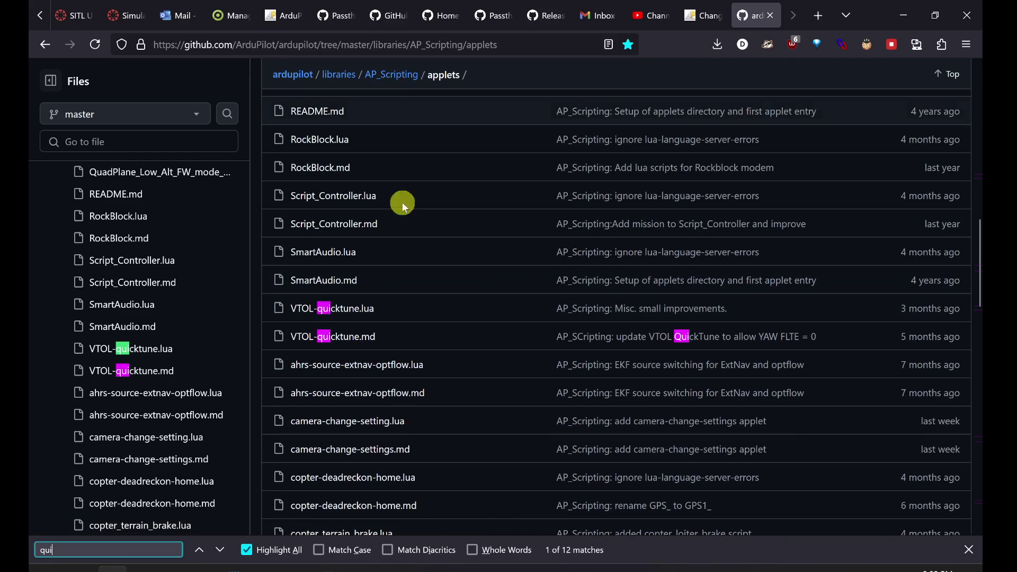
pyautogui.scroll(5, 418, 288)
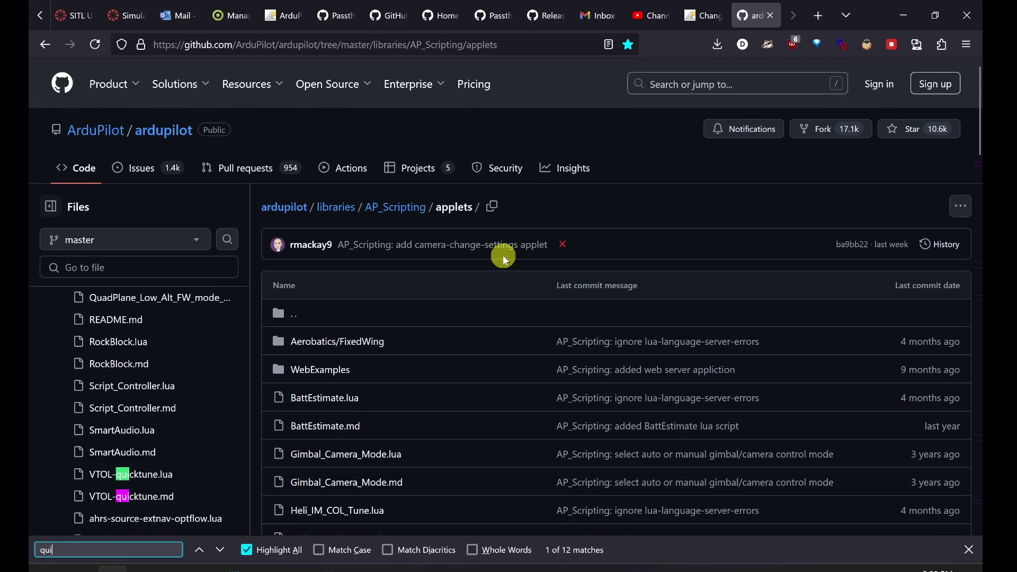
# Step: Go up to the AP_Scripting directory on GitHub, open its examples folder and browse the Lua scripts there
pyautogui.click(404, 207)
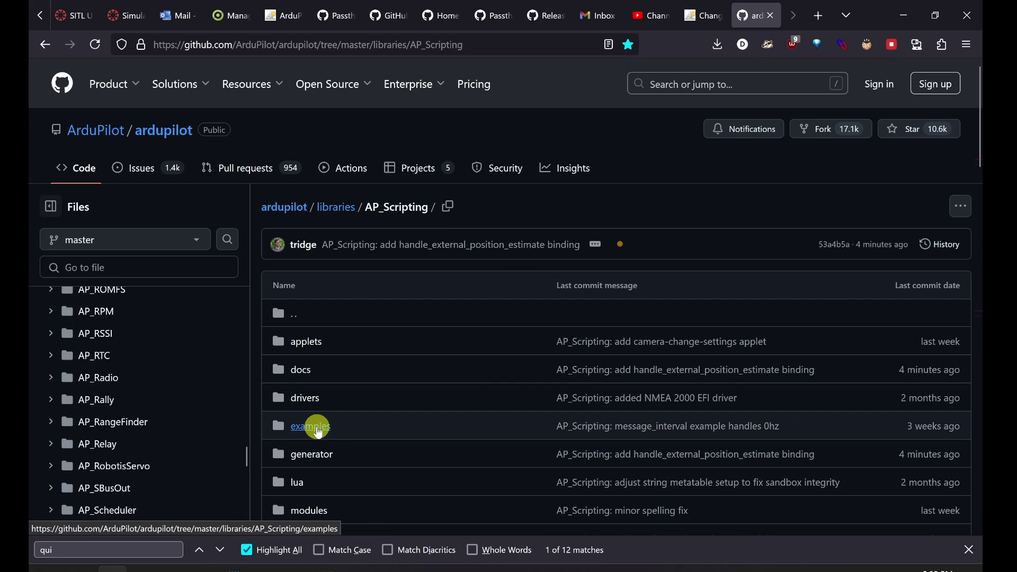
pyautogui.click(311, 426)
pyautogui.scroll(-2, 518, 408)
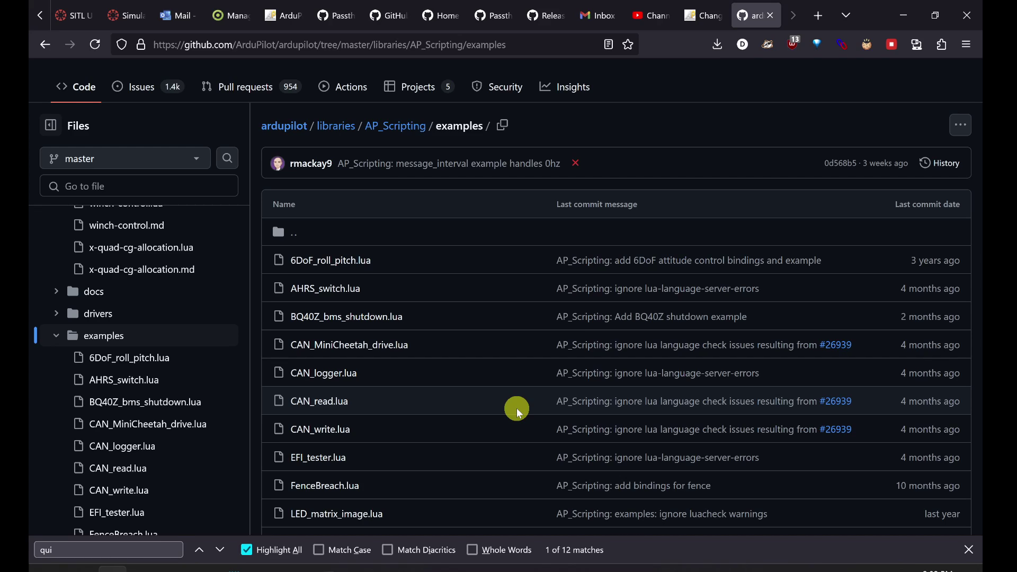
pyautogui.scroll(-3, 440, 402)
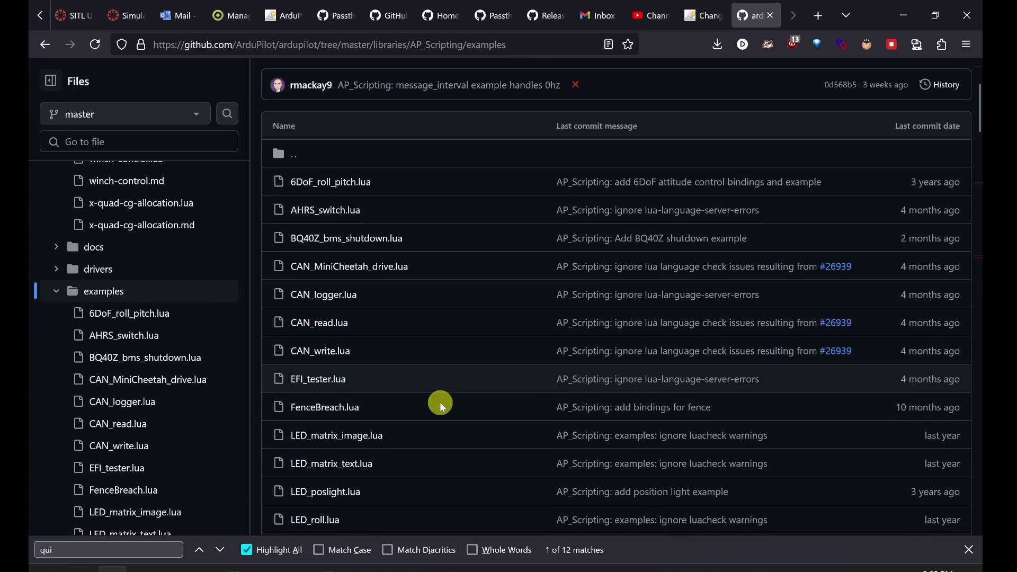
pyautogui.scroll(-10, 440, 401)
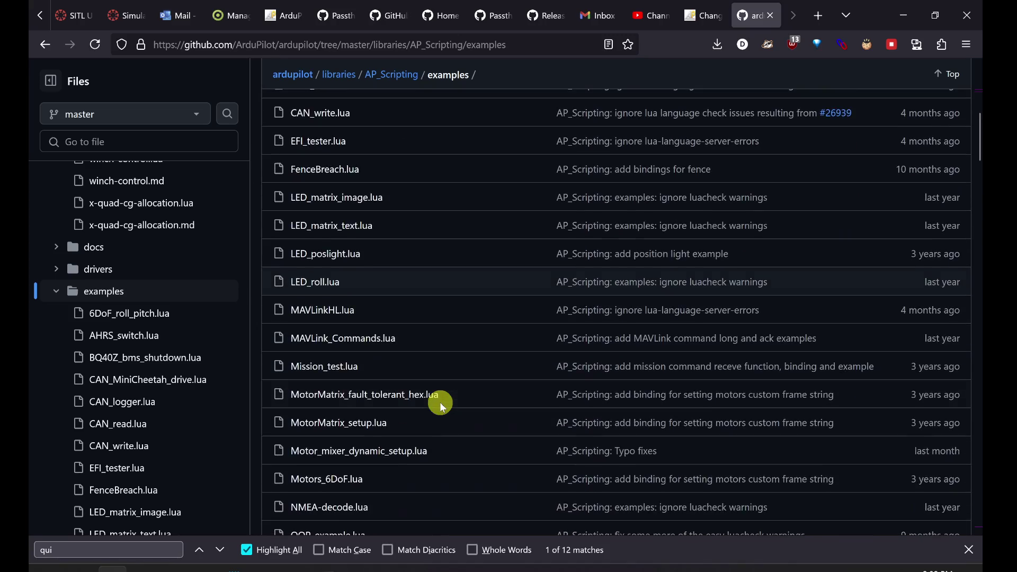
pyautogui.scroll(-6, 439, 402)
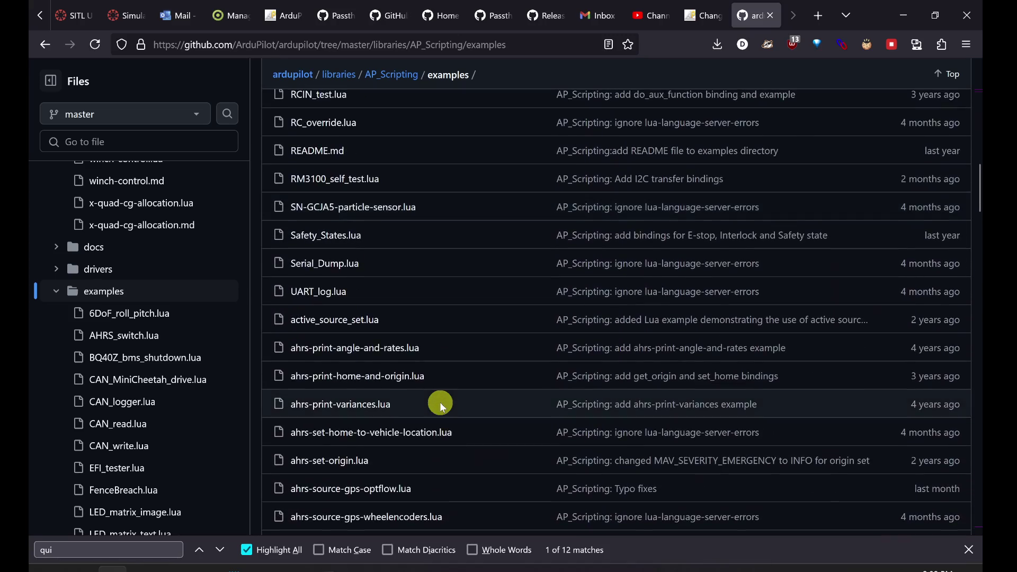
# Step: Search the examples page for "verti", open copter-fly-vertical-circle.lua and look through its code
pyautogui.hotkey('ctrl', 'f')
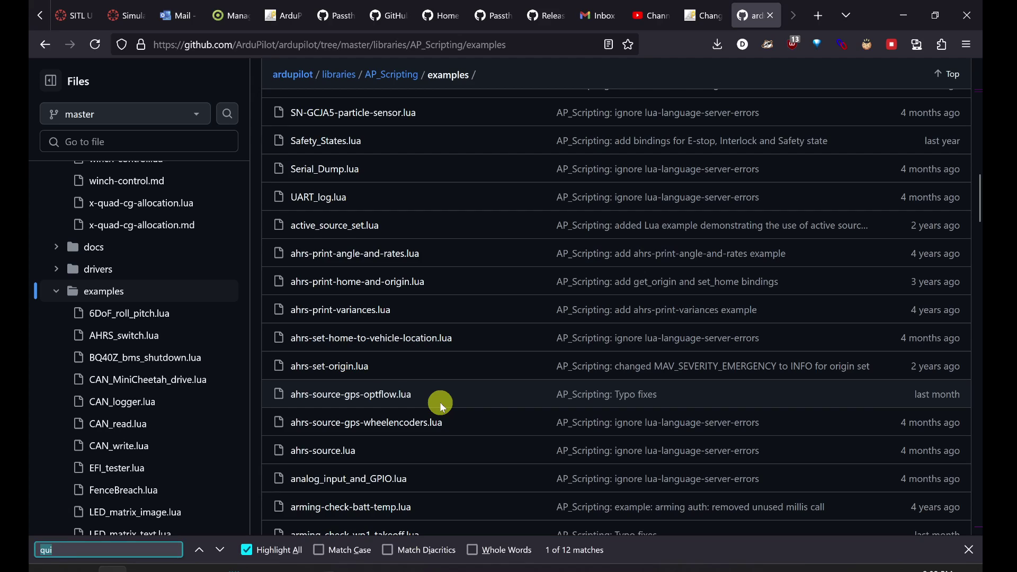
pyautogui.write('verti')
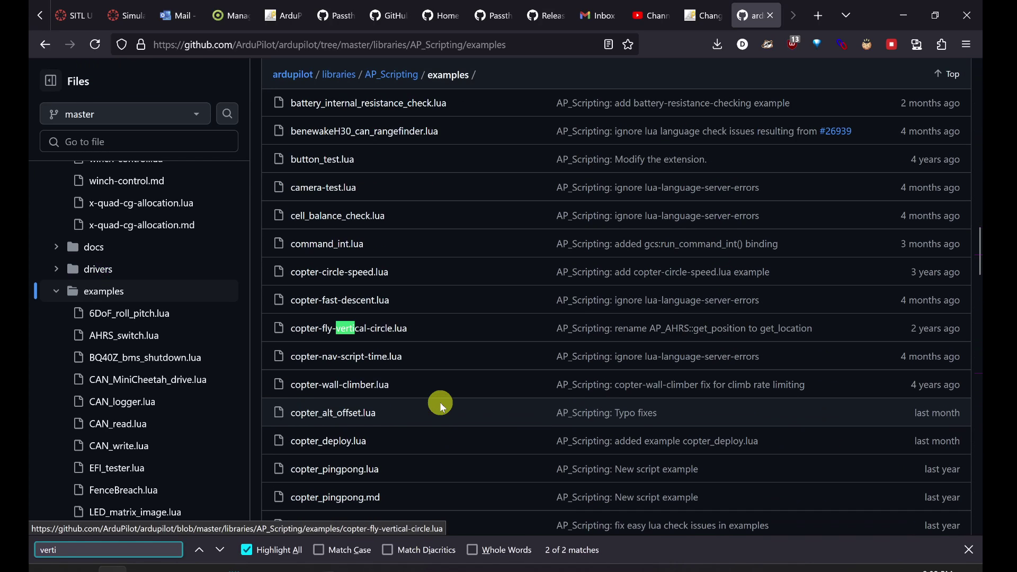
pyautogui.click(392, 334)
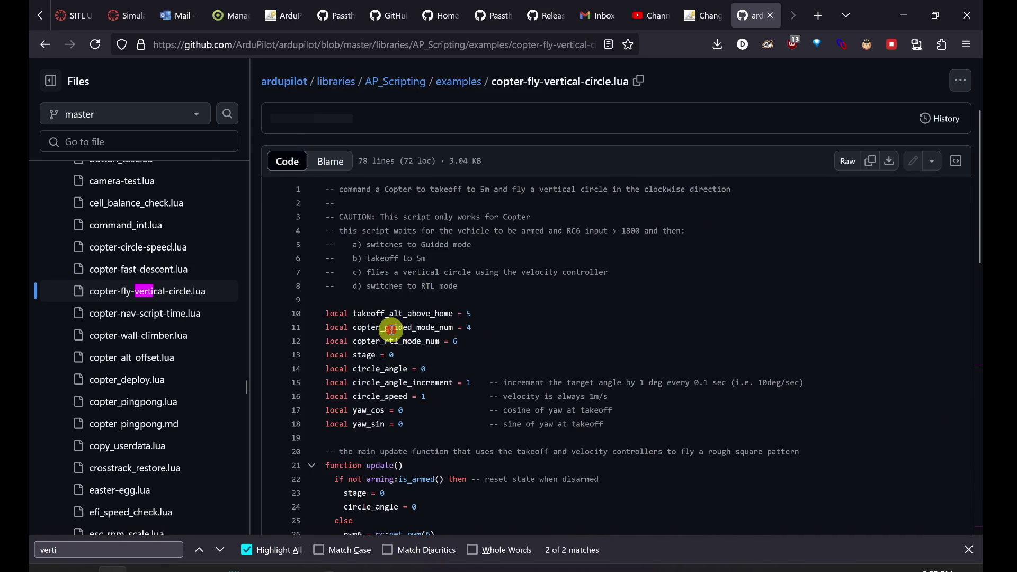
pyautogui.scroll(-10, 473, 445)
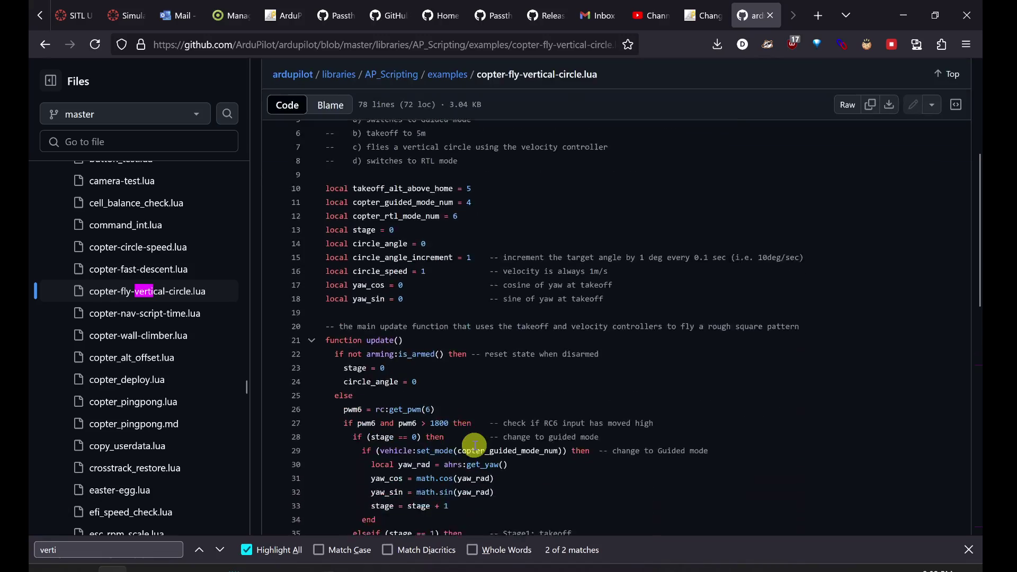
pyautogui.scroll(-5, 472, 445)
# Step: Download the raw copter-fly-vertical-circle.lua file to the Downloads folder, replacing the existing copy
pyautogui.scroll(10, 469, 443)
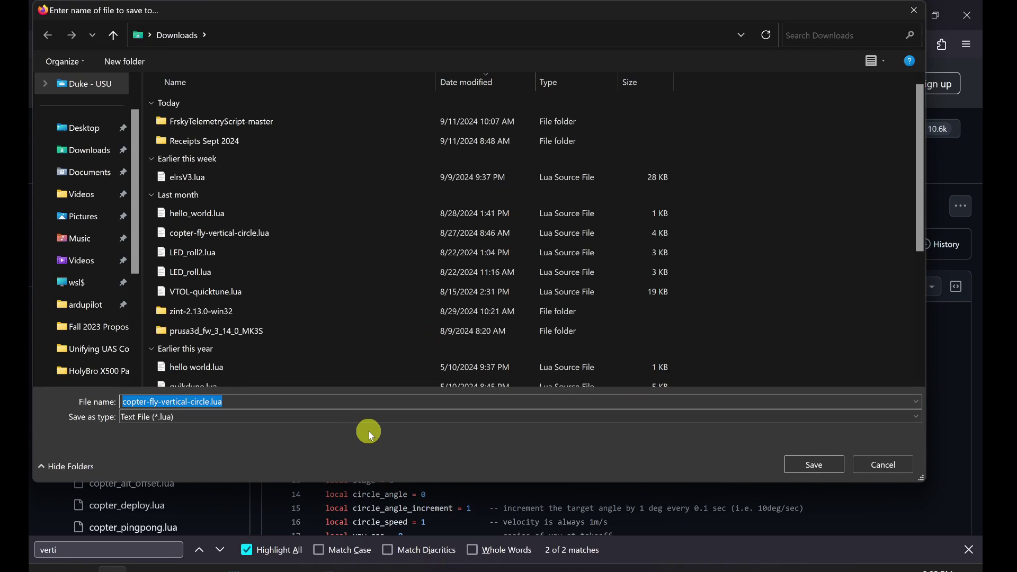
pyautogui.click(803, 459)
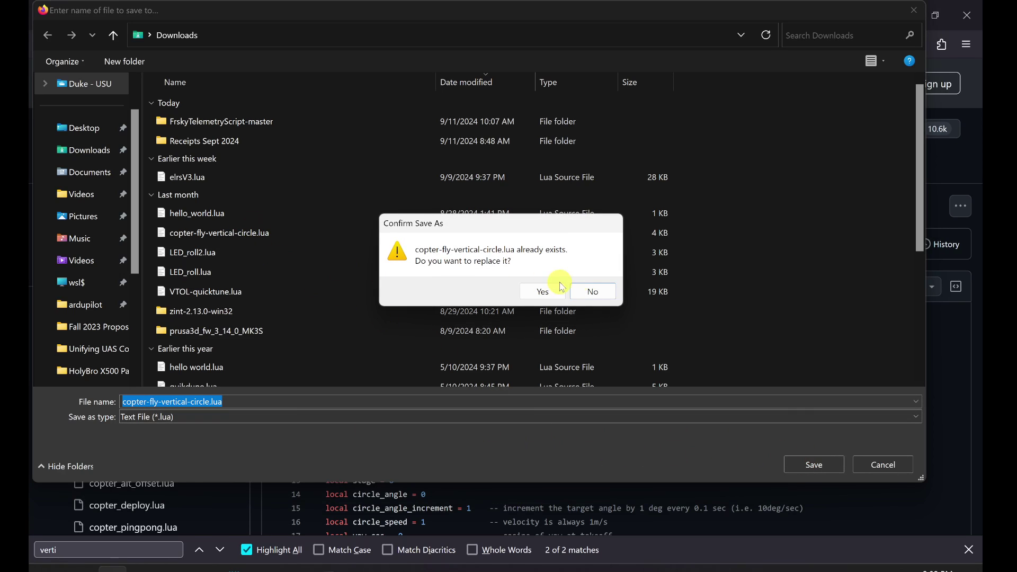
pyautogui.click(560, 297)
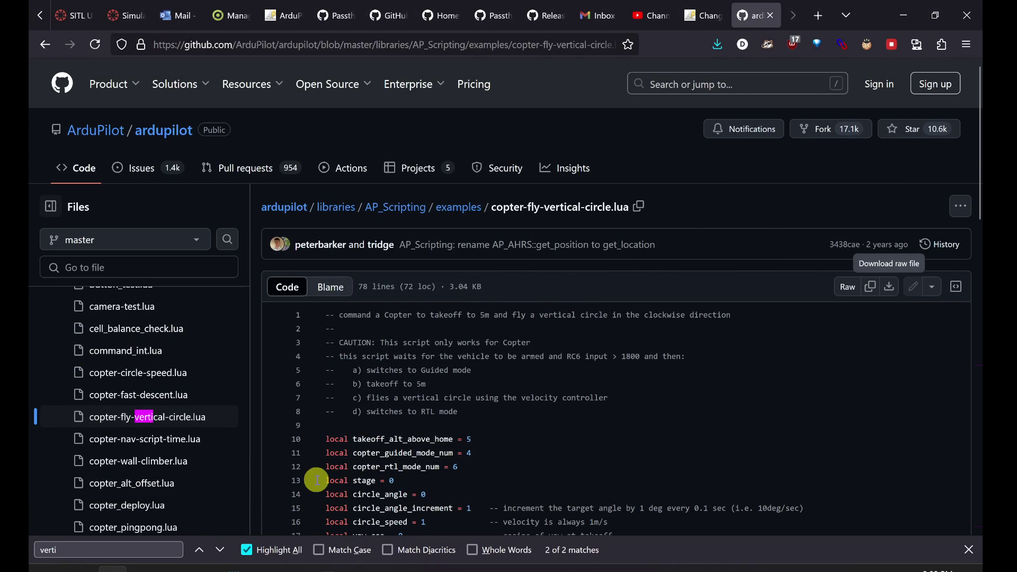
# Step: Switch to File Explorer and check the Downloads folder for the downloaded copter-fly-vertical-circle.lua
pyautogui.click(209, 569)
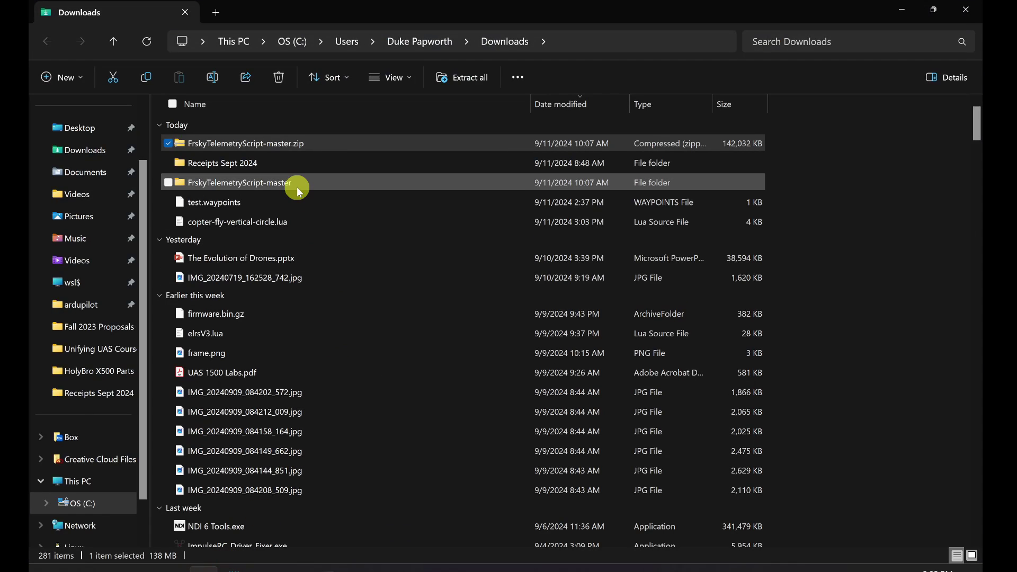
pyautogui.scroll(1, 102, 229)
pyautogui.scroll(2, 102, 228)
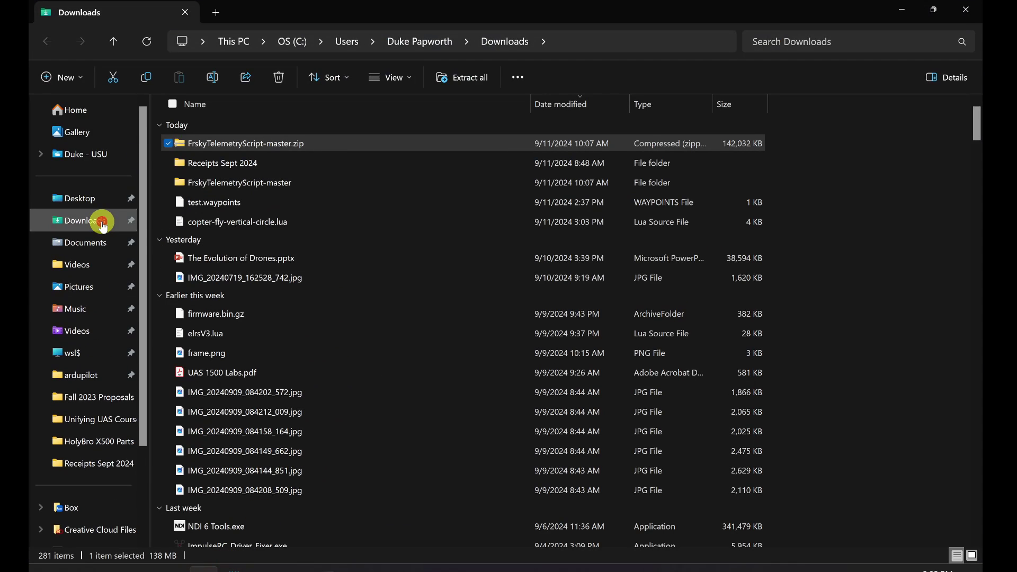
pyautogui.click(102, 225)
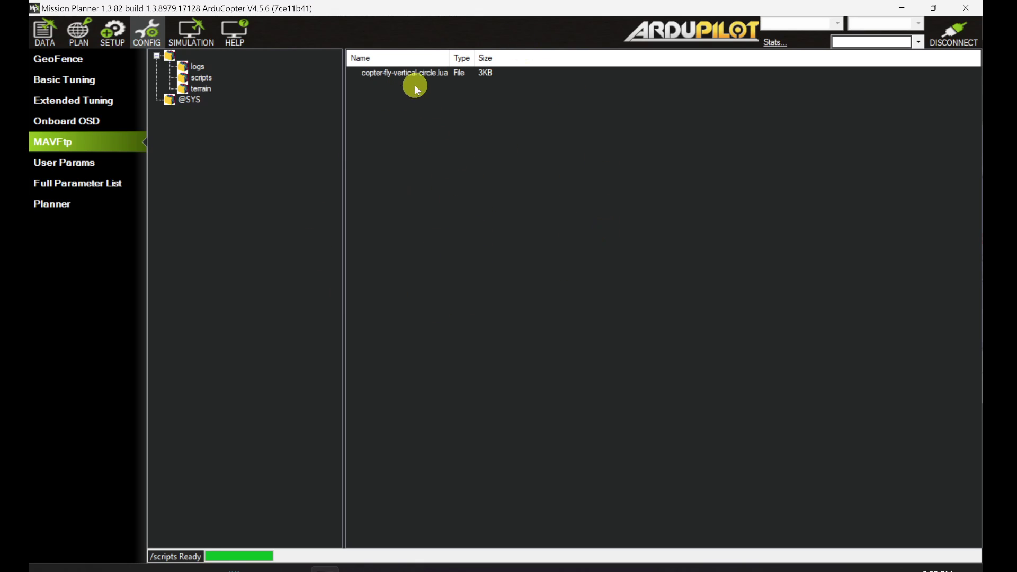
# Step: Switch to Mission Planner and delete copter-fly-vertical-circle.lua from the vehicle's scripts folder
pyautogui.click(411, 75)
pyautogui.rightClick(411, 76)
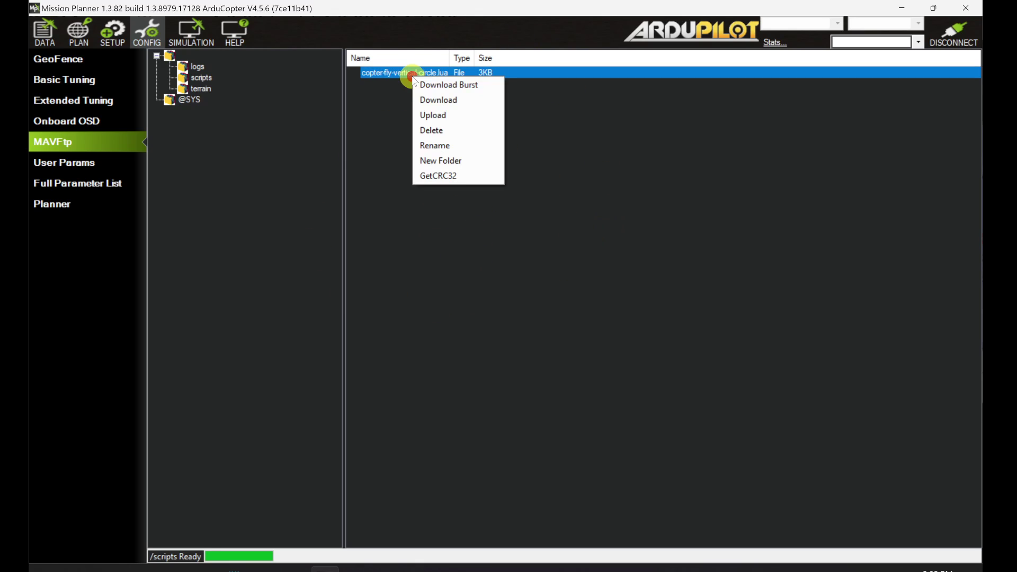
pyautogui.click(464, 133)
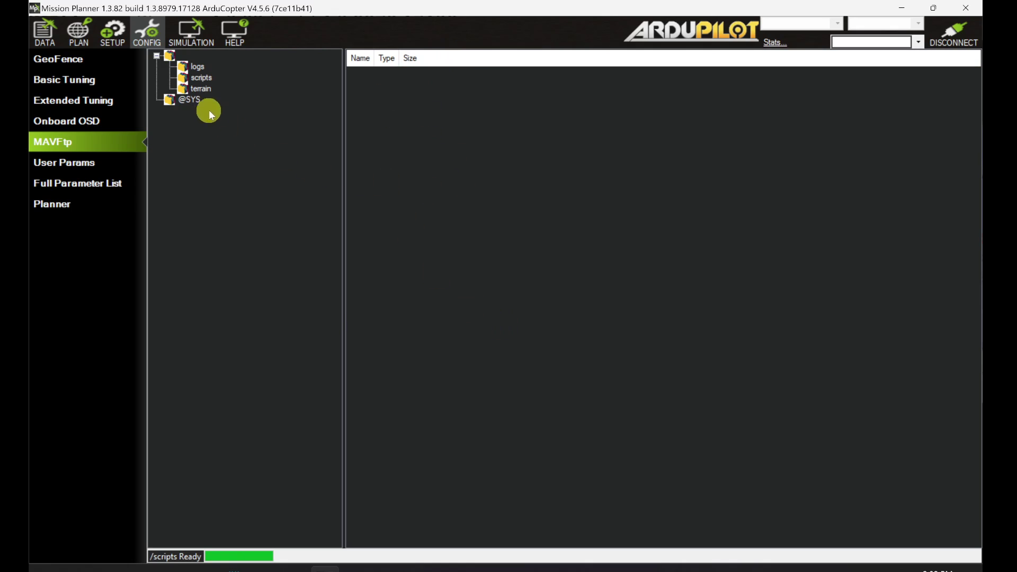
# Step: Reopen the scripts folder in MAVFtp and upload copter-fly-vertical-circle.lua from the Downloads folder
pyautogui.click(184, 87)
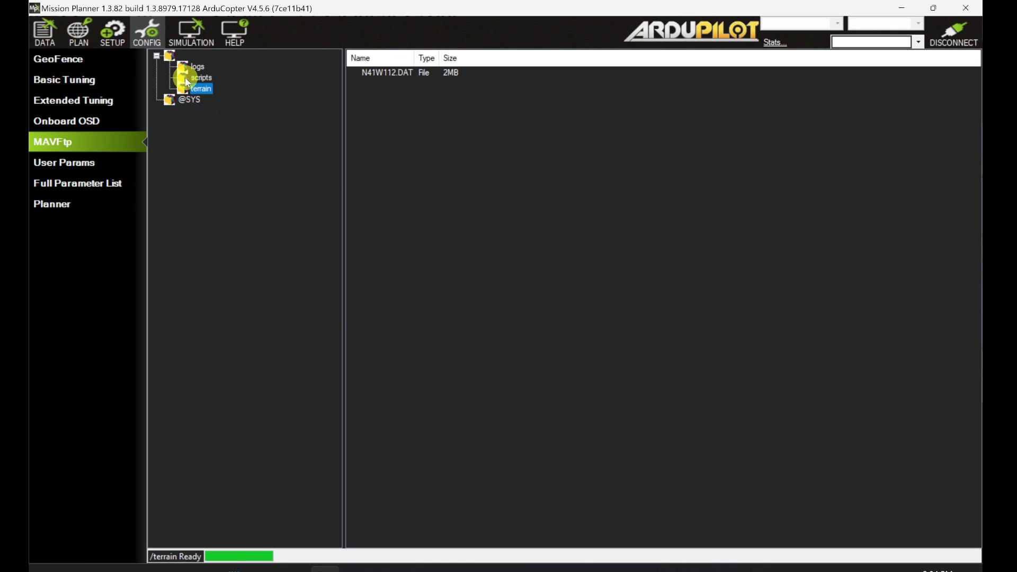
pyautogui.click(185, 77)
pyautogui.rightClick(460, 212)
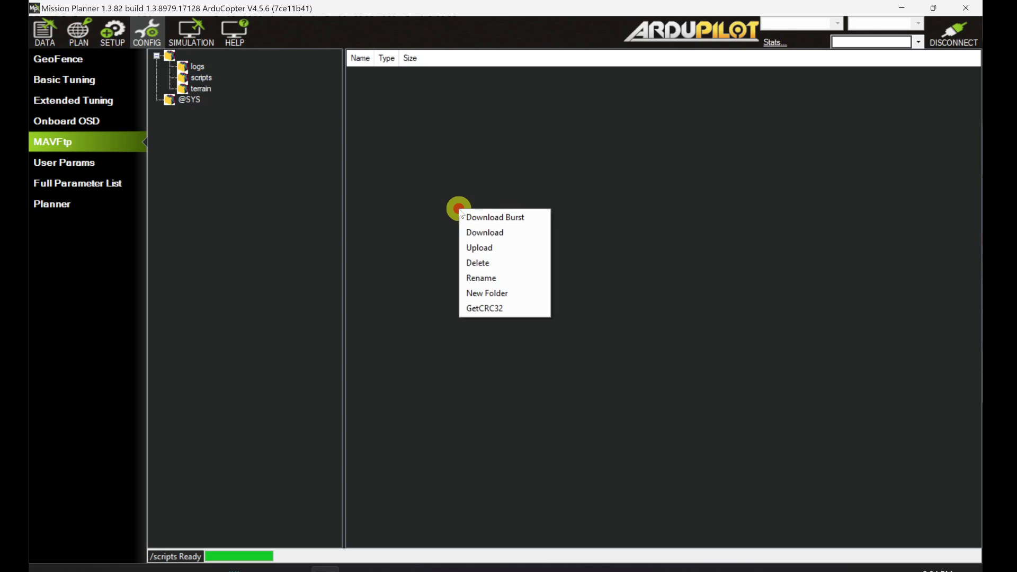
pyautogui.click(509, 244)
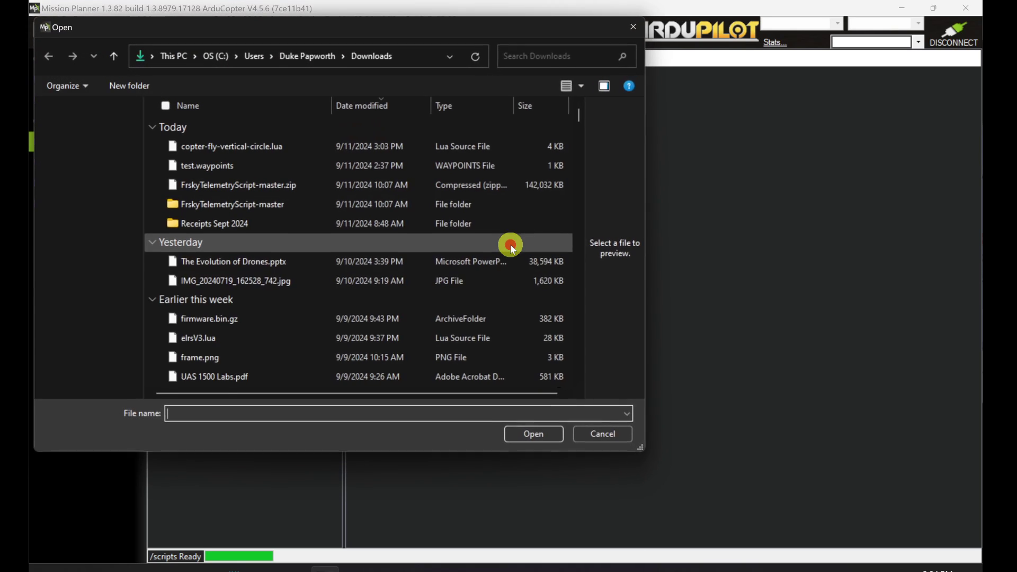
pyautogui.doubleClick(236, 148)
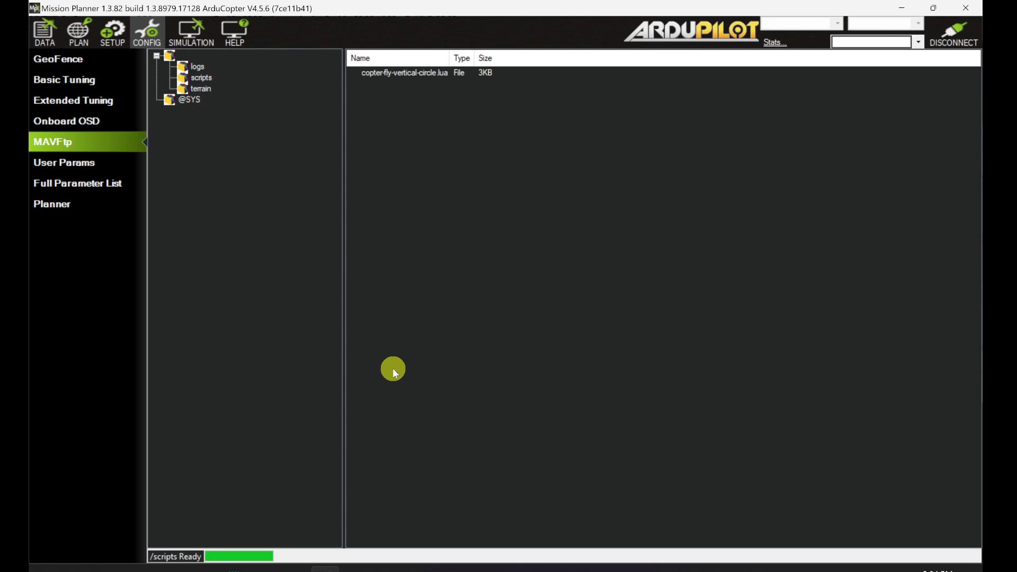
# Step: Switch to the browser, search the web for "ardupilot lua scripting" in a new tab, and open the Copter Lua Scripts documentation
pyautogui.hotkey('alt', 'Tab')
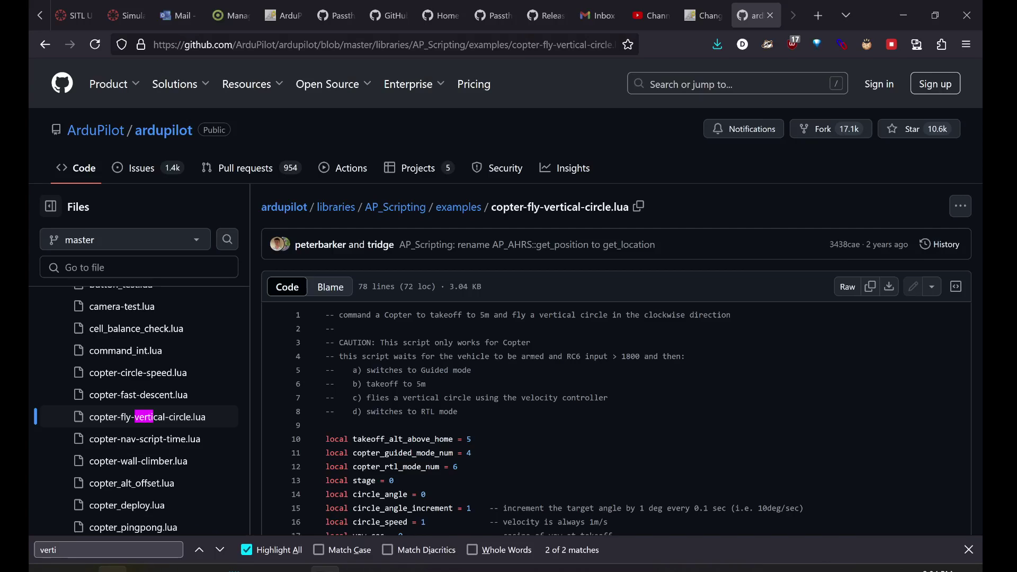
pyautogui.click(812, 25)
pyautogui.write('ardupi')
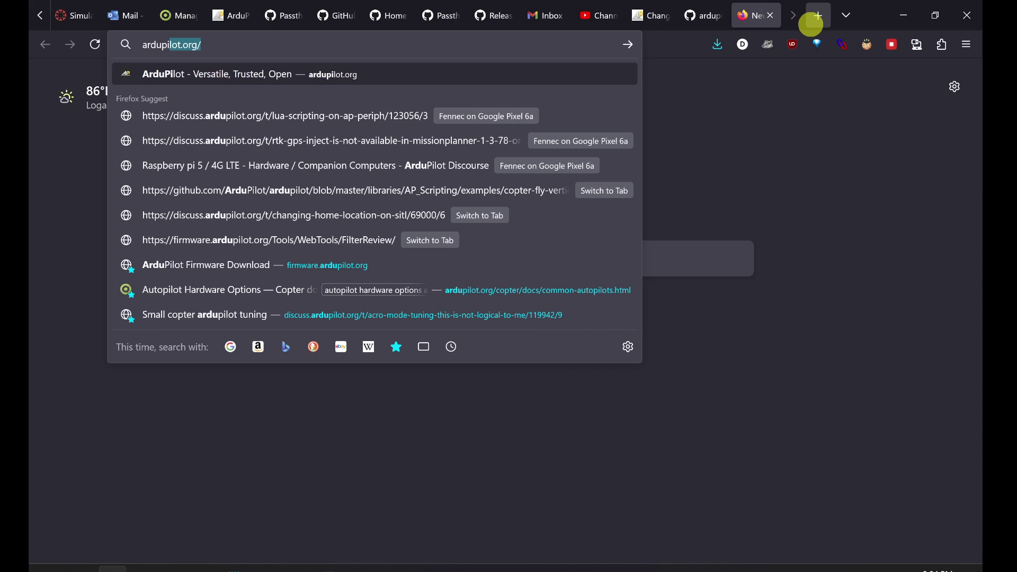
pyautogui.write('lot lua scripting')
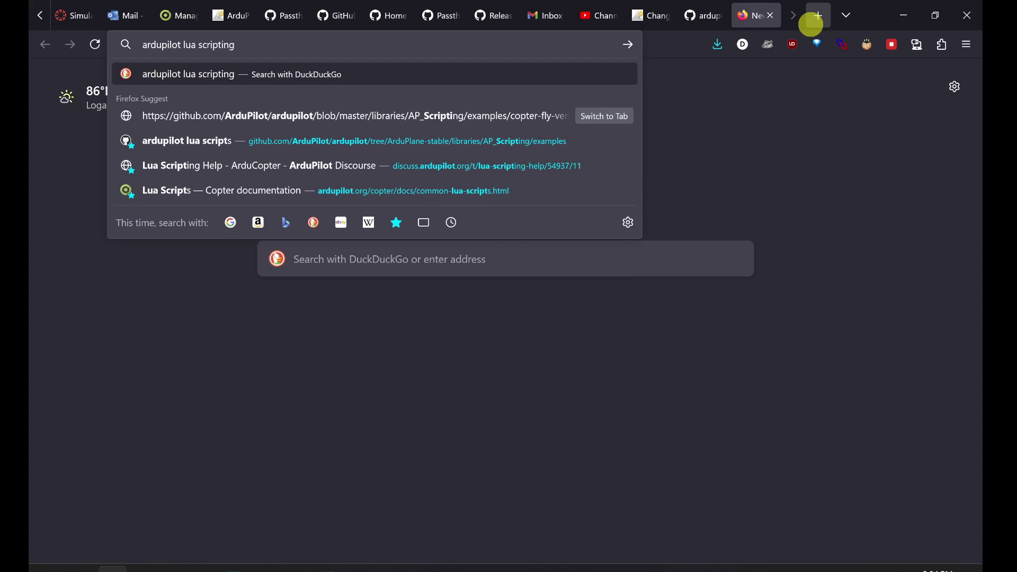
pyautogui.press('Return')
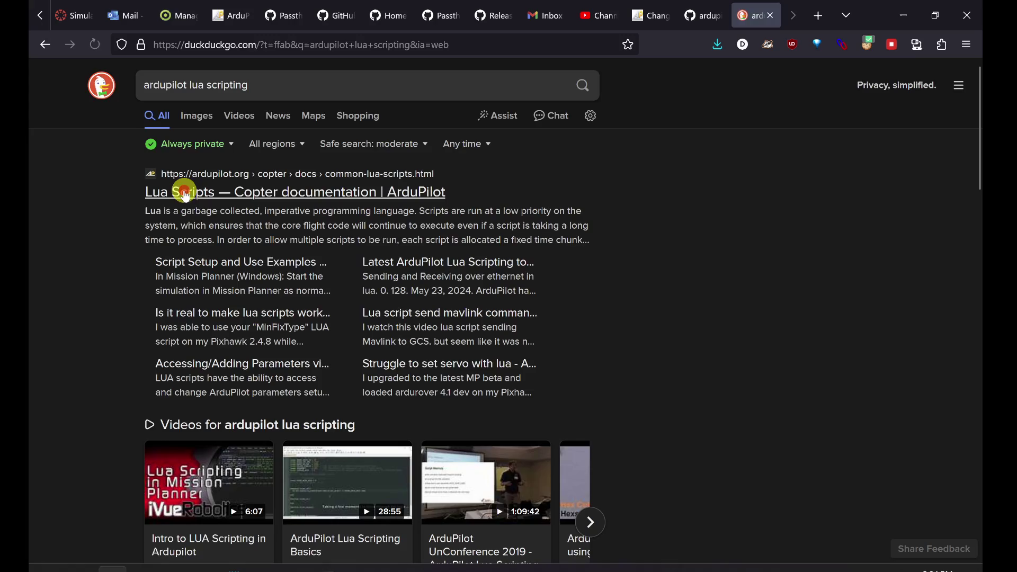
pyautogui.click(184, 191)
# Step: Read the Getting Started section on script uploads, example sources, RC channel options, script loading and memory settings
pyautogui.scroll(-3, 597, 371)
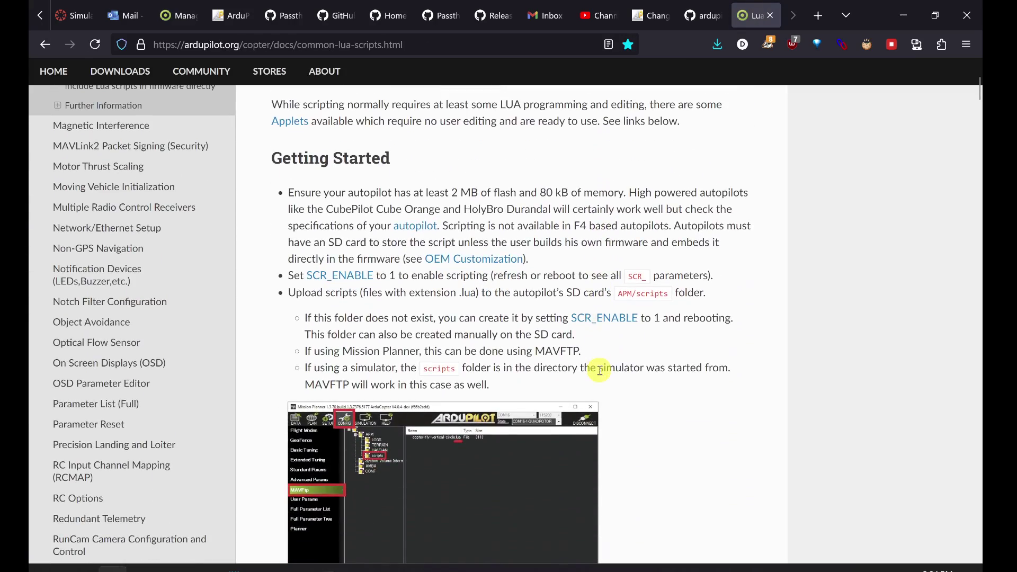
pyautogui.scroll(-6, 447, 337)
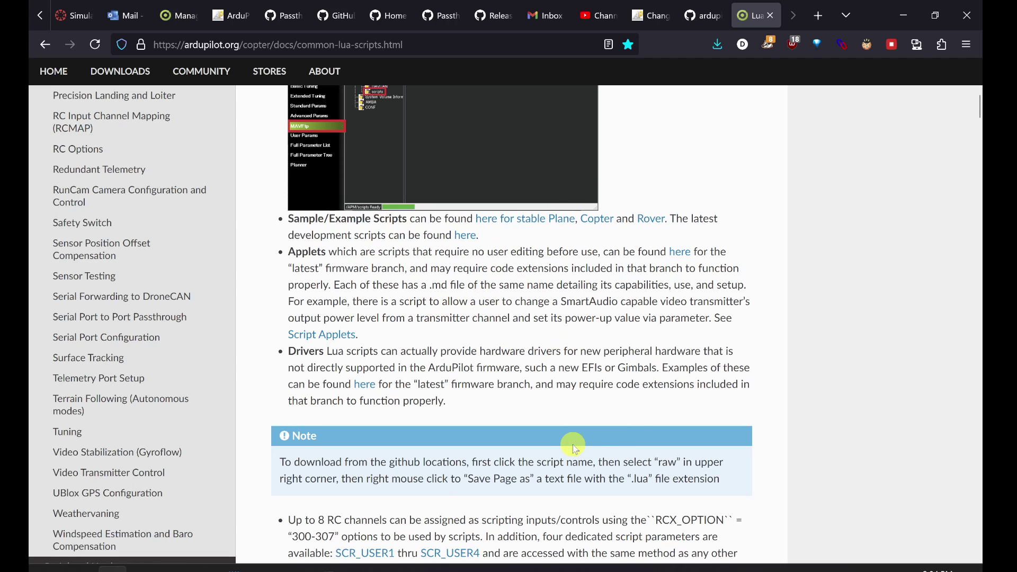
pyautogui.scroll(-1, 575, 449)
pyautogui.scroll(-3, 501, 372)
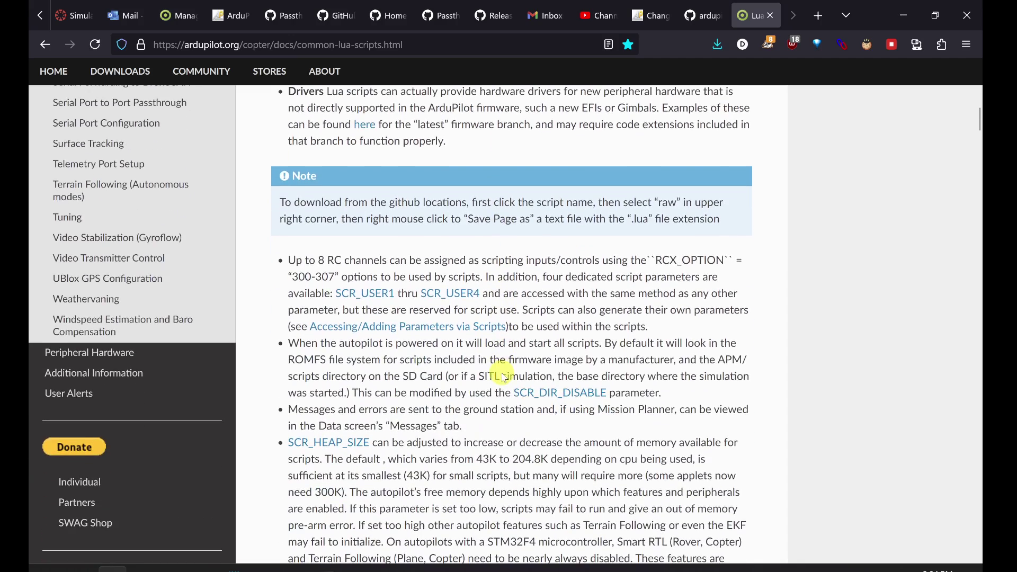
pyautogui.scroll(-2, 479, 508)
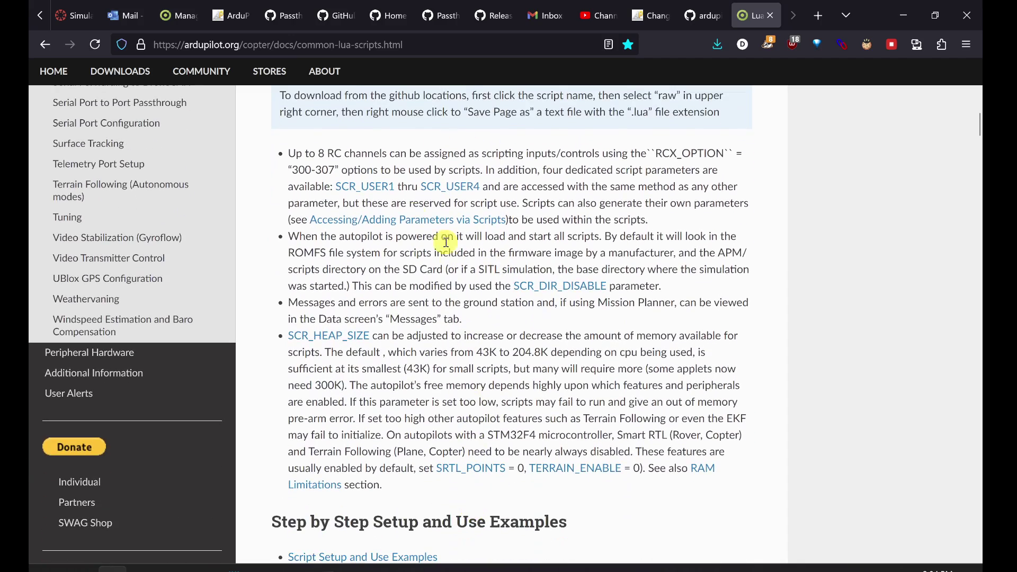
# Step: Read the documentation on what scripts can do, the sample script, and script crashes and errors
pyautogui.scroll(-4, 464, 445)
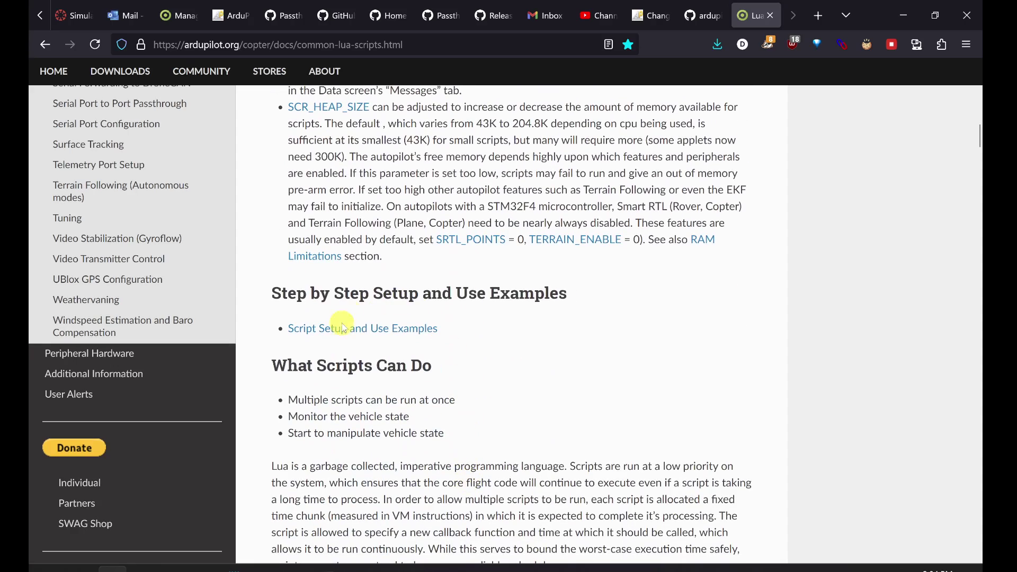
pyautogui.scroll(-3, 490, 452)
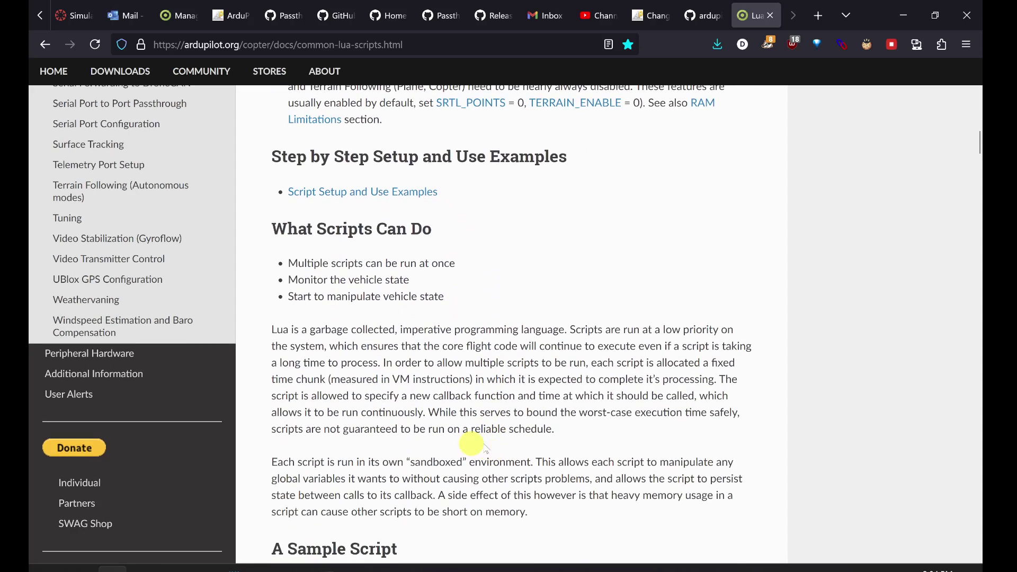
pyautogui.moveTo(316, 262); pyautogui.dragTo(431, 302)
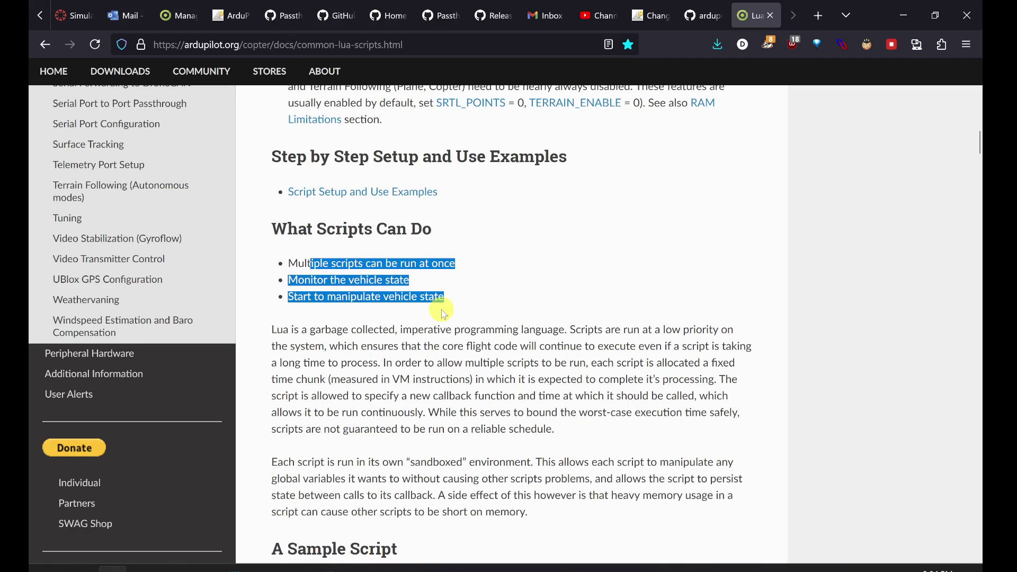
pyautogui.click(465, 326)
pyautogui.scroll(-2, 404, 377)
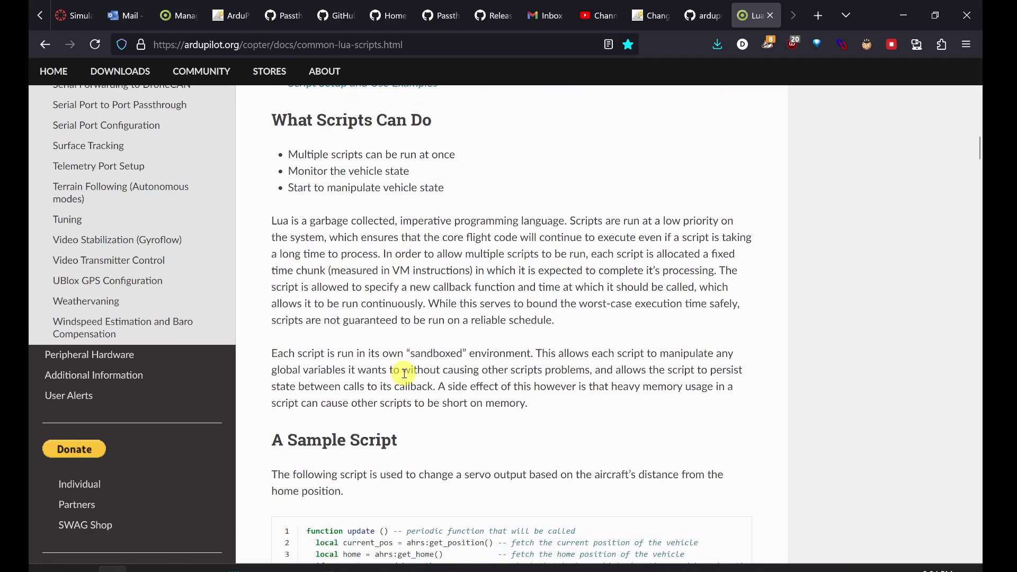
pyautogui.scroll(-5, 404, 377)
pyautogui.scroll(-9, 392, 413)
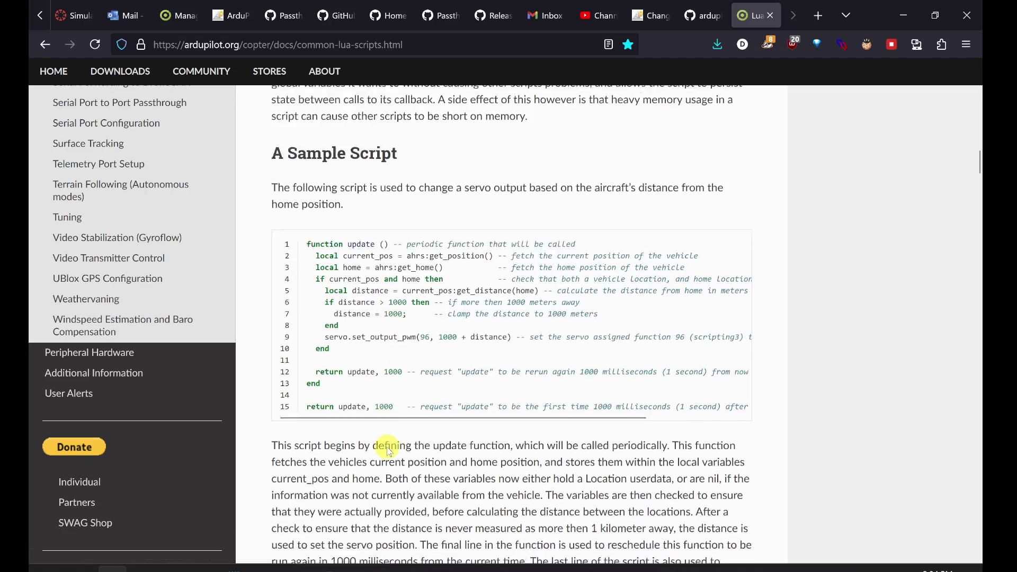
pyautogui.scroll(-3, 388, 447)
pyautogui.scroll(4, 386, 446)
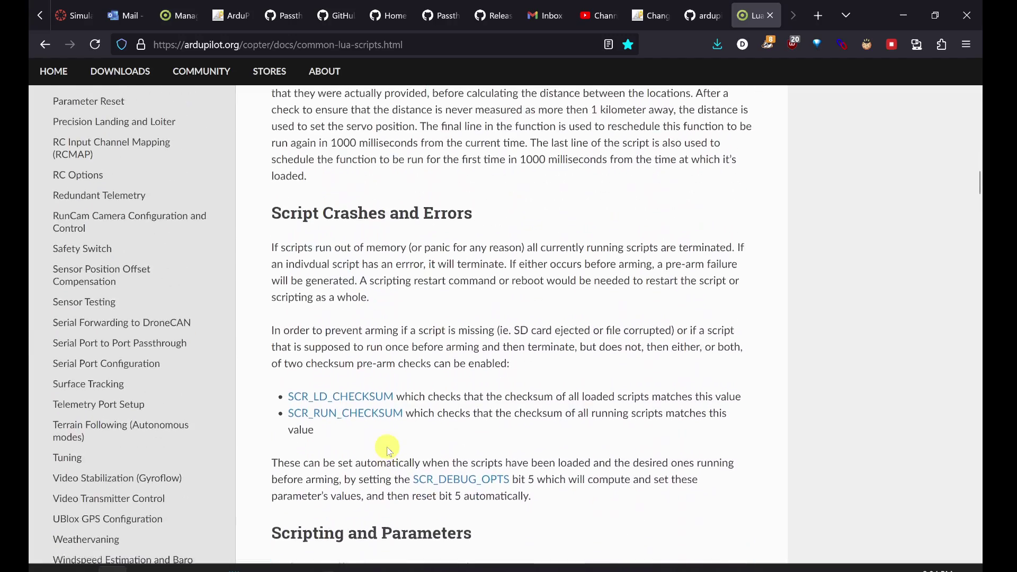
# Step: Skim the Scripting and Parameters and API Documentation sections, and return to the scripting basics near the page's beginning
pyautogui.scroll(-11, 453, 395)
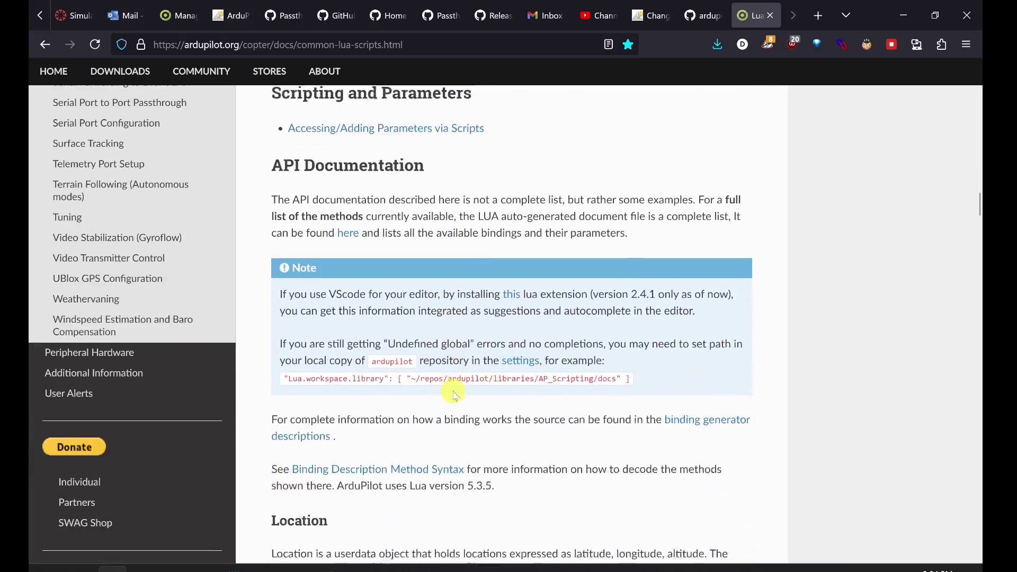
pyautogui.scroll(9, 454, 394)
pyautogui.scroll(20, 454, 395)
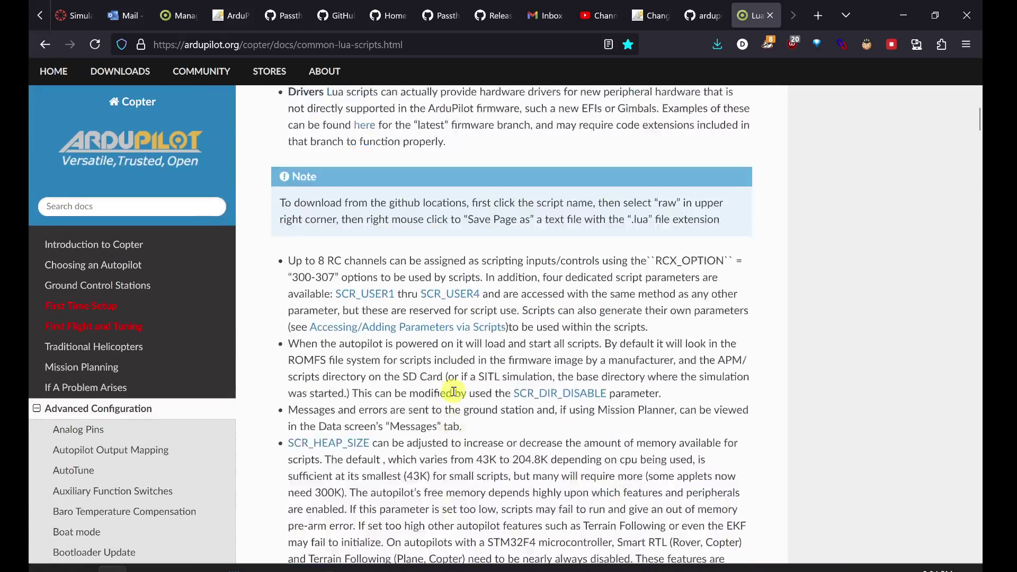
# Step: Return to the script's GitHub page and view the downloaded copter-fly-vertical-circle.lua in Visual Studio Code, minimizing the editor when done
pyautogui.click(703, 15)
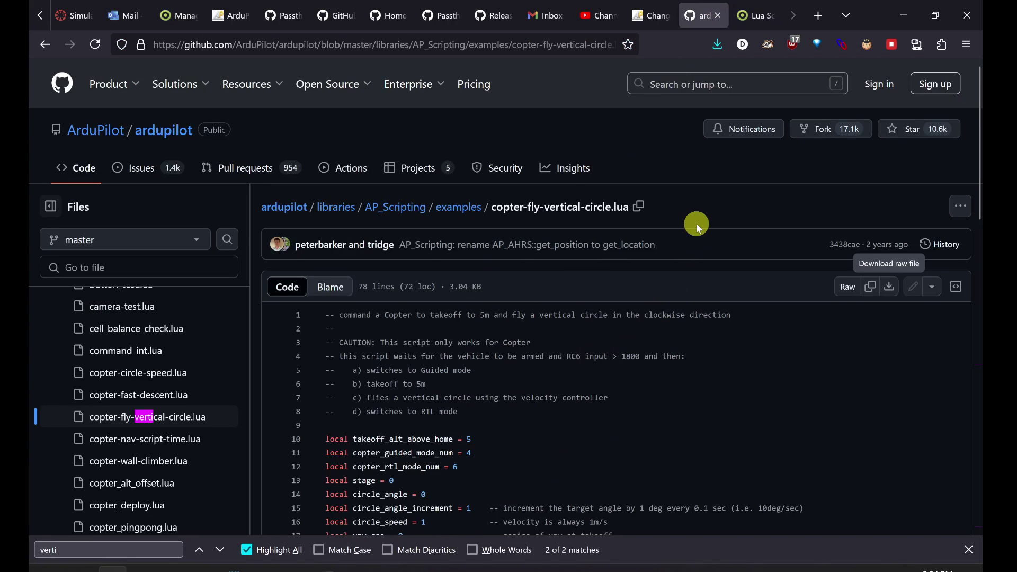
pyautogui.scroll(-3, 695, 224)
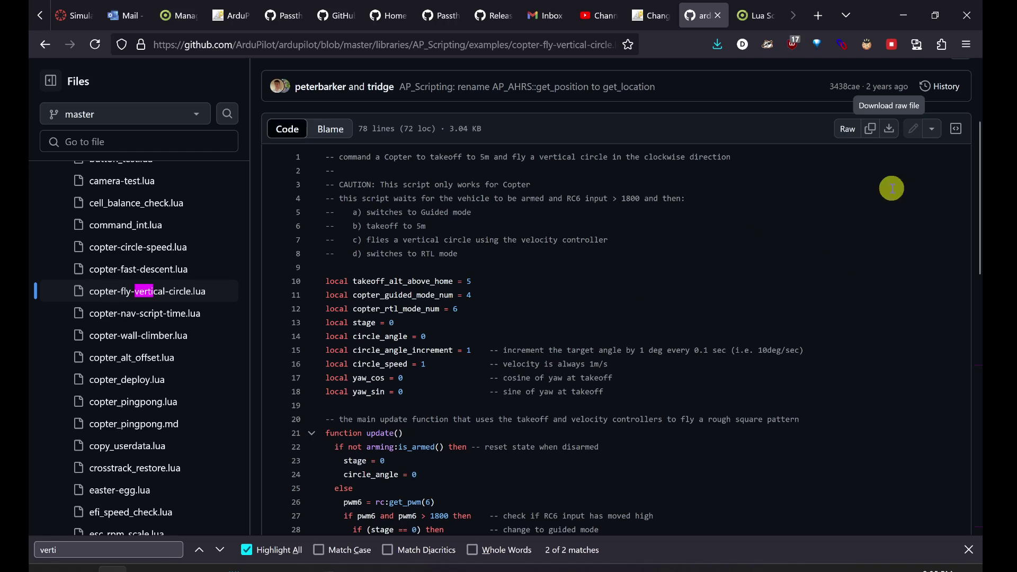
pyautogui.click(717, 44)
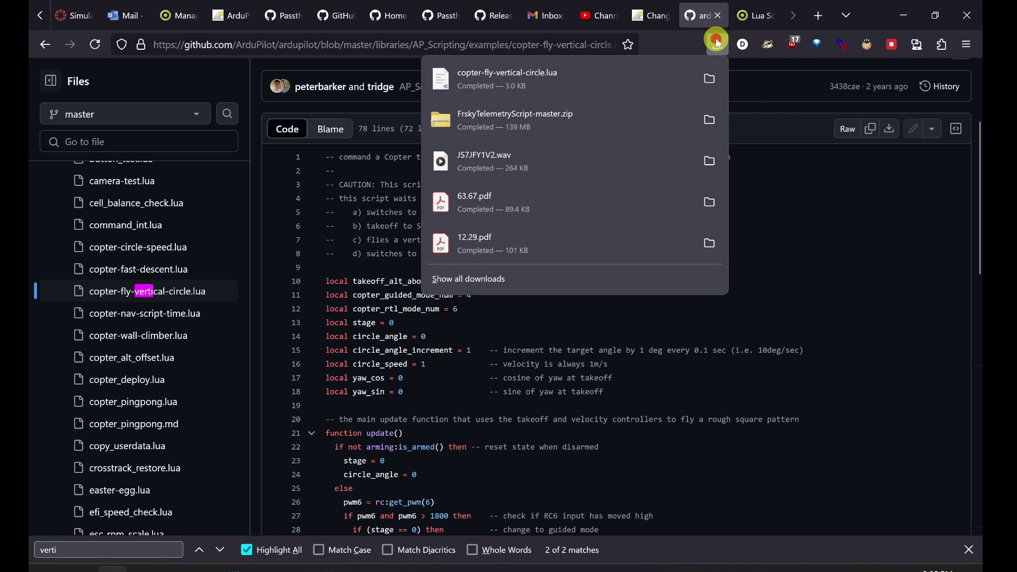
pyautogui.click(582, 77)
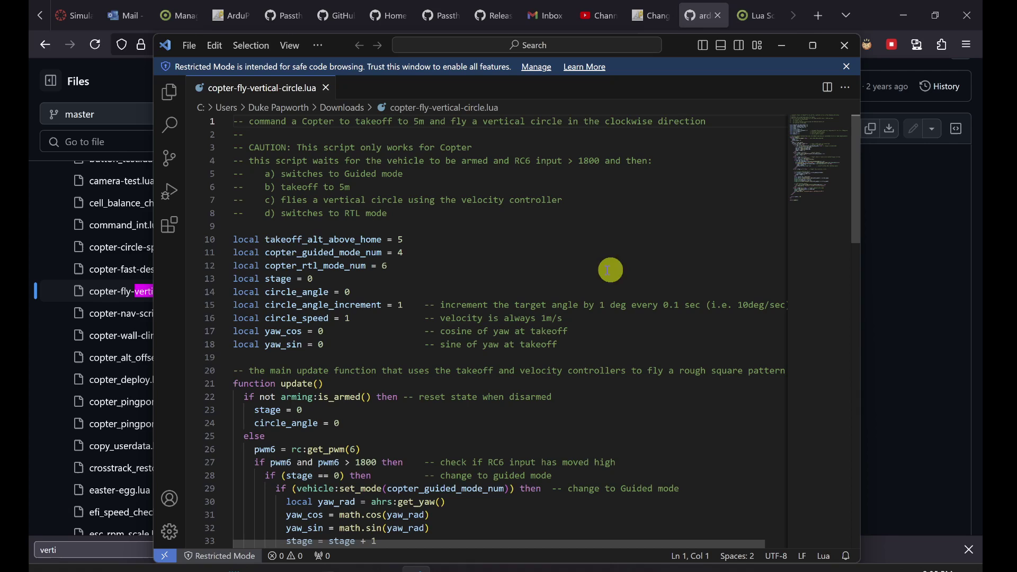
pyautogui.click(785, 46)
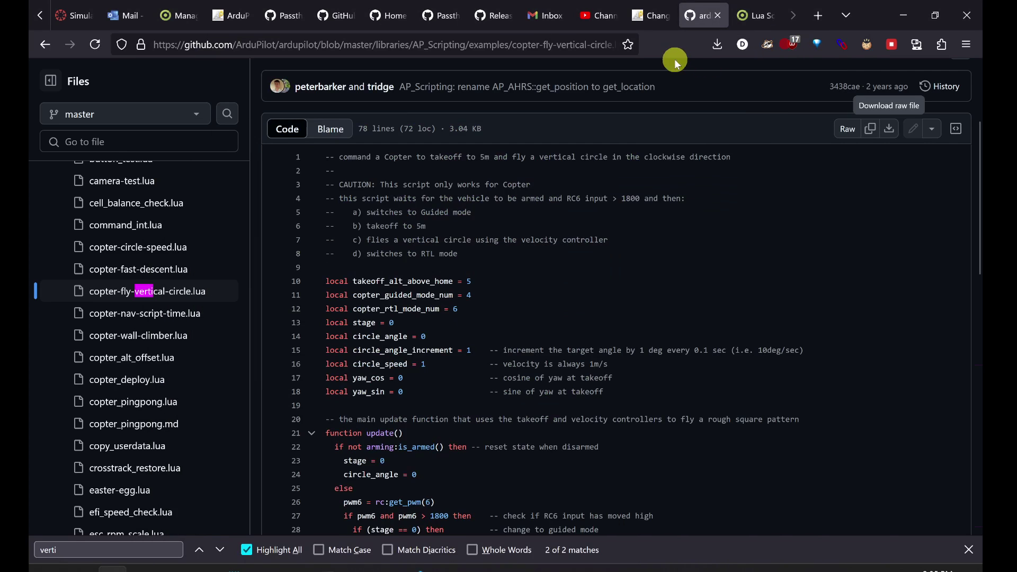
# Step: Show the downloaded copter-fly-vertical-circle.lua in its Downloads folder from the browser's download list
pyautogui.click(721, 48)
pyautogui.rightClick(604, 82)
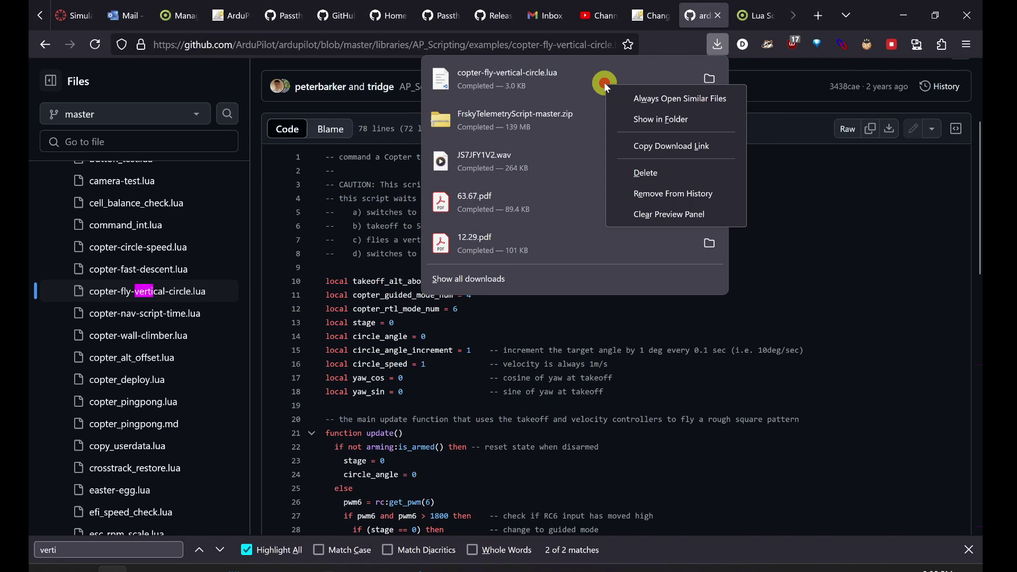
pyautogui.click(623, 78)
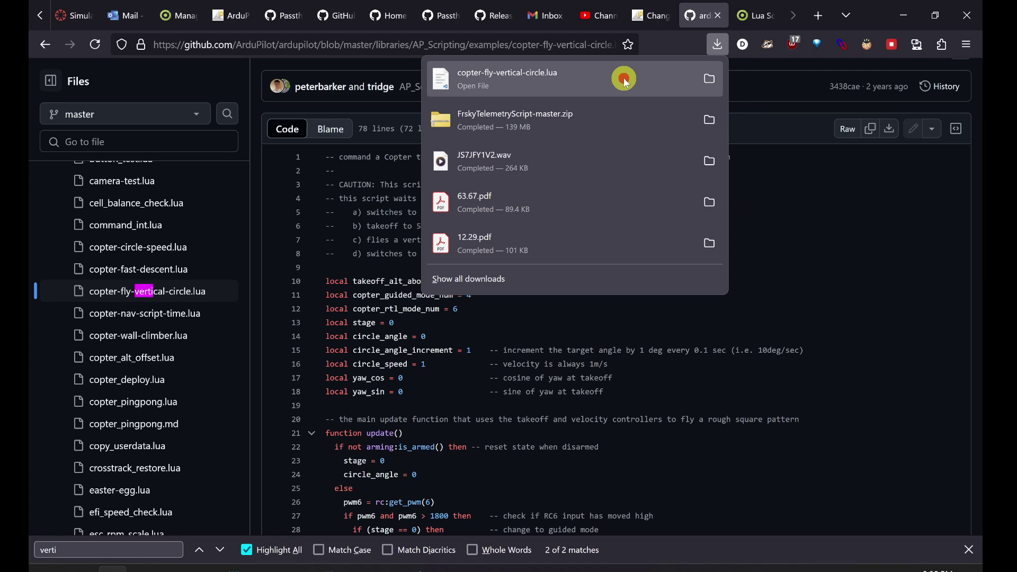
pyautogui.click(710, 79)
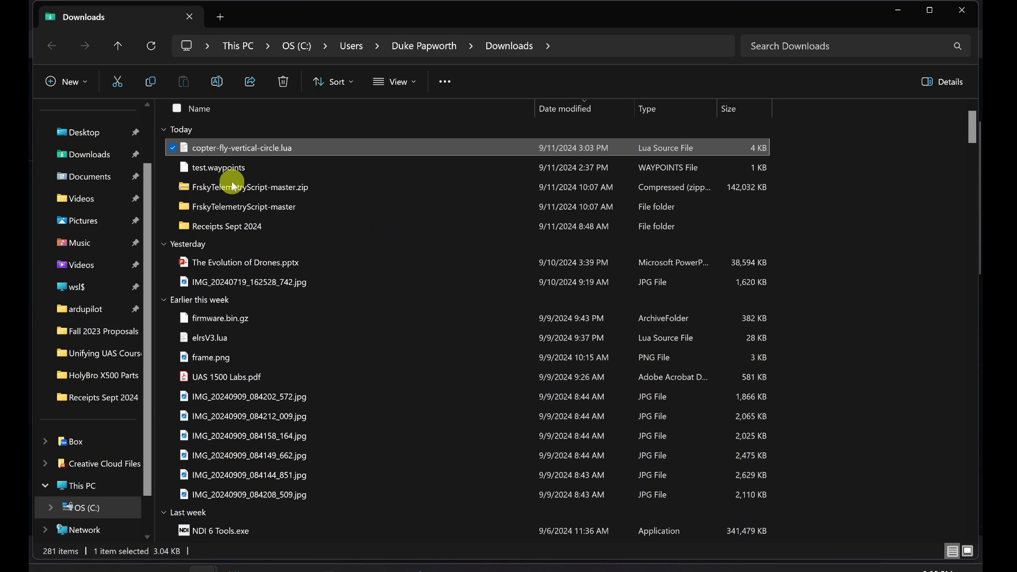
# Step: Open copter-fly-vertical-circle.lua with Notepad just once
pyautogui.rightClick(276, 150)
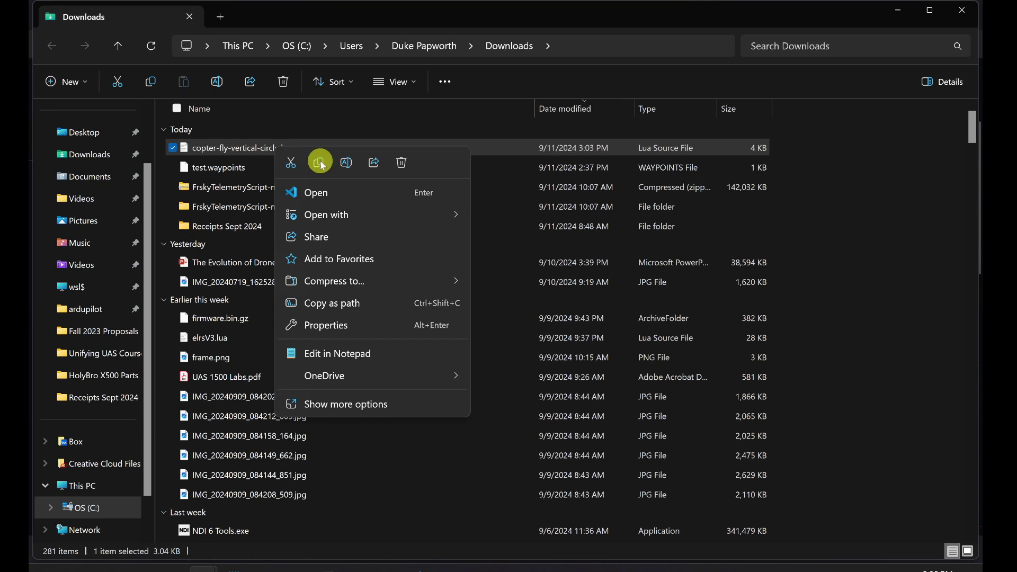
pyautogui.moveTo(353, 214)
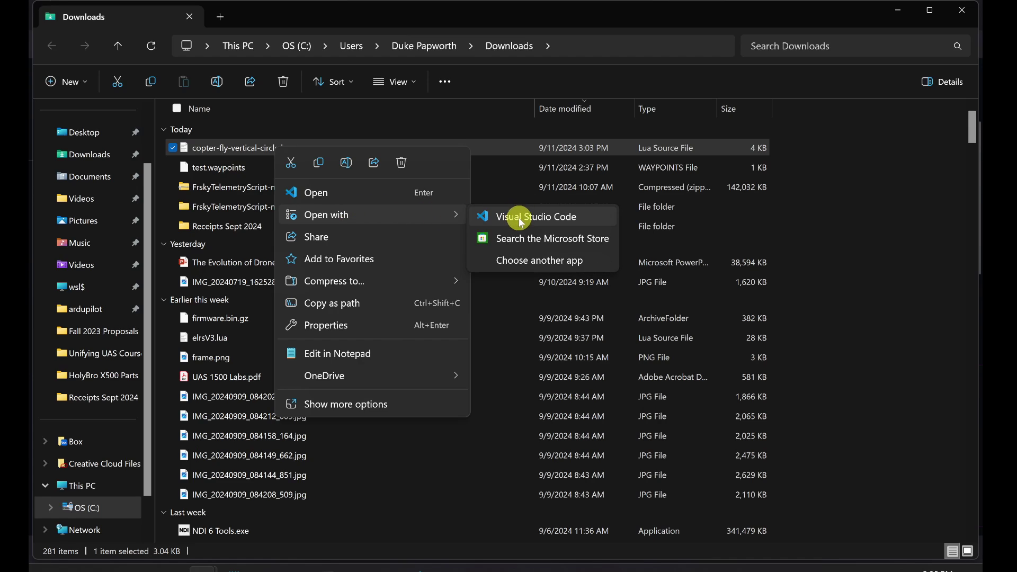
pyautogui.click(523, 260)
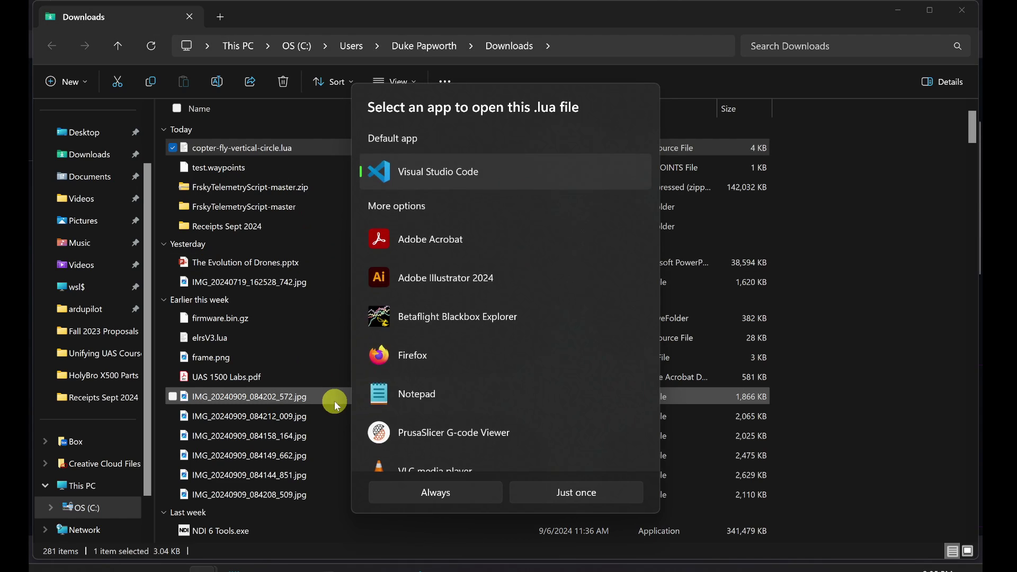
pyautogui.click(412, 408)
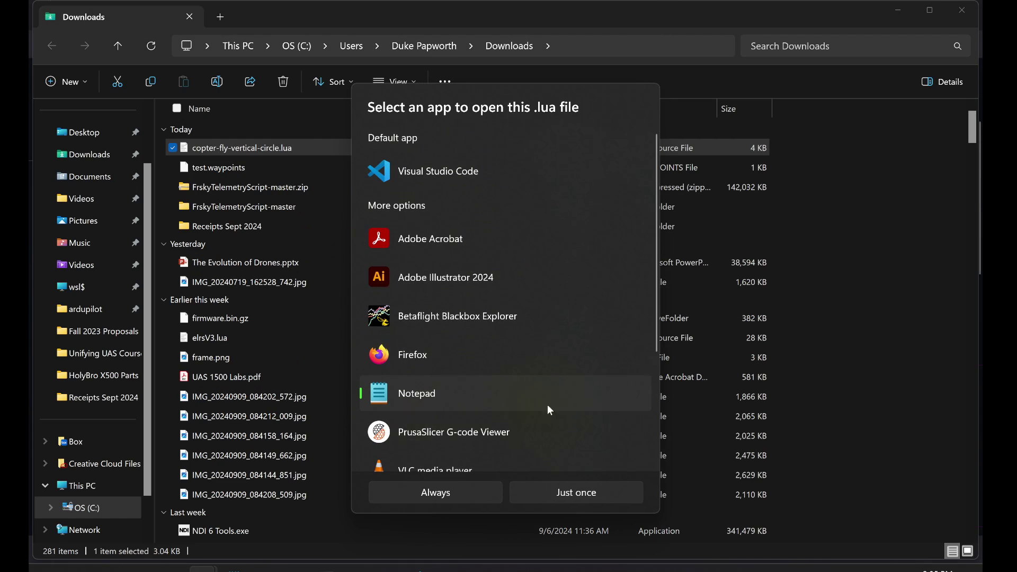
pyautogui.click(544, 491)
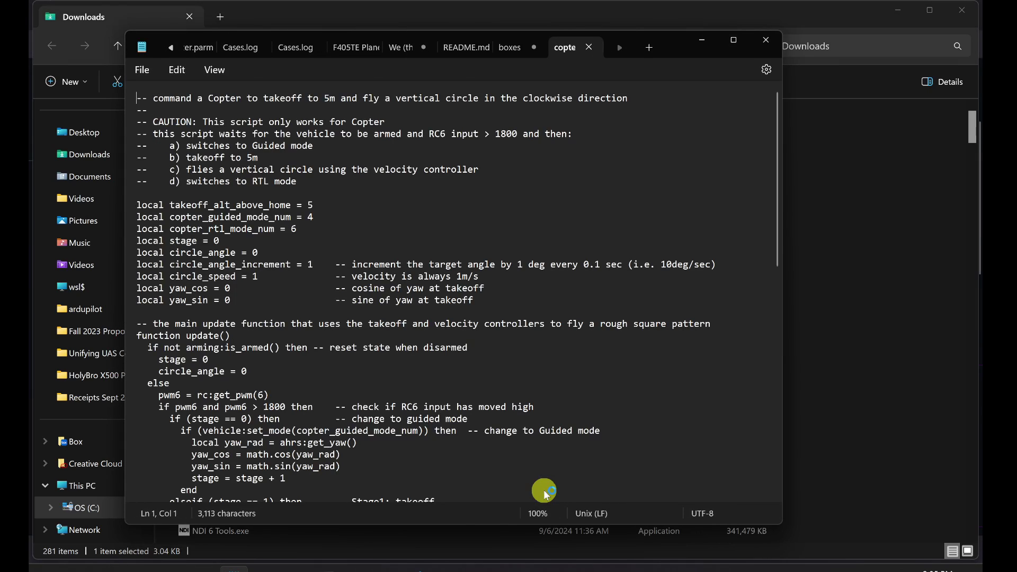
# Step: Skim the script's code in Notepad and compare it with the same file in Visual Studio Code
pyautogui.scroll(-5, 377, 270)
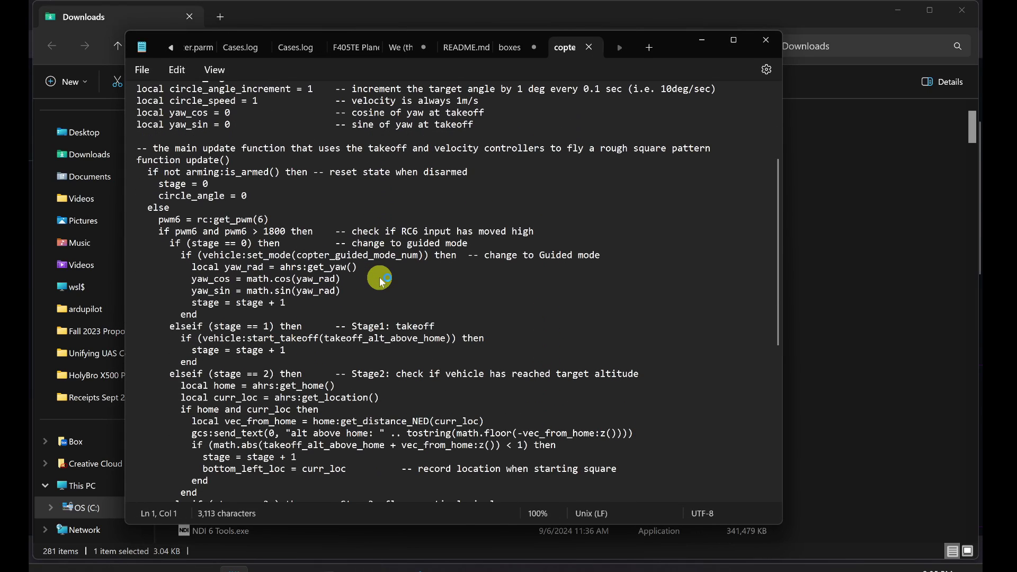
pyautogui.scroll(5, 380, 281)
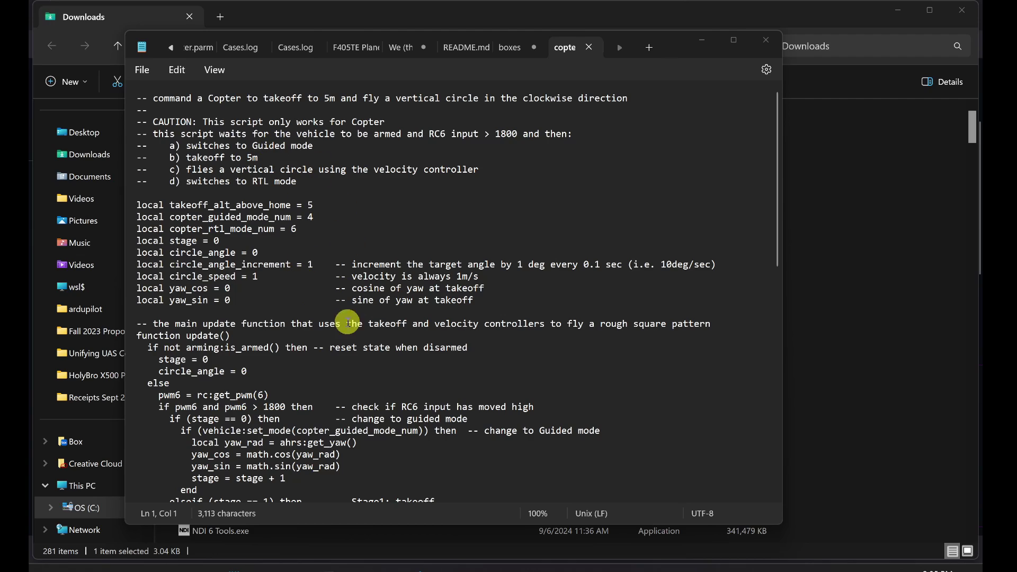
pyautogui.click(416, 569)
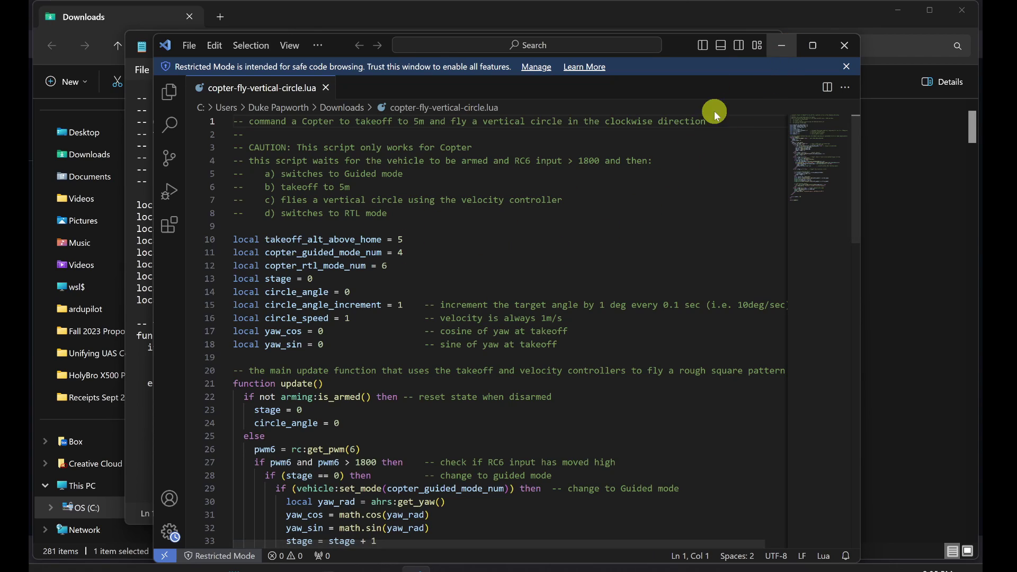
# Step: Return to the script's GitHub page and read its header comments on purpose, vehicle caution and RC6 trigger condition
pyautogui.hotkey('alt', 'Tab')
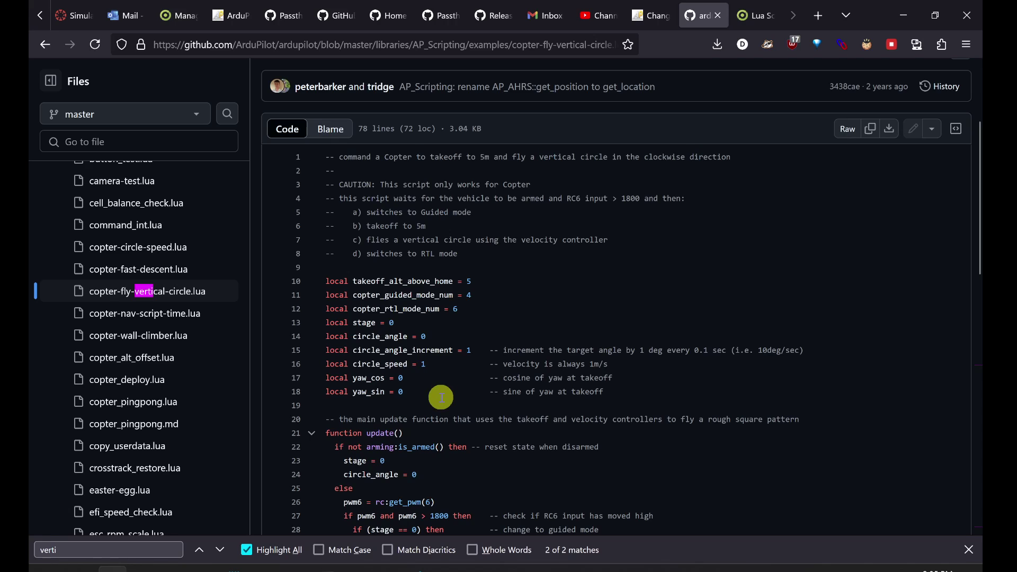
pyautogui.scroll(1, 441, 397)
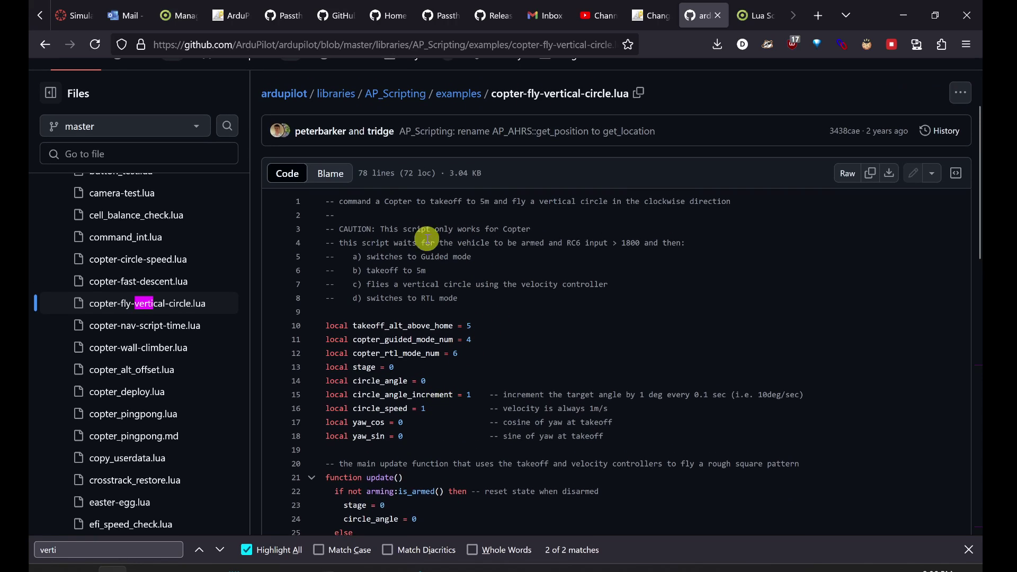
pyautogui.moveTo(340, 202); pyautogui.dragTo(638, 207)
pyautogui.click(514, 227)
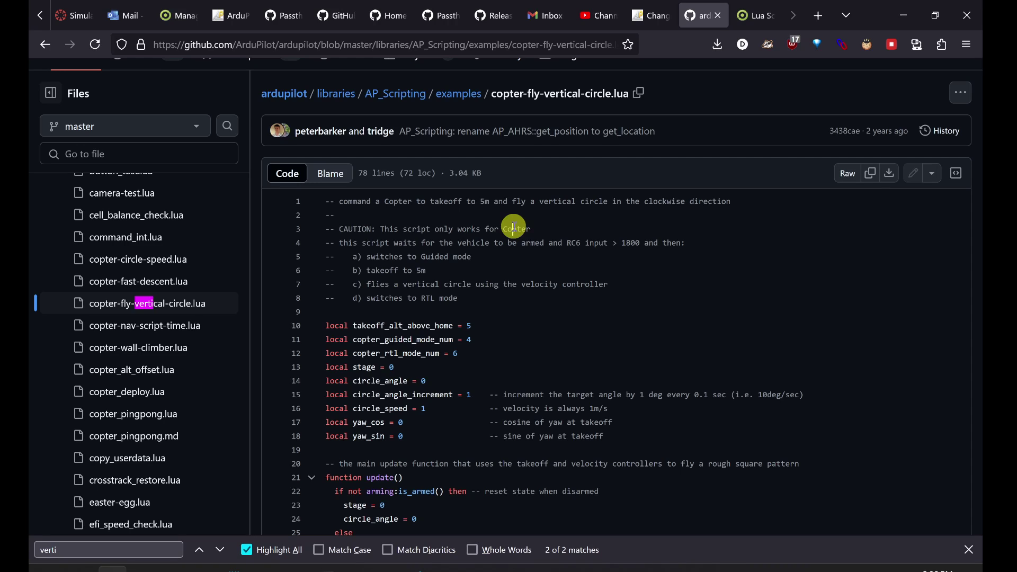
pyautogui.moveTo(404, 229); pyautogui.dragTo(533, 227)
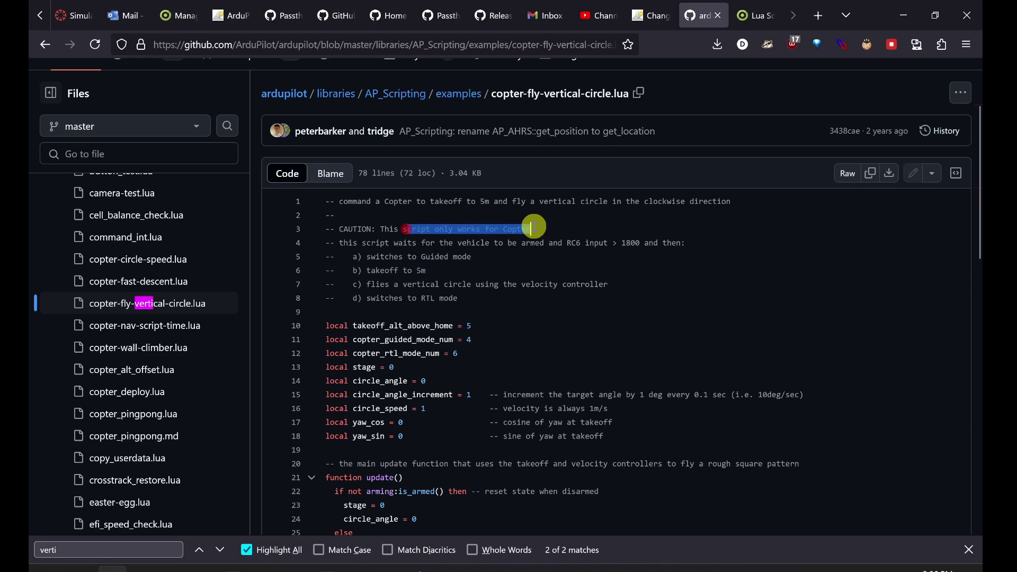
pyautogui.click(538, 230)
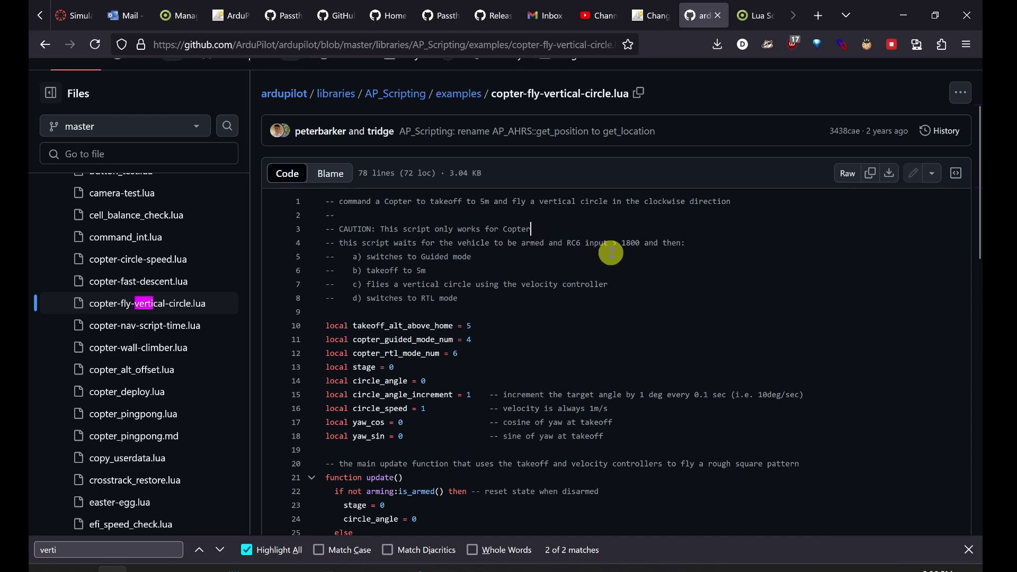
pyautogui.moveTo(567, 244); pyautogui.dragTo(666, 251)
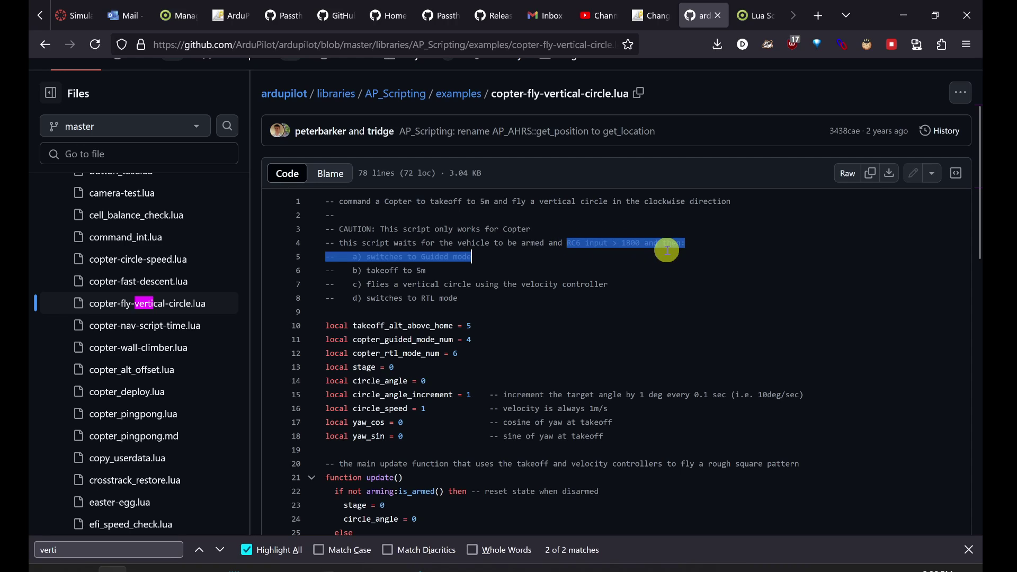
pyautogui.click(545, 245)
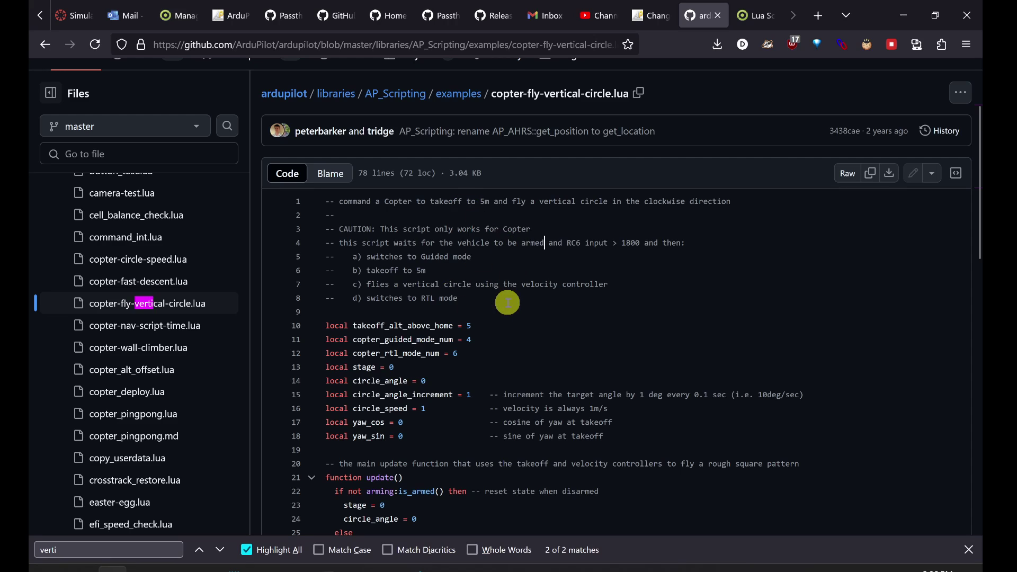
# Step: Read through the script's local variables and the stages of its update function down to the final return line
pyautogui.scroll(-3, 507, 303)
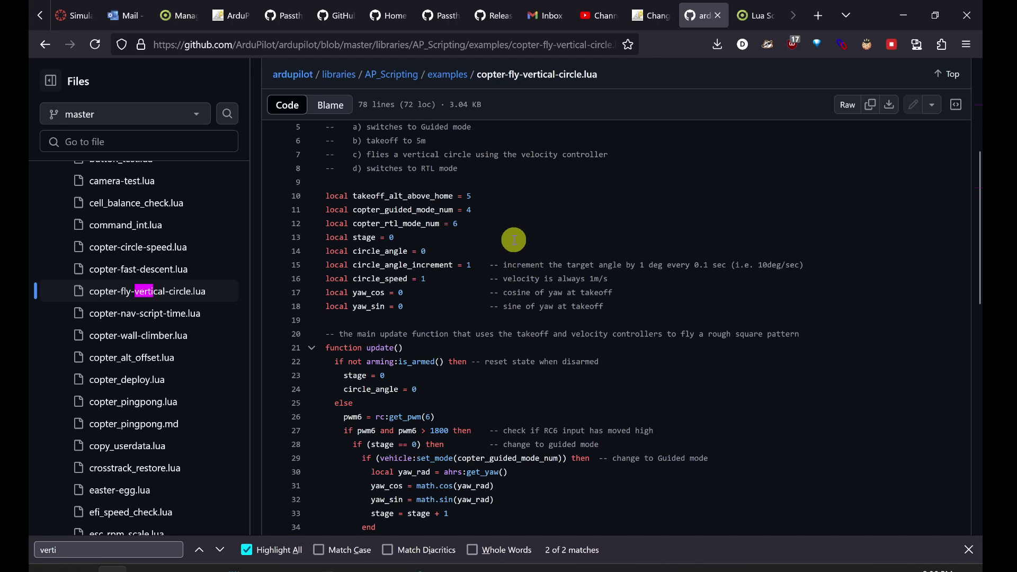
pyautogui.scroll(-4, 509, 333)
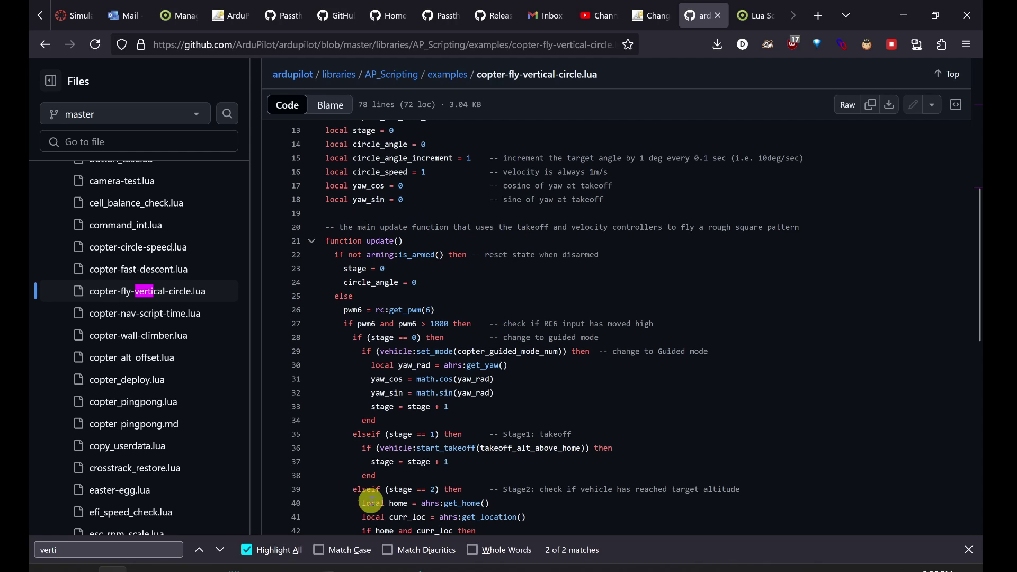
pyautogui.scroll(-12, 594, 349)
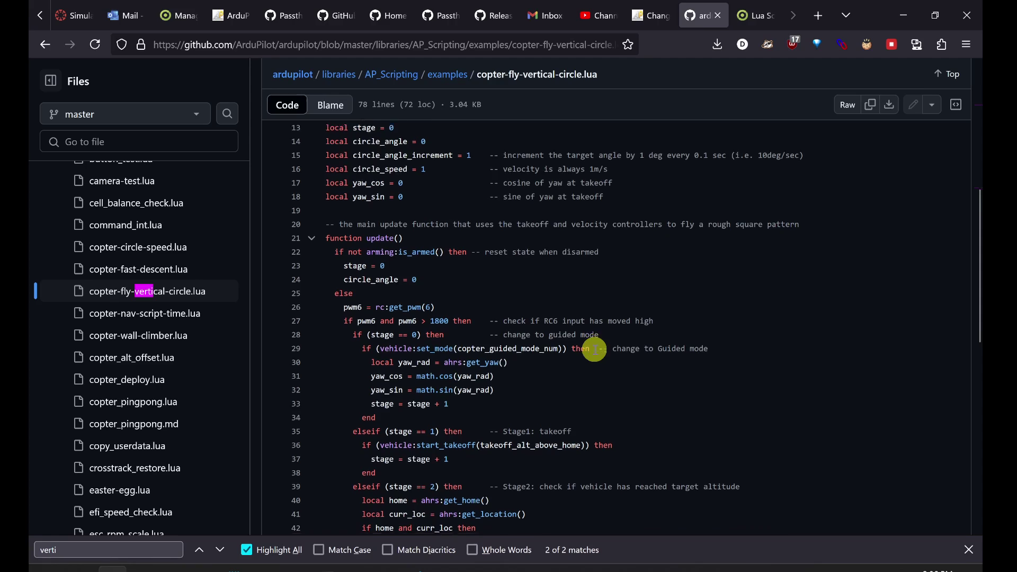
pyautogui.scroll(-2, 594, 349)
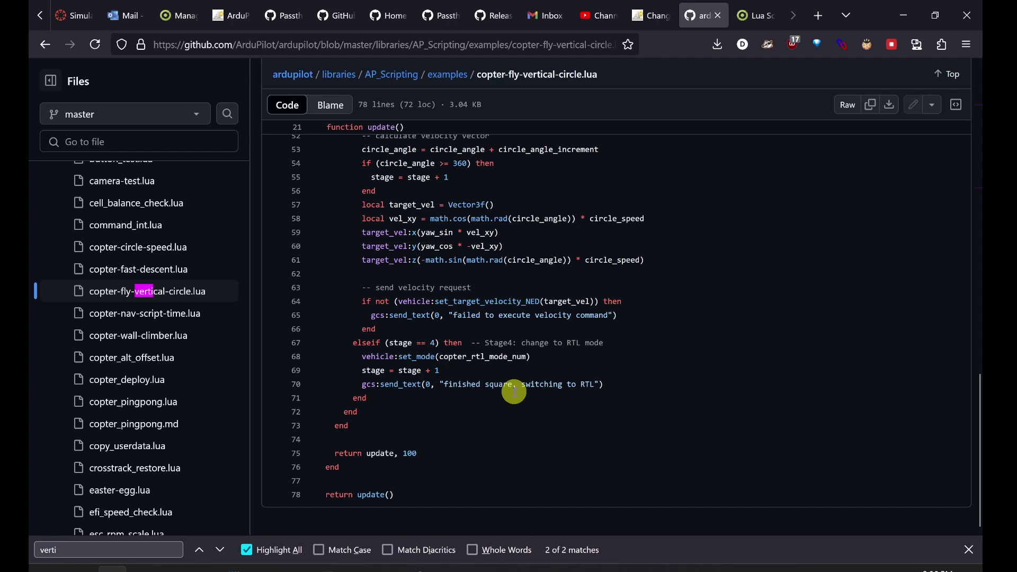
pyautogui.scroll(15, 514, 392)
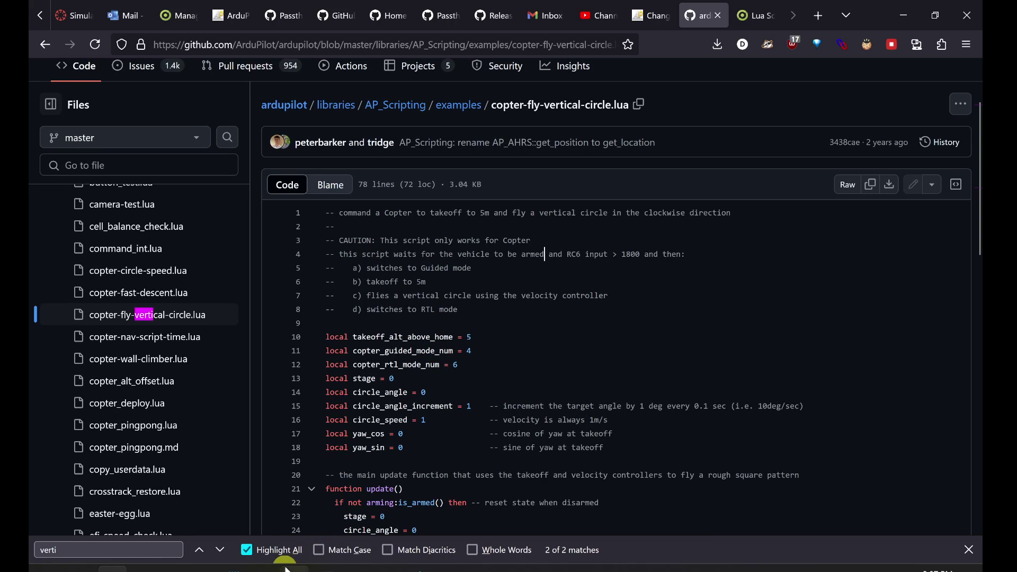
# Step: Switch to Mission Planner and open the flight data screen
pyautogui.moveTo(264, 568)
pyautogui.click(113, 569)
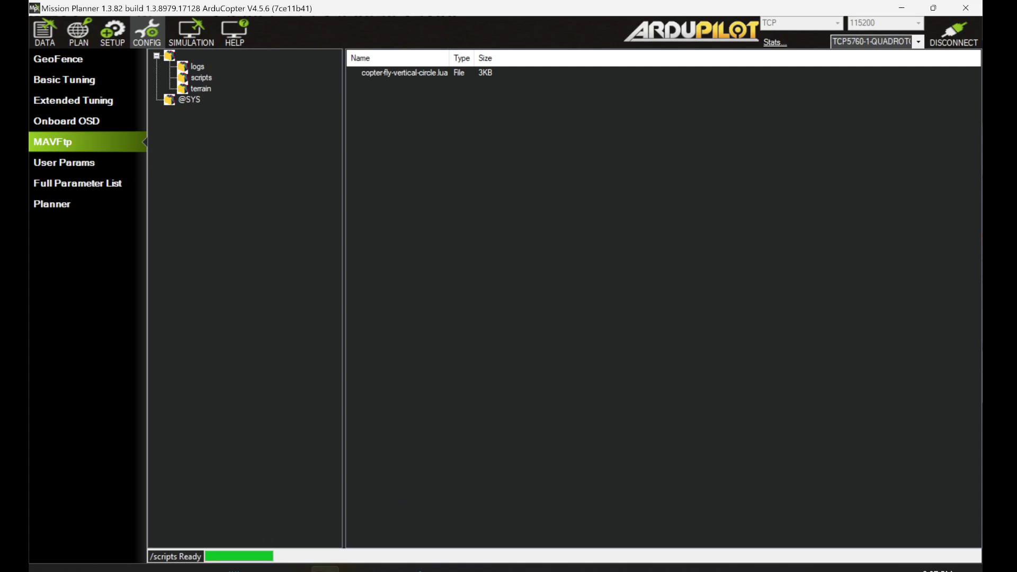
pyautogui.click(45, 32)
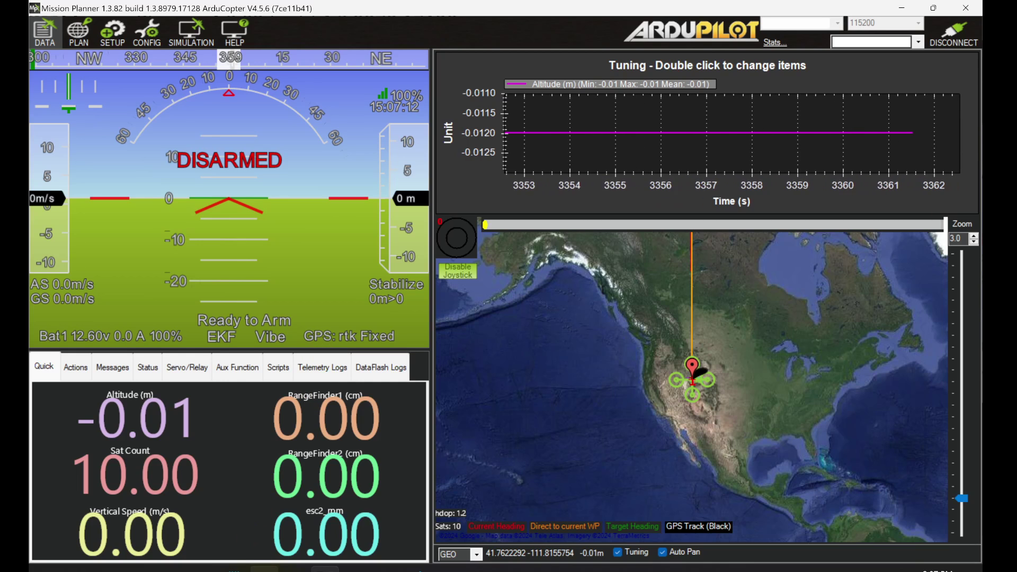
# Step: Switch to OBS, show the Video Capture Device source and hide Display Capture 2
pyautogui.click(265, 567)
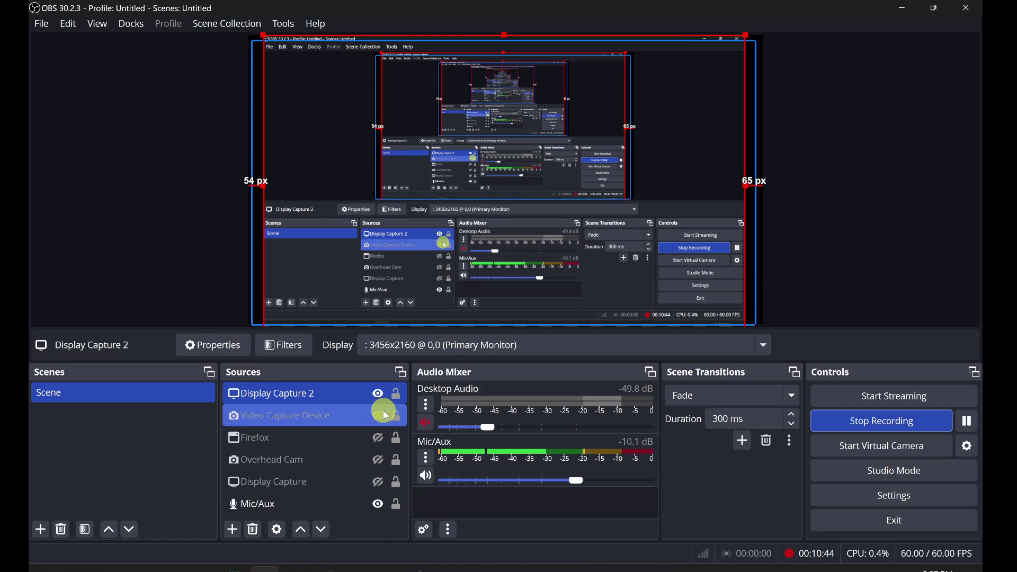
pyautogui.click(384, 416)
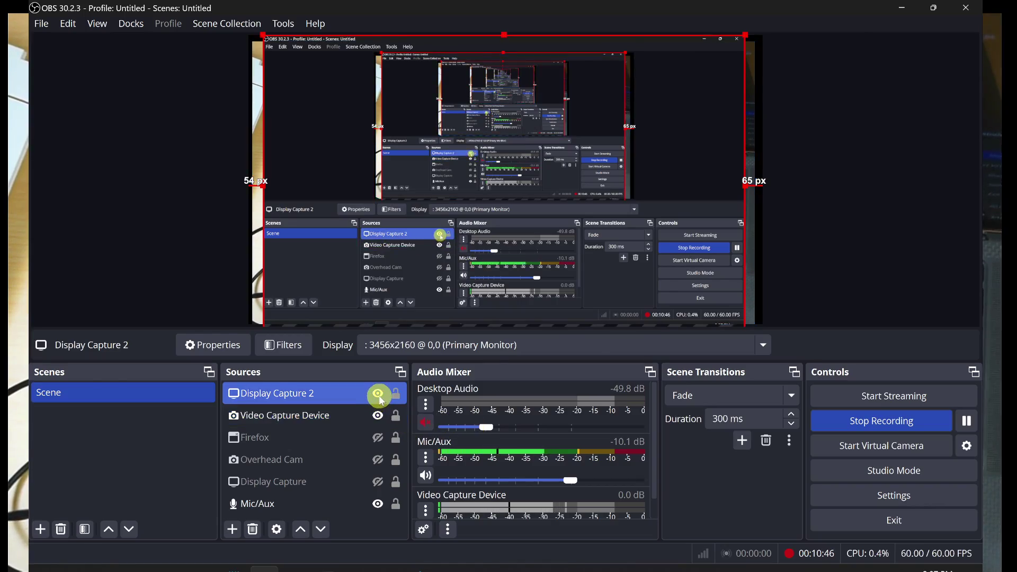
pyautogui.click(378, 394)
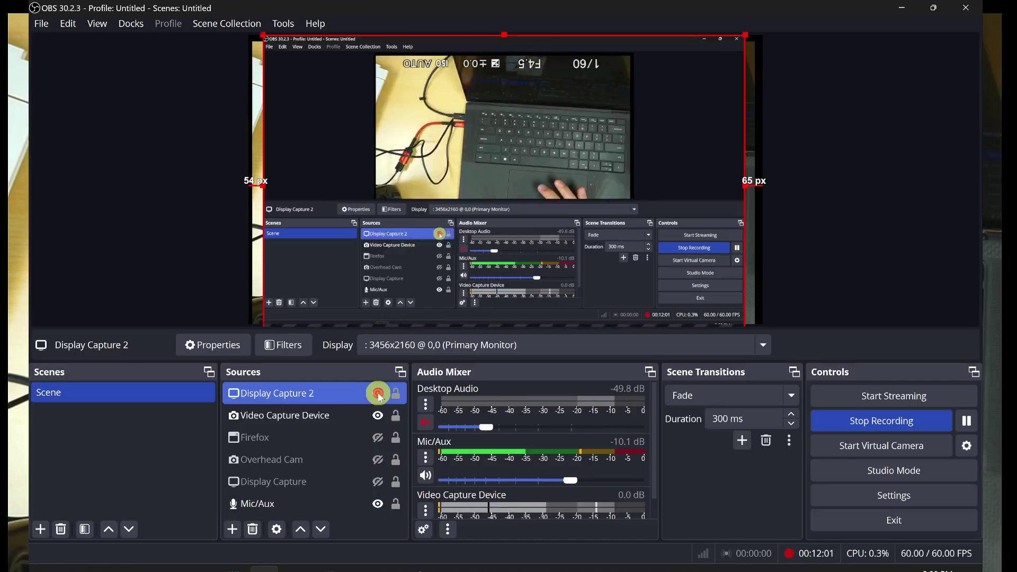
# Step: Hide the Video Capture Device source in OBS and switch to Mission Planner
pyautogui.click(377, 415)
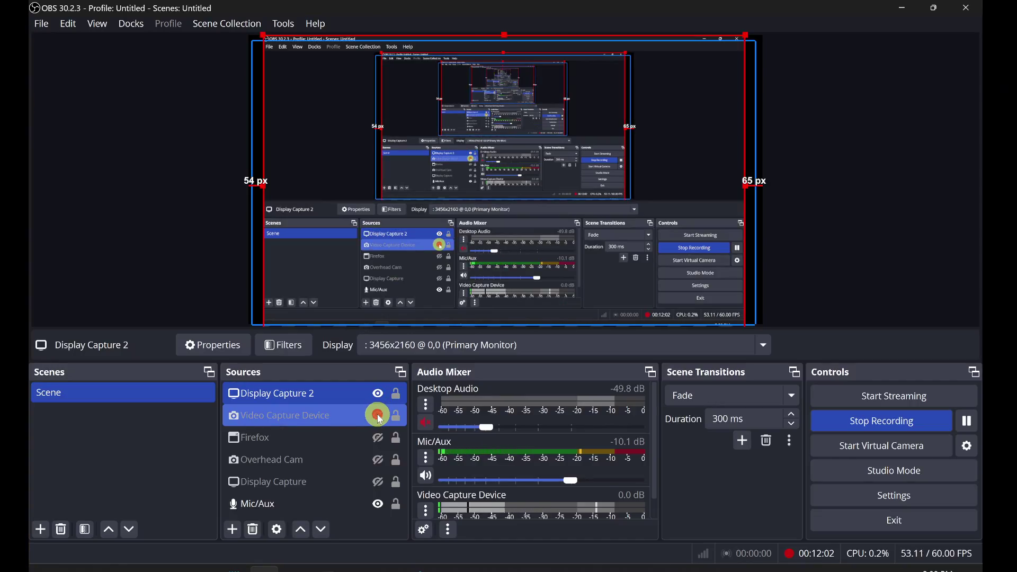
pyautogui.click(323, 474)
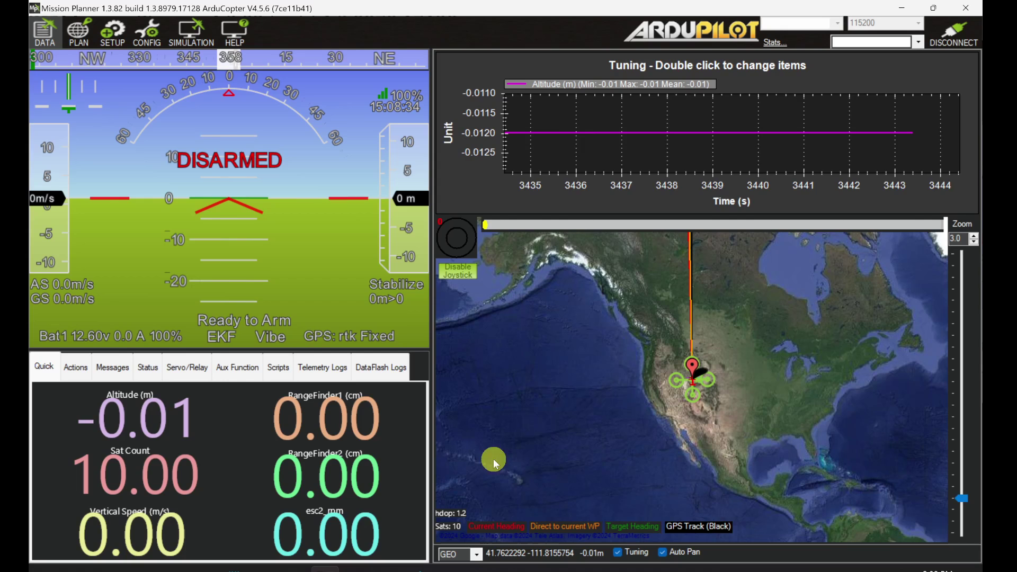
# Step: Reassign RC 6 by auto-detecting its axis on the RM TX16S Joystick and save the joystick configuration
pyautogui.click(76, 368)
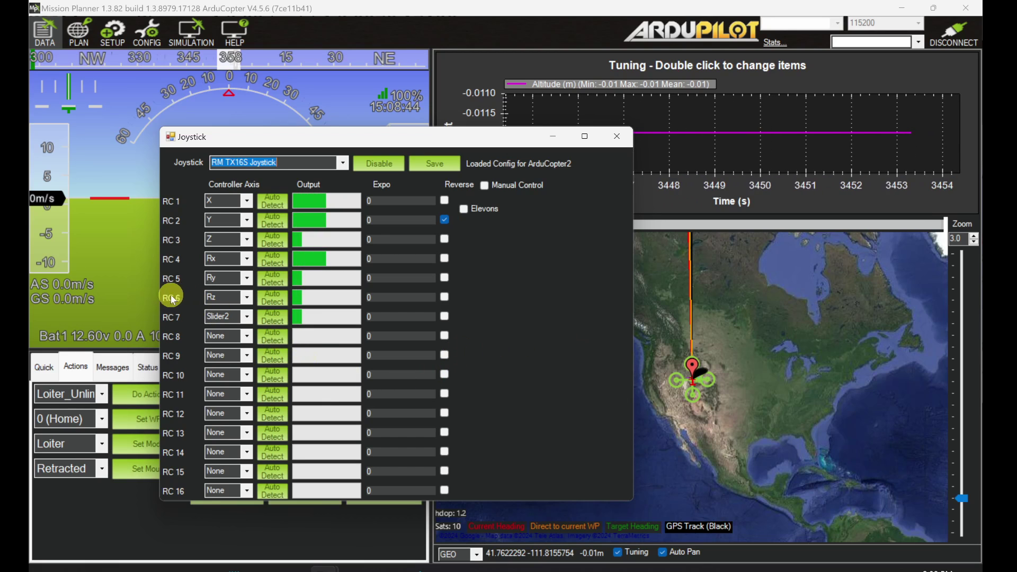
pyautogui.click(280, 304)
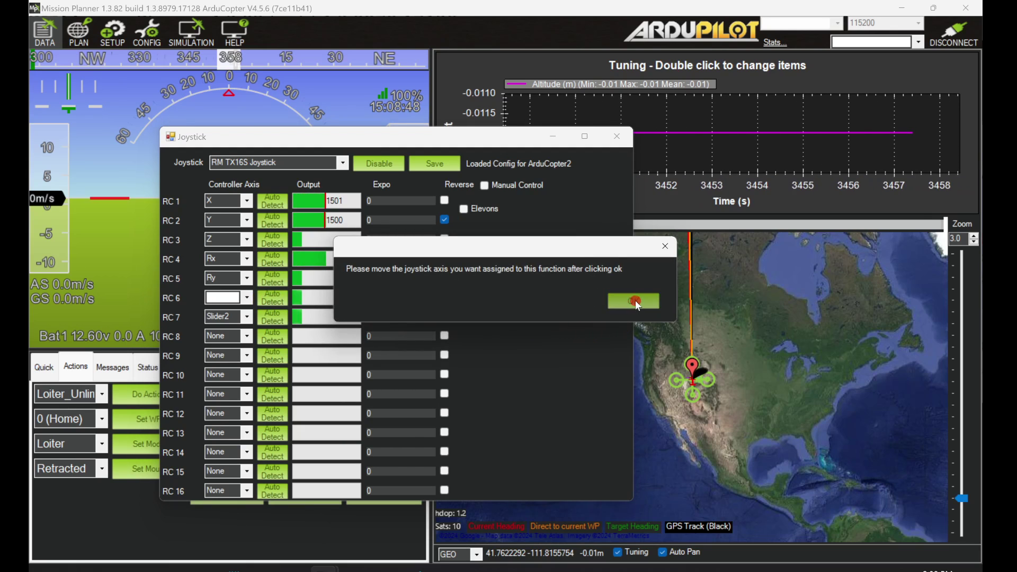
pyautogui.click(635, 301)
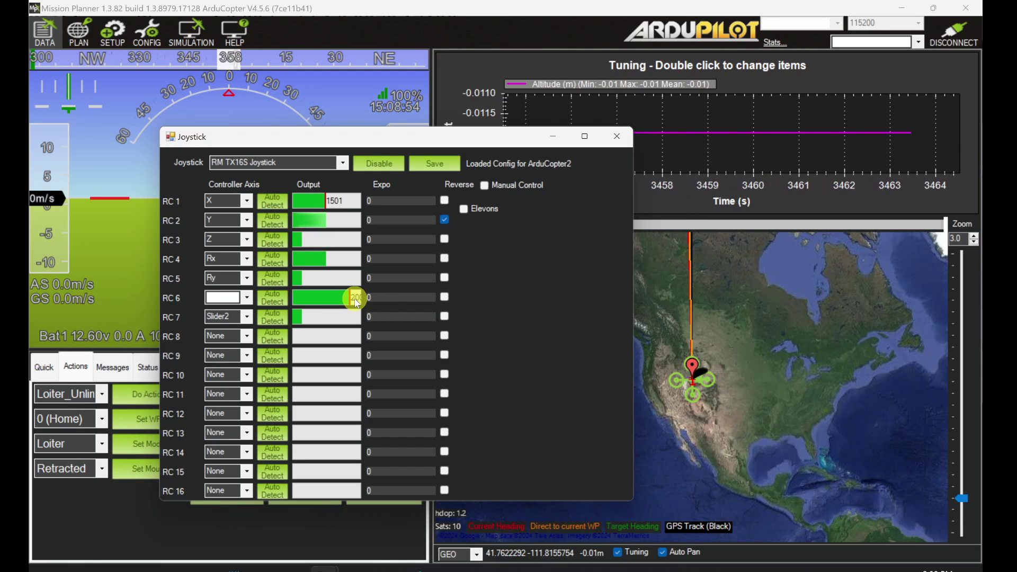
pyautogui.click(429, 165)
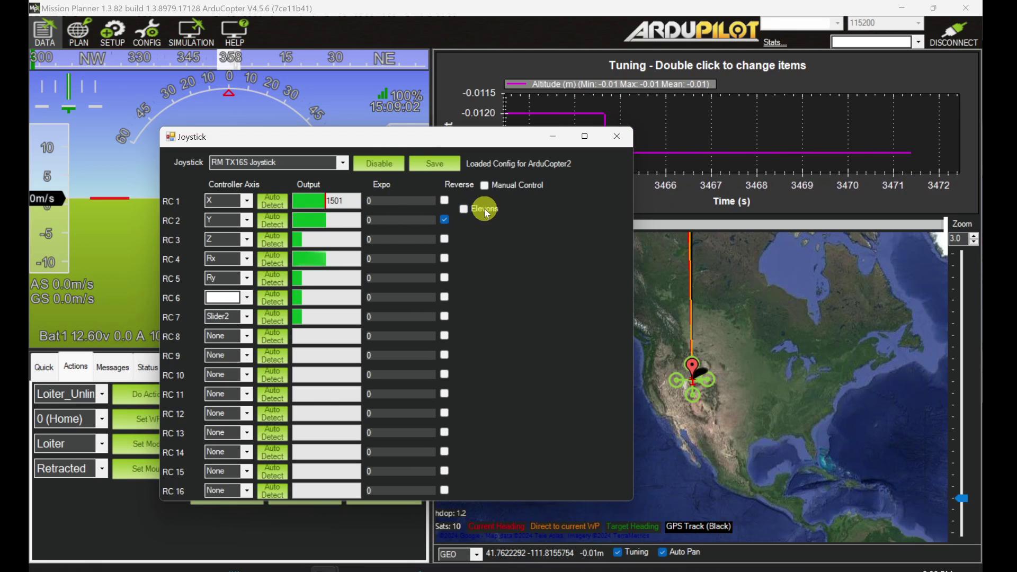
pyautogui.click(616, 141)
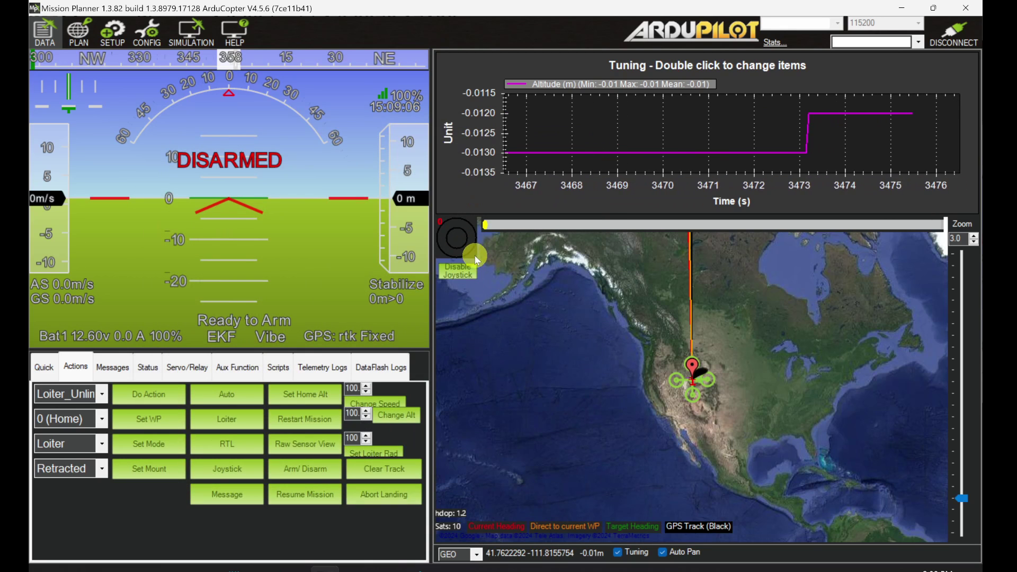
# Step: Check the channel inputs in Radio Calibration and reread the script's arming and RC6 > 1800 trigger condition on GitHub
pyautogui.click(110, 44)
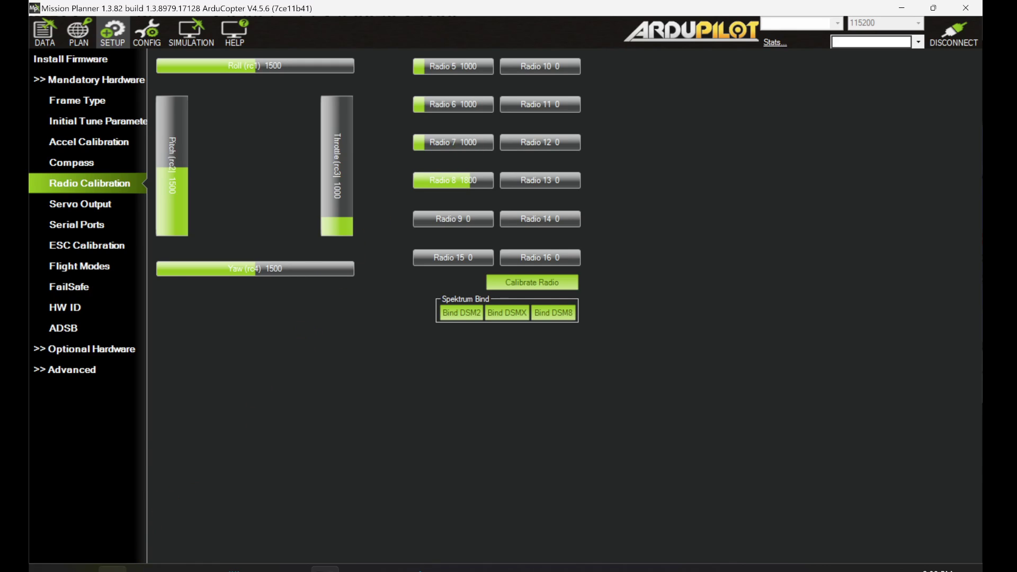
pyautogui.moveTo(112, 568)
pyautogui.click(111, 452)
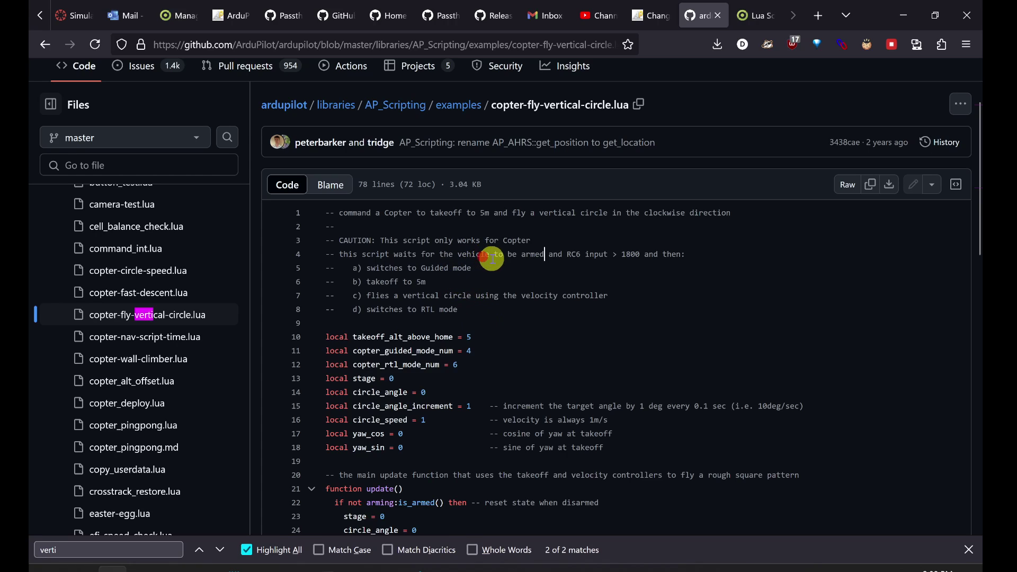
pyautogui.moveTo(492, 259); pyautogui.dragTo(631, 257)
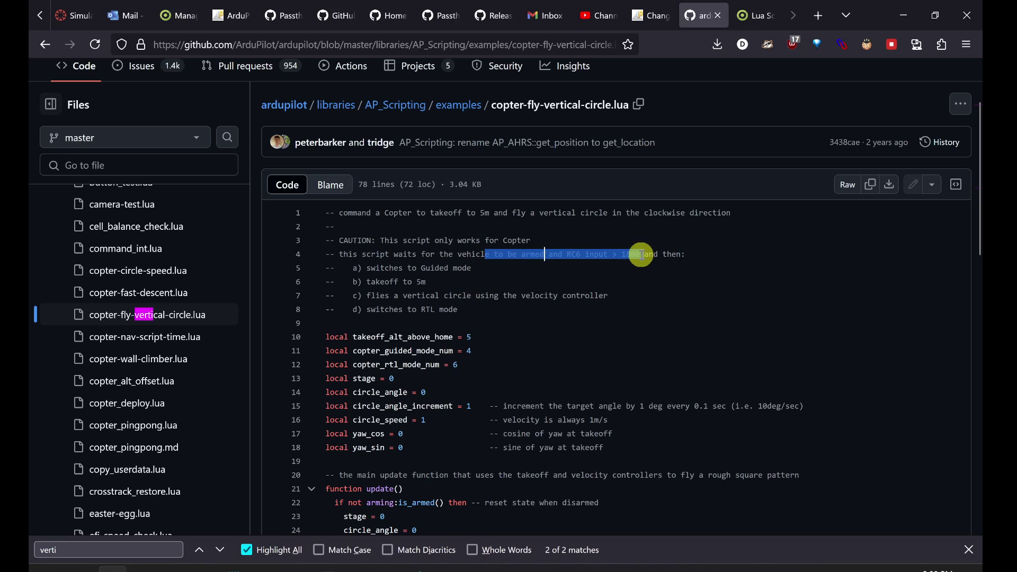
pyautogui.click(435, 274)
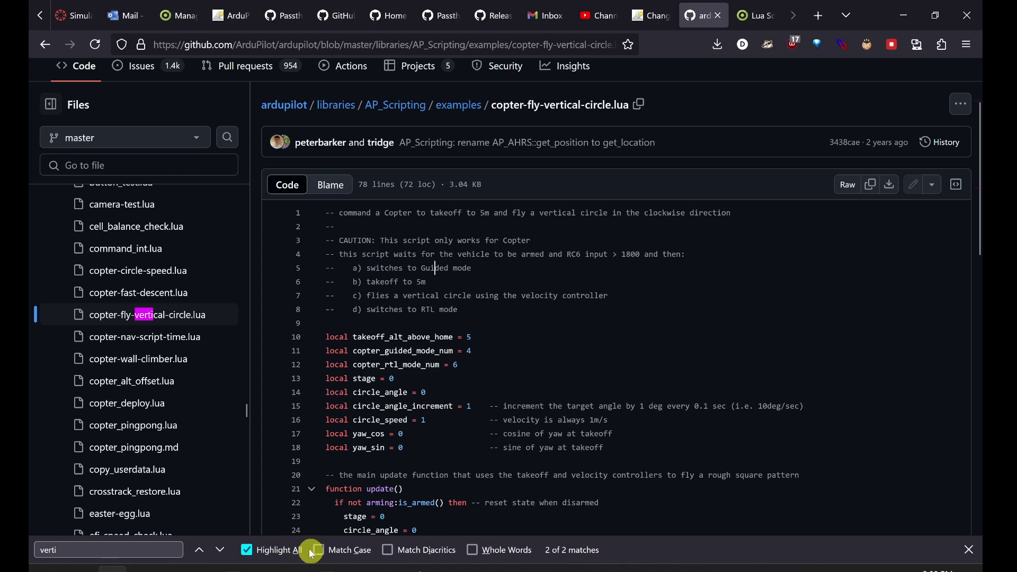
# Step: Return to Mission Planner's flight data screen, show the vehicle actions and zoom the map to about 17.1 around the quadcopter
pyautogui.click(340, 568)
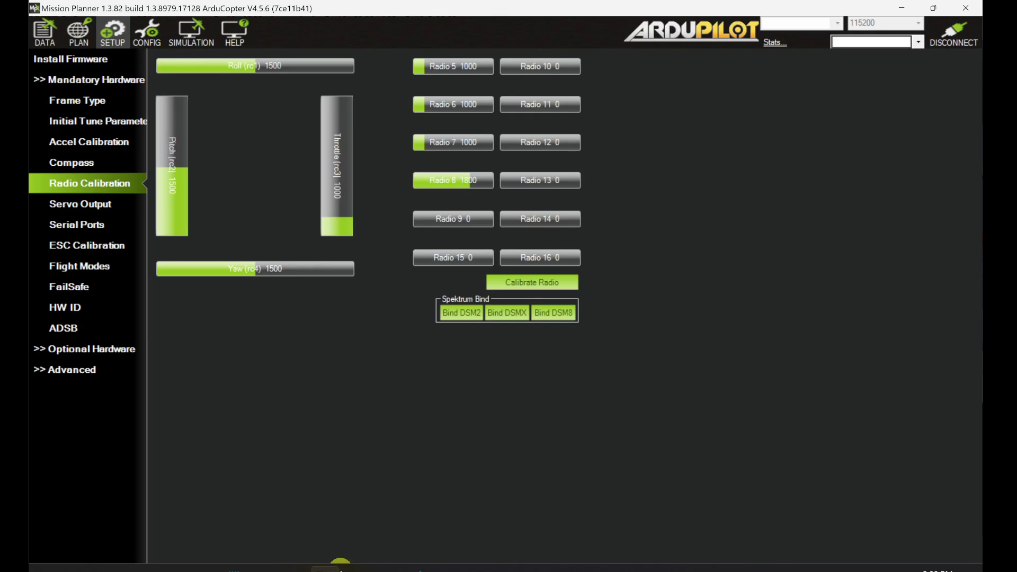
pyautogui.click(45, 32)
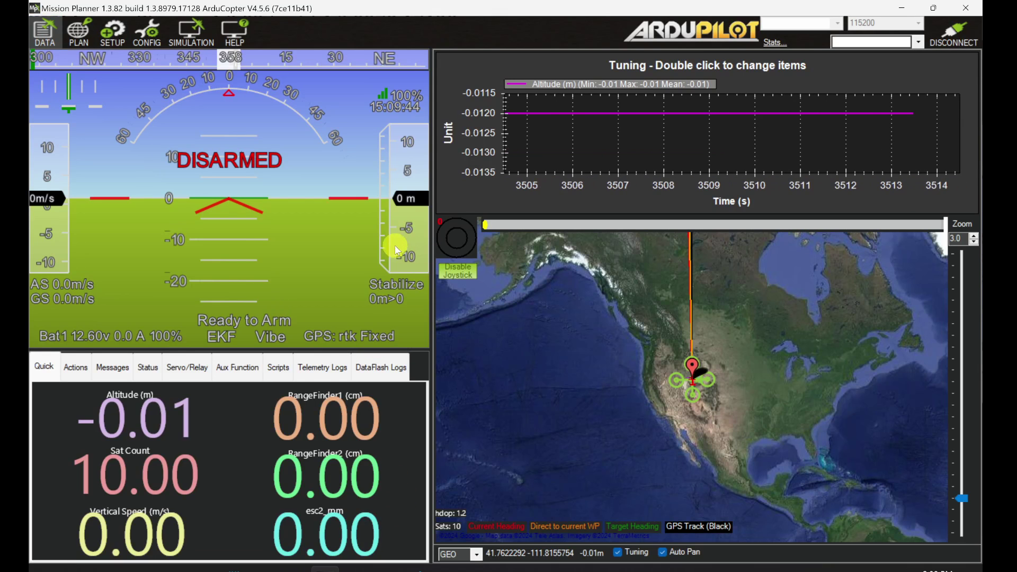
pyautogui.click(75, 368)
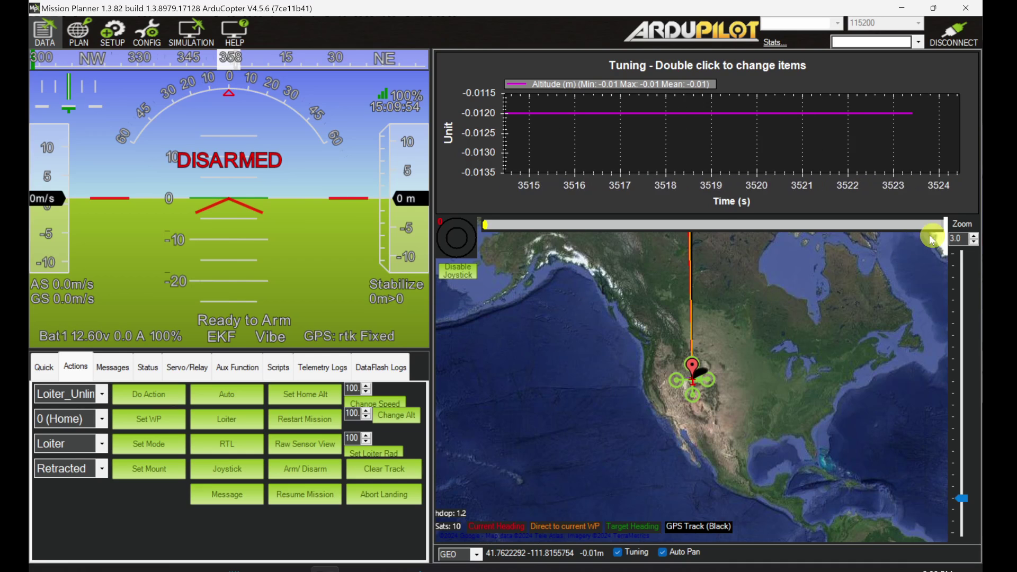
pyautogui.moveTo(961, 493); pyautogui.dragTo(938, 332)
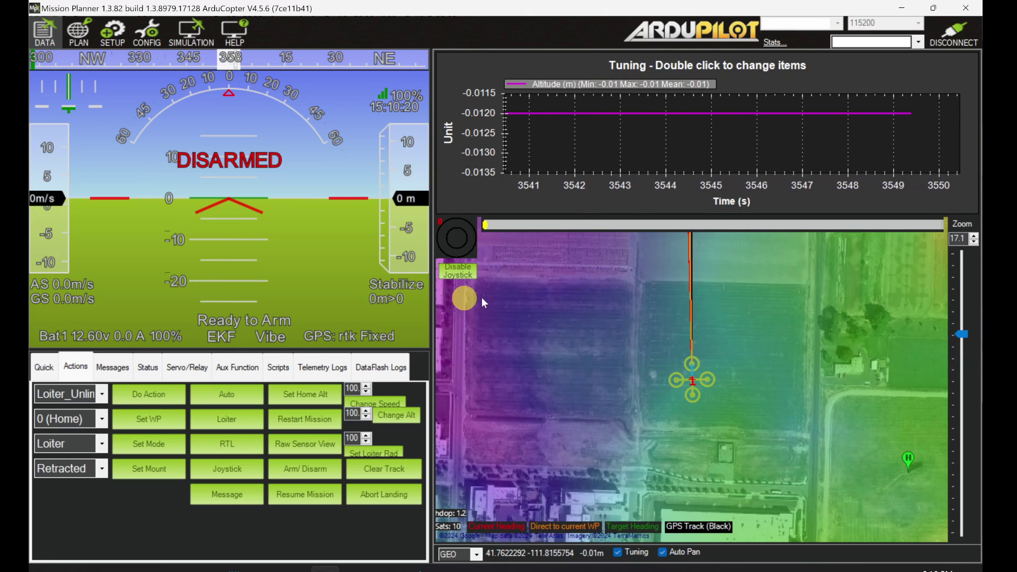
# Step: Arm the simulated quadcopter to run the vertical circle script and review the messages from its flight
pyautogui.click(112, 367)
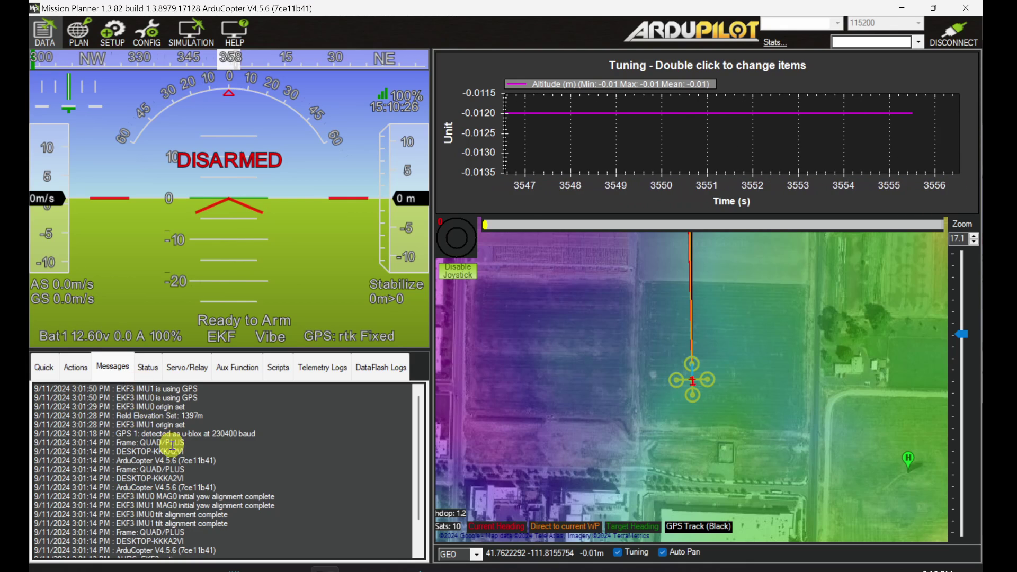
pyautogui.click(75, 367)
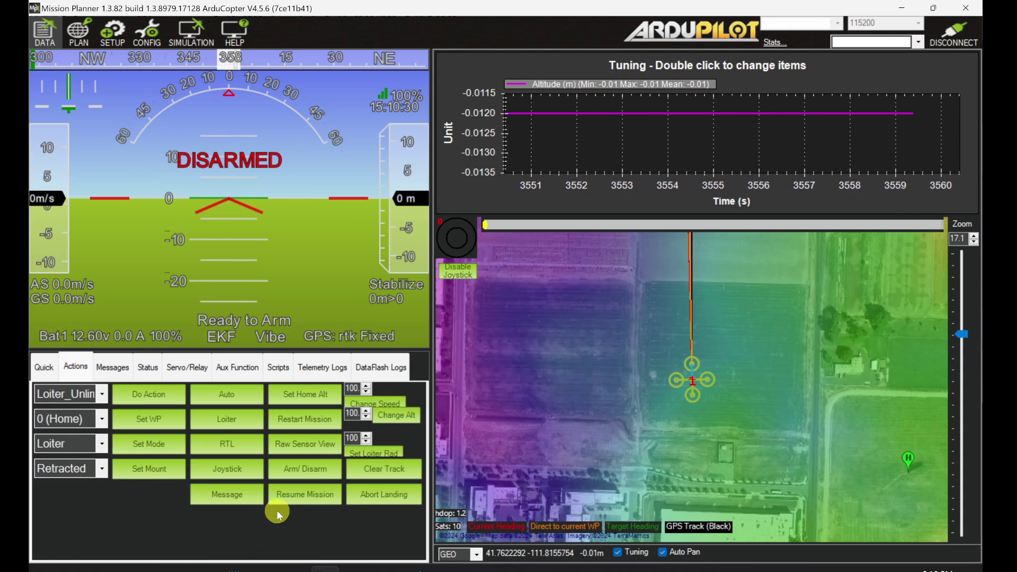
pyautogui.click(282, 475)
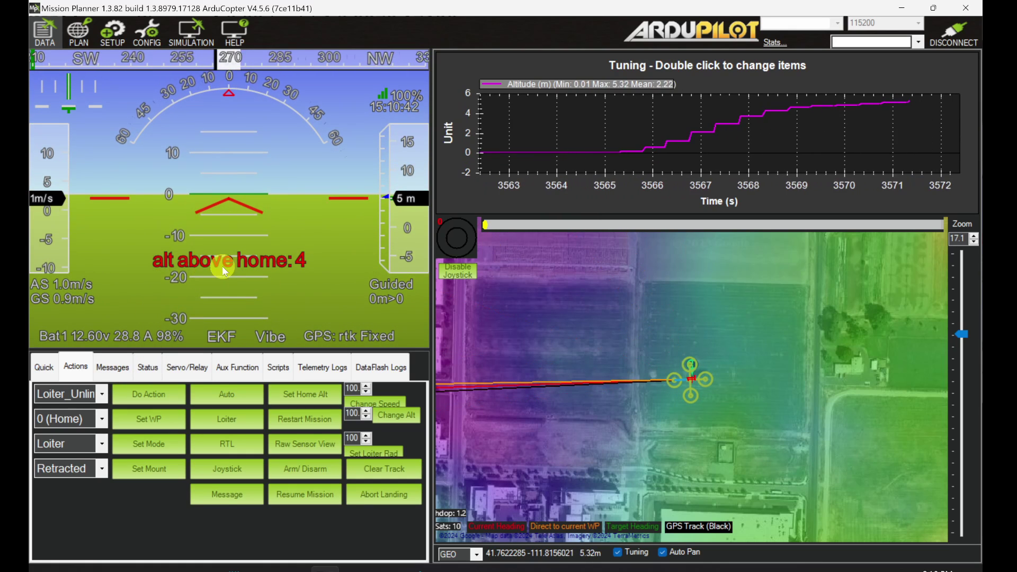
pyautogui.click(116, 369)
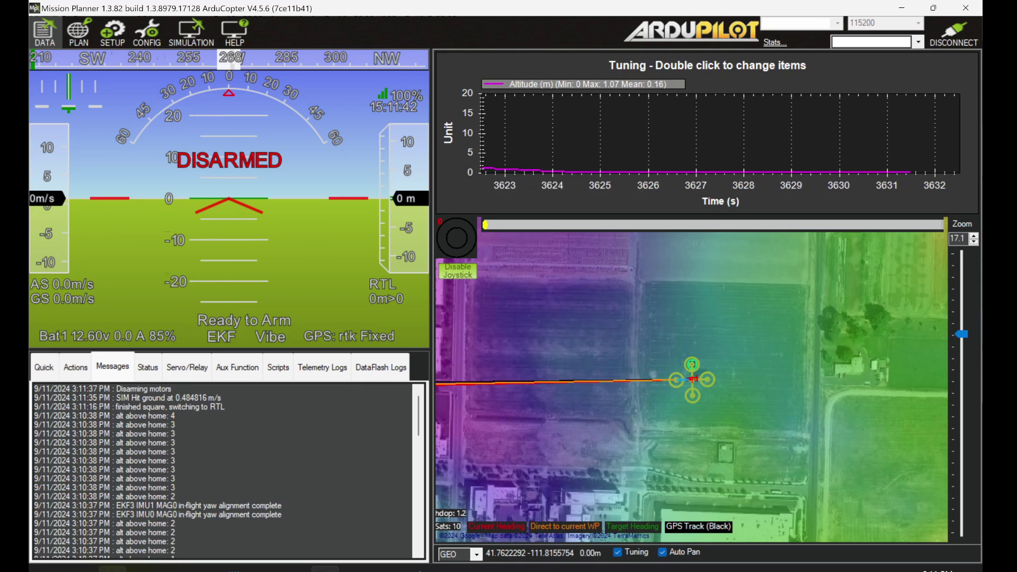
# Step: Switch to the browser, open the SITL Use assignment and highlight its Lua script requirement
pyautogui.click(139, 564)
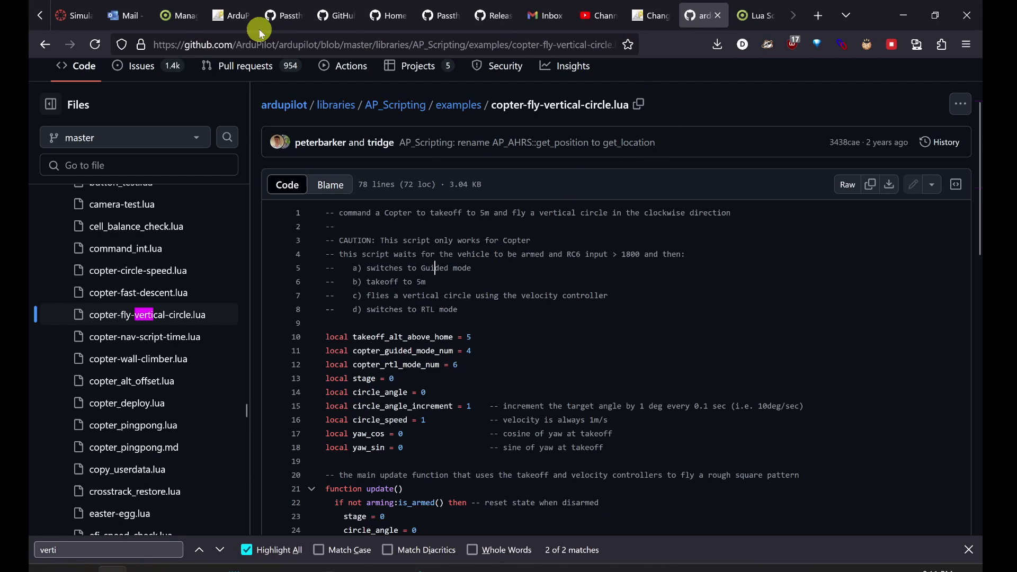
pyautogui.click(39, 17)
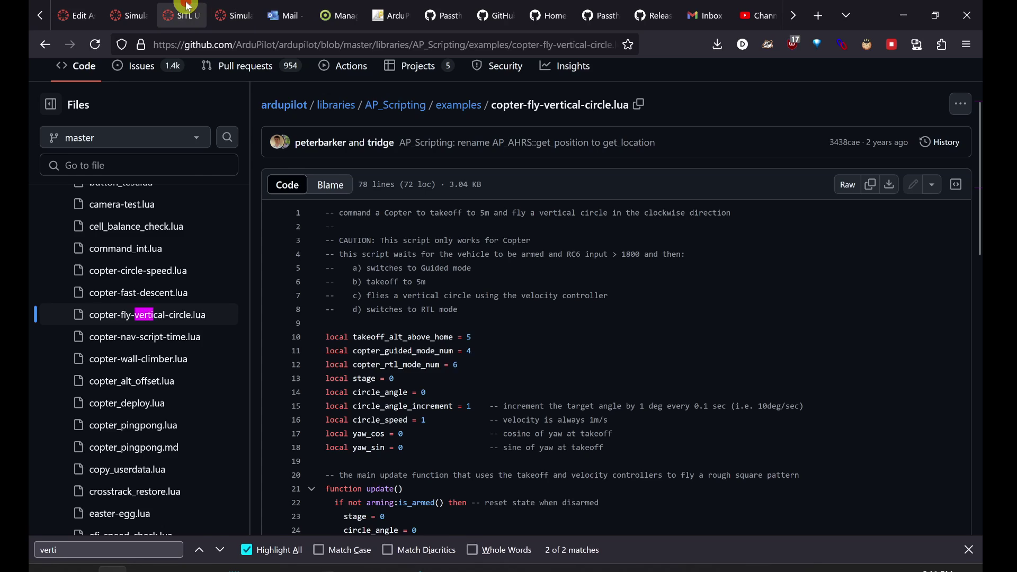
pyautogui.click(180, 16)
pyautogui.moveTo(390, 280); pyautogui.dragTo(459, 292)
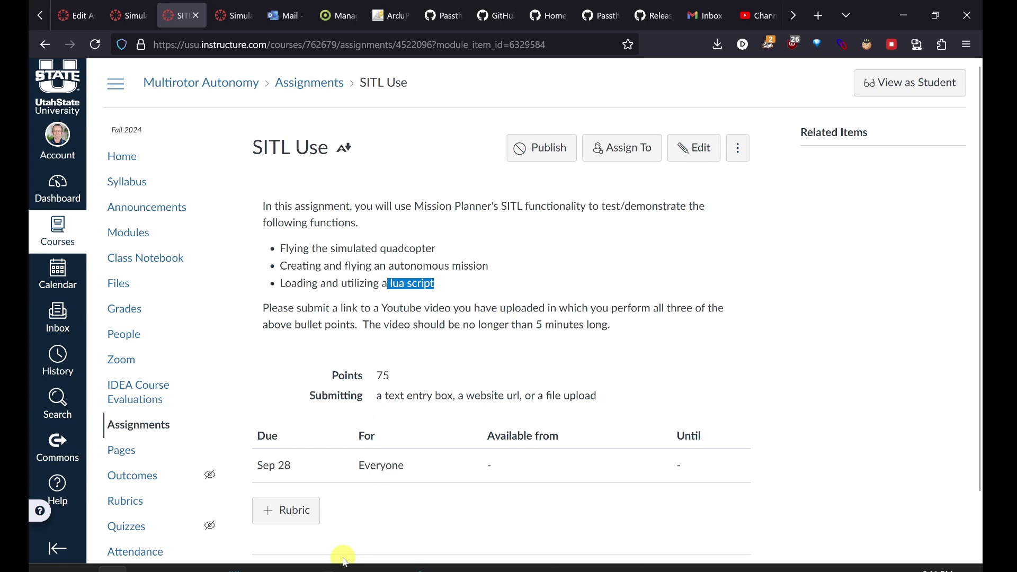
# Step: Glance at Mission Planner and return to the SITL Use assignment to examine the length limit for the submission video
pyautogui.click(113, 568)
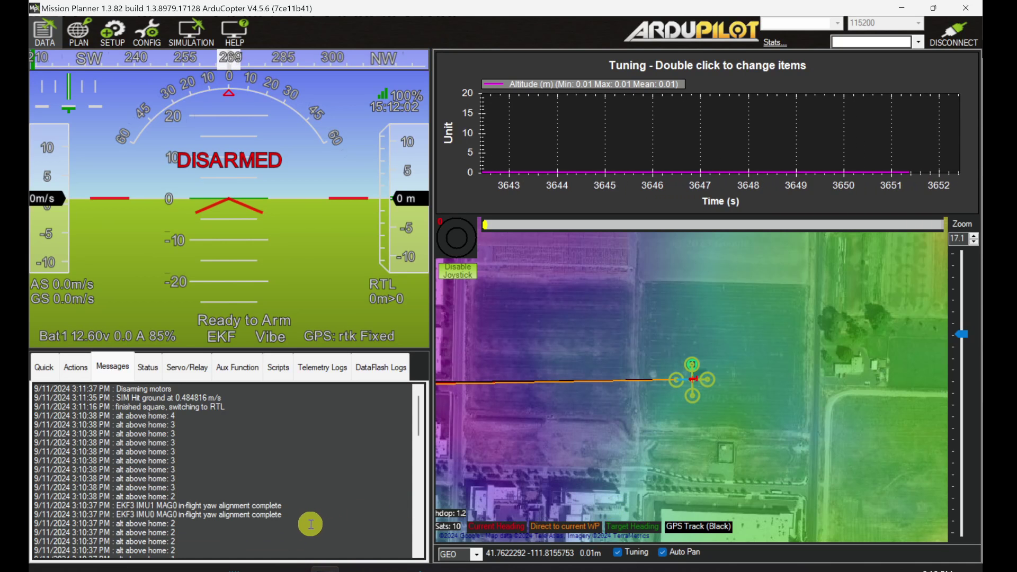
pyautogui.moveTo(113, 569)
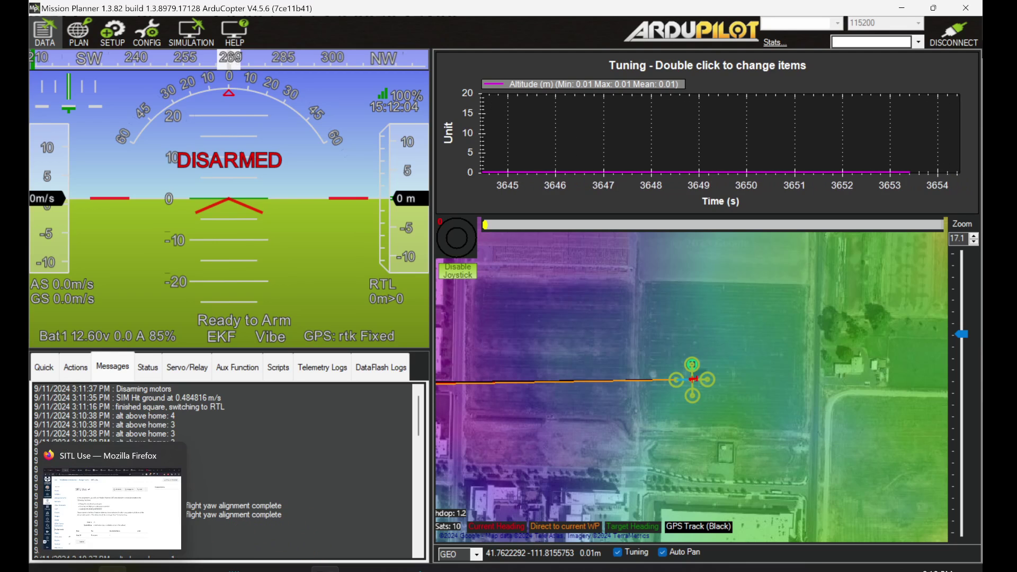
pyautogui.click(114, 517)
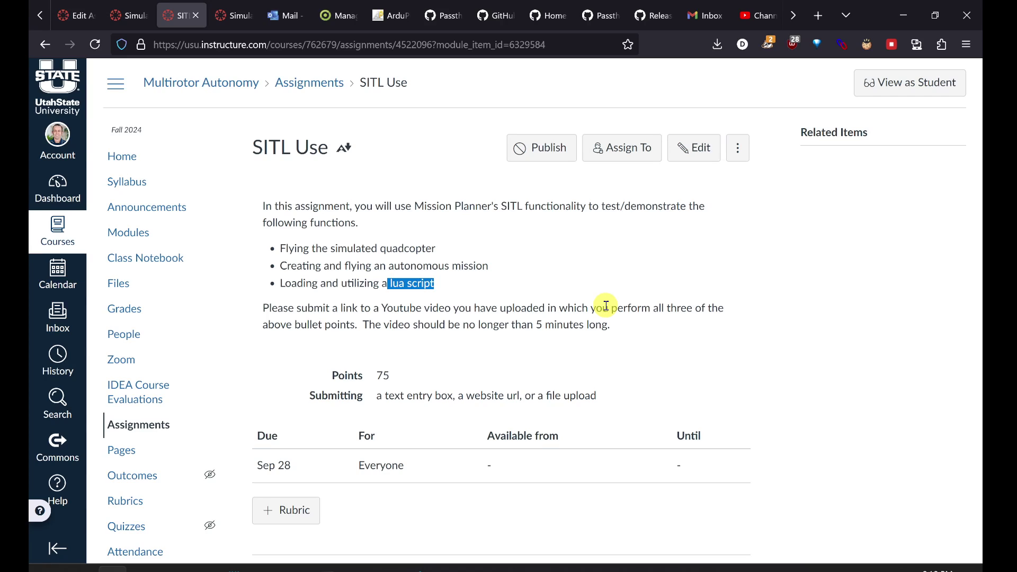
pyautogui.moveTo(365, 323); pyautogui.dragTo(529, 339)
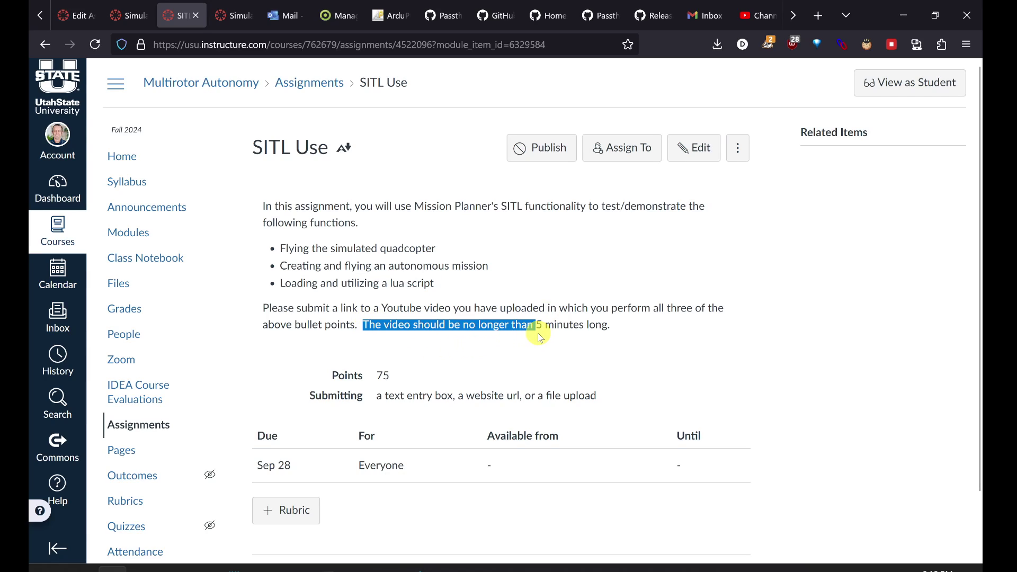
pyautogui.click(505, 324)
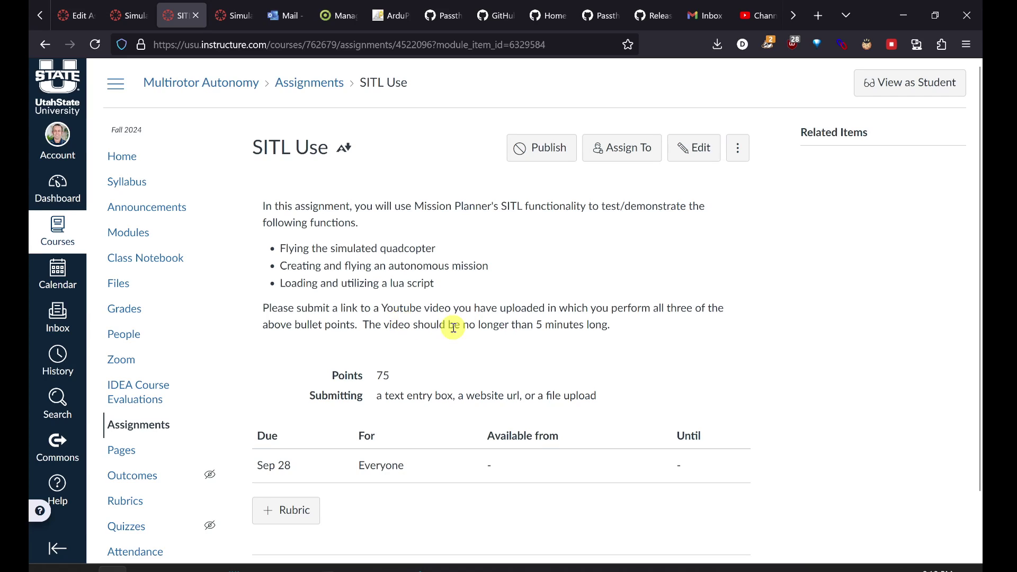
pyautogui.click(502, 324)
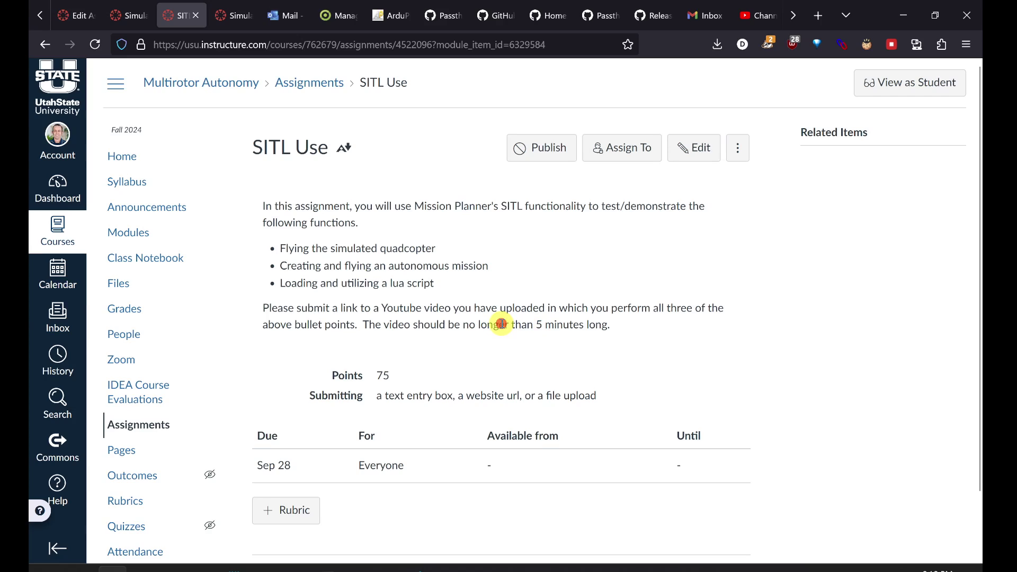